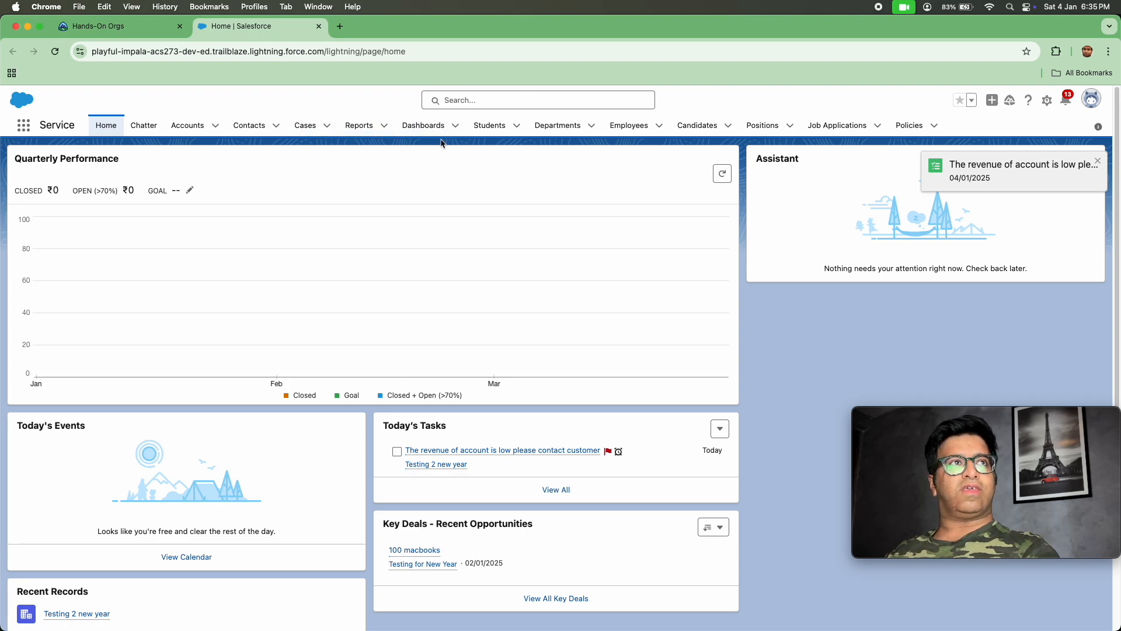
Review the fields of a new account form from the Accounts list, and close it without saving
left_click(195, 129)
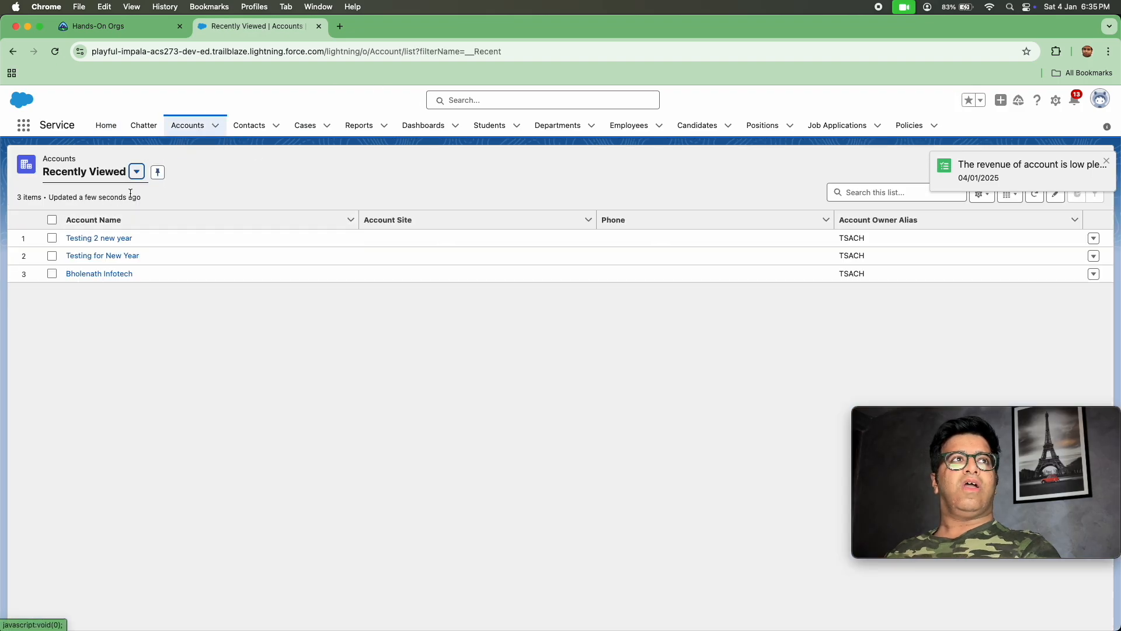
left_click(1106, 161)
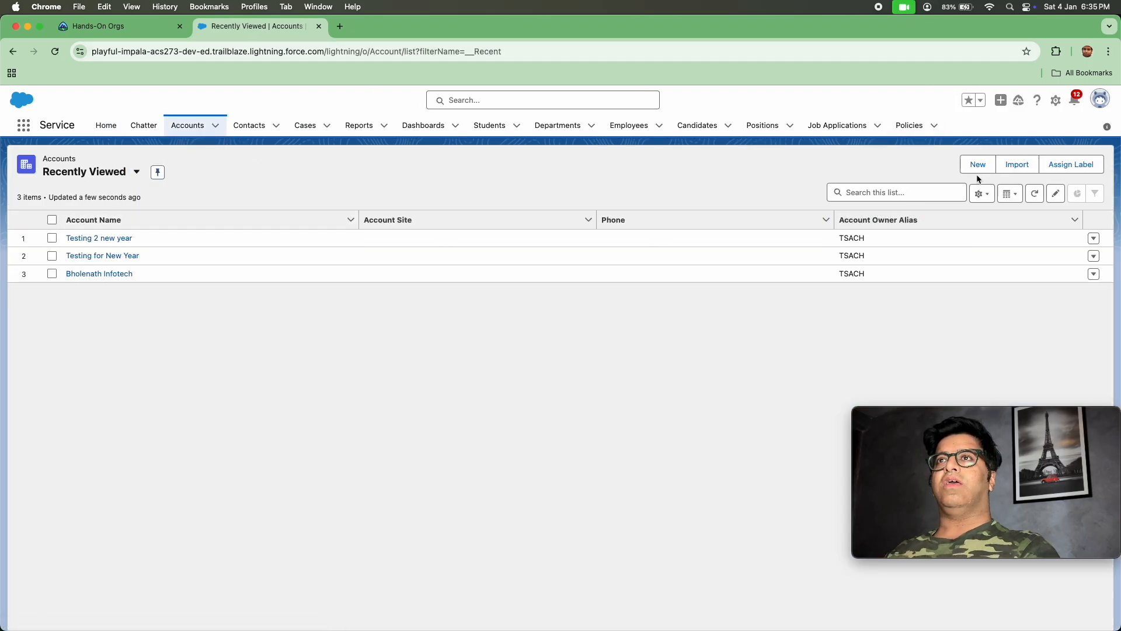
left_click(977, 164)
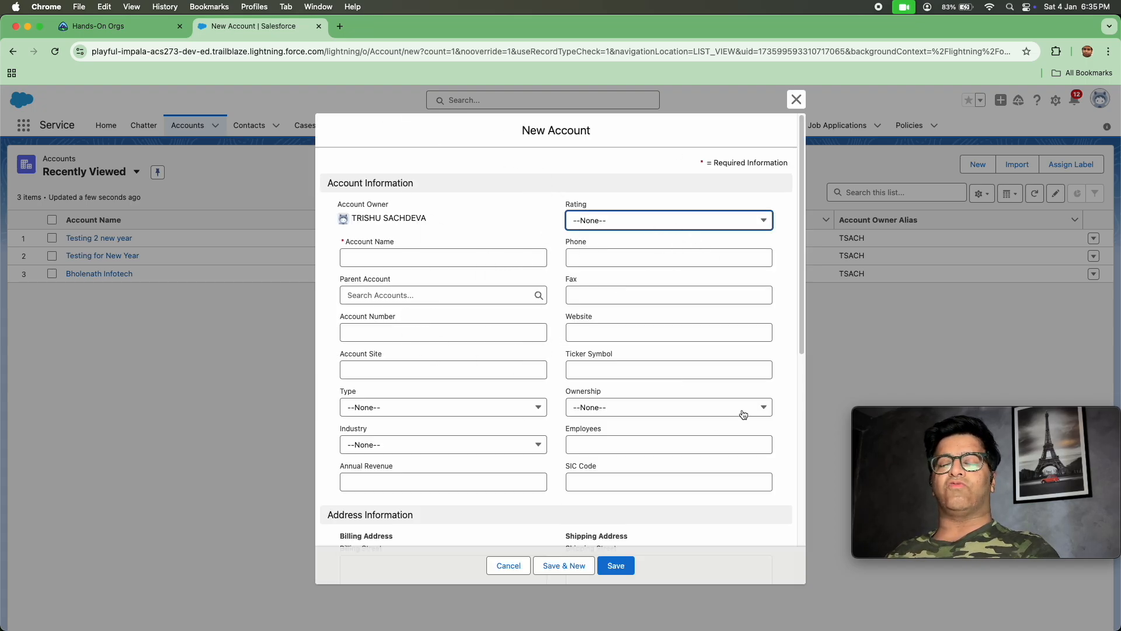
scroll(622, 424, "down", 10)
scroll(623, 424, "up", 10)
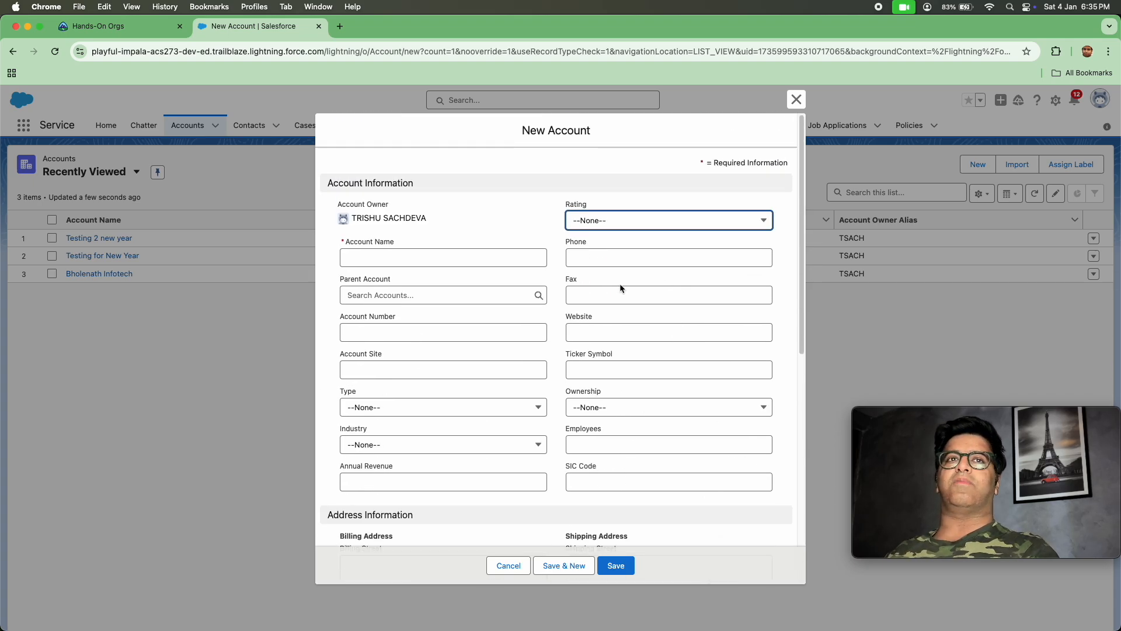
scroll(555, 317, "down", 10)
scroll(561, 319, "up", 10)
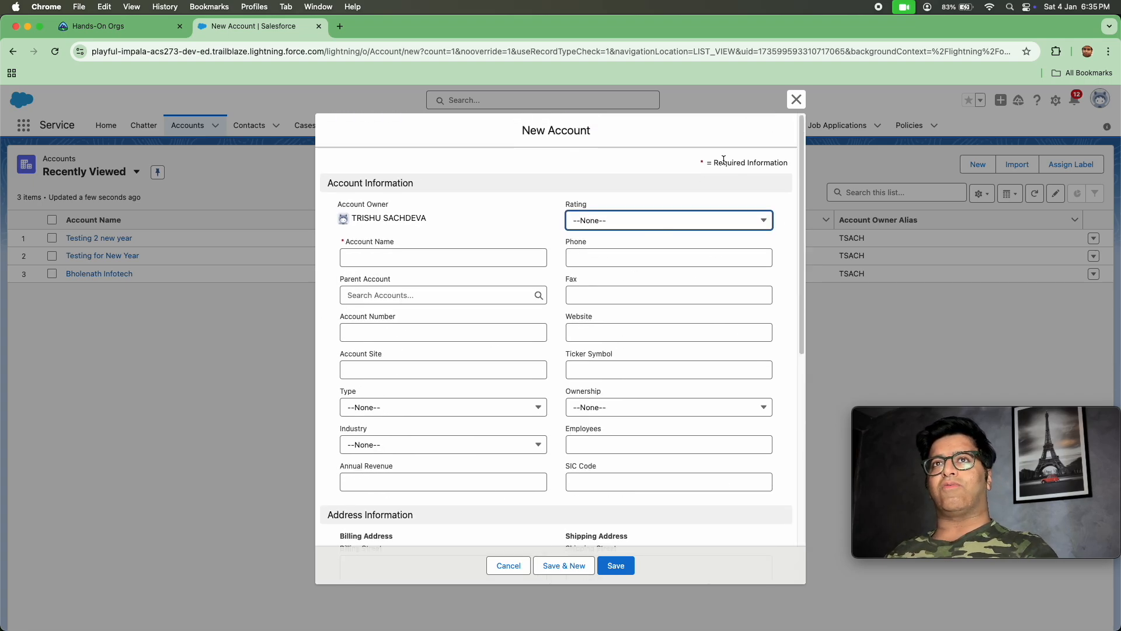
left_click(797, 105)
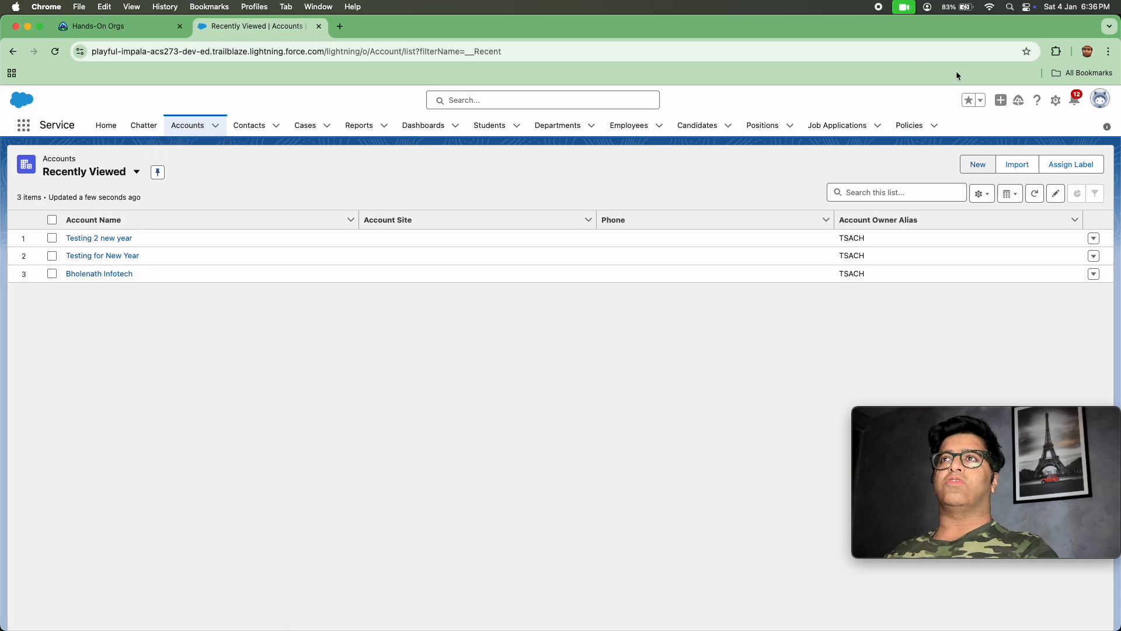
Open Setup and find the Flows page by searching for "flows"
left_click(1057, 101)
left_click(1017, 149)
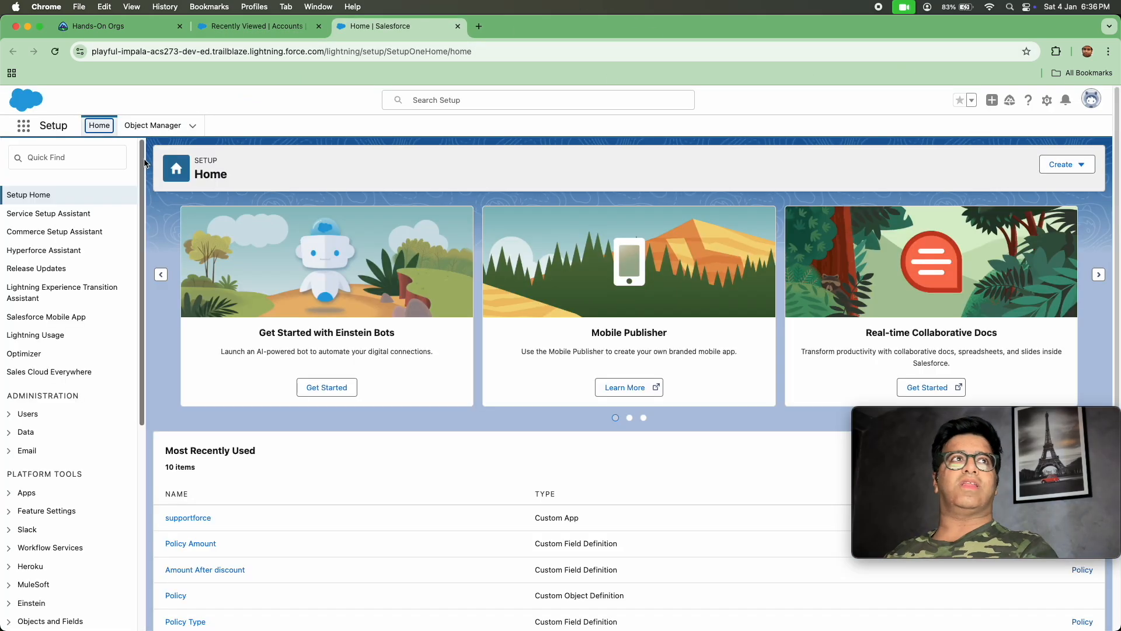
left_click(97, 159)
type("flo")
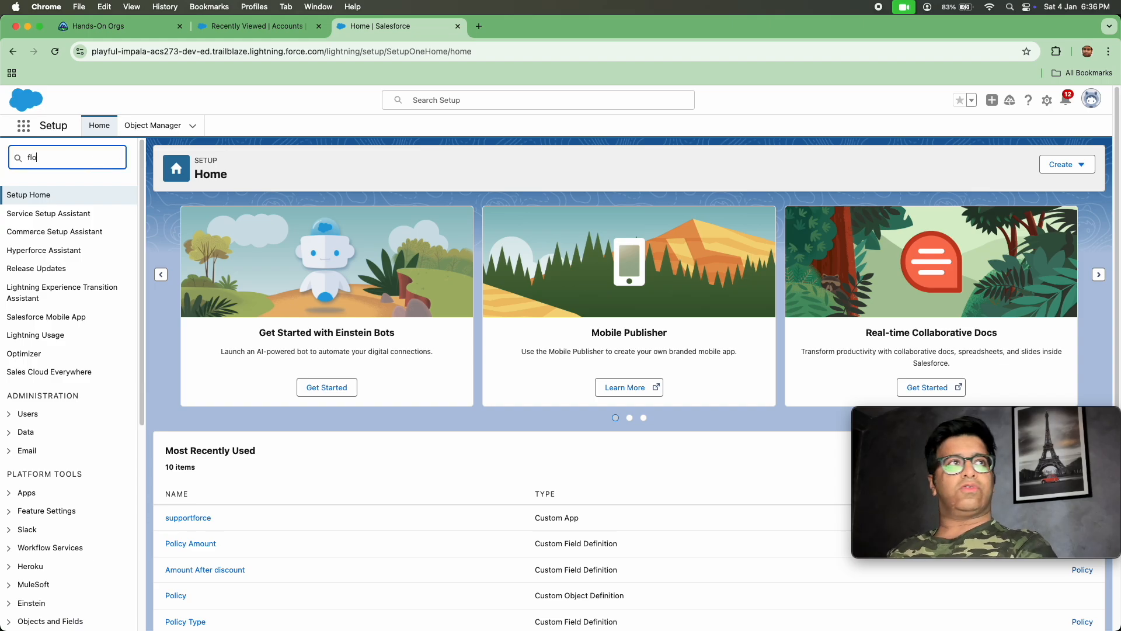
type("ws")
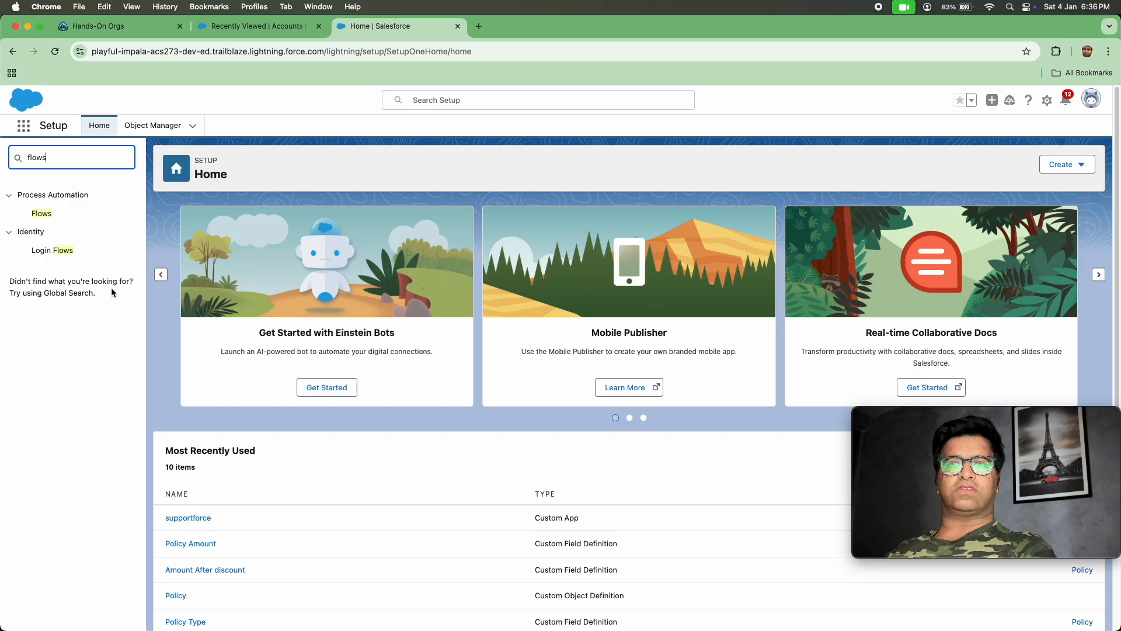
left_click(41, 216)
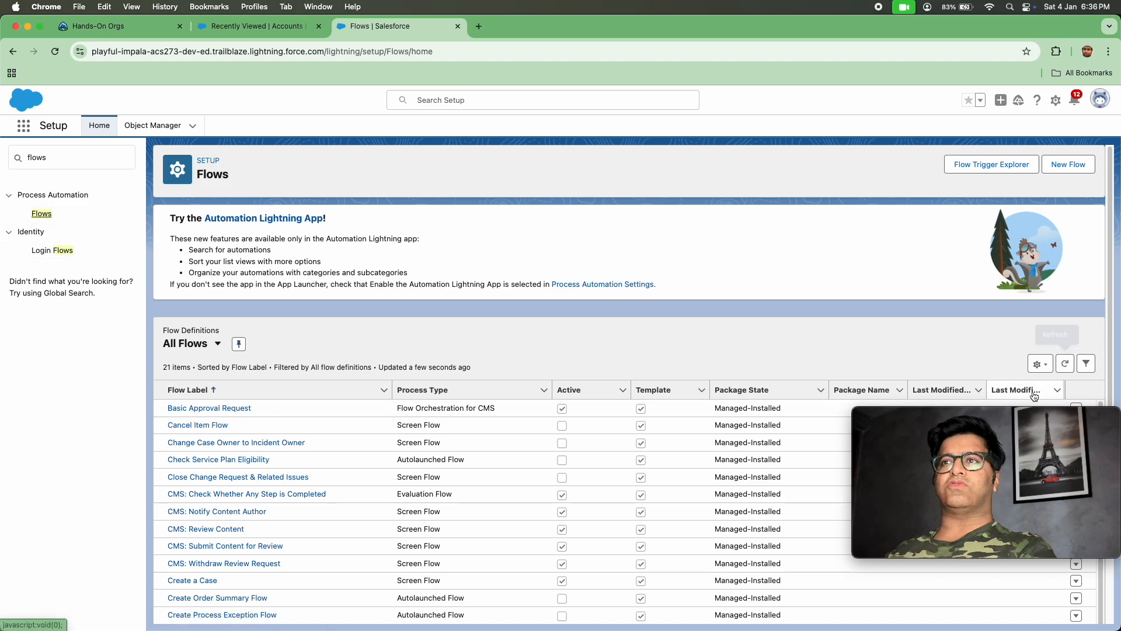
Start a new flow from scratch and proceed to choosing its type
scroll(309, 474, "down", 1)
scroll(309, 474, "down", 3)
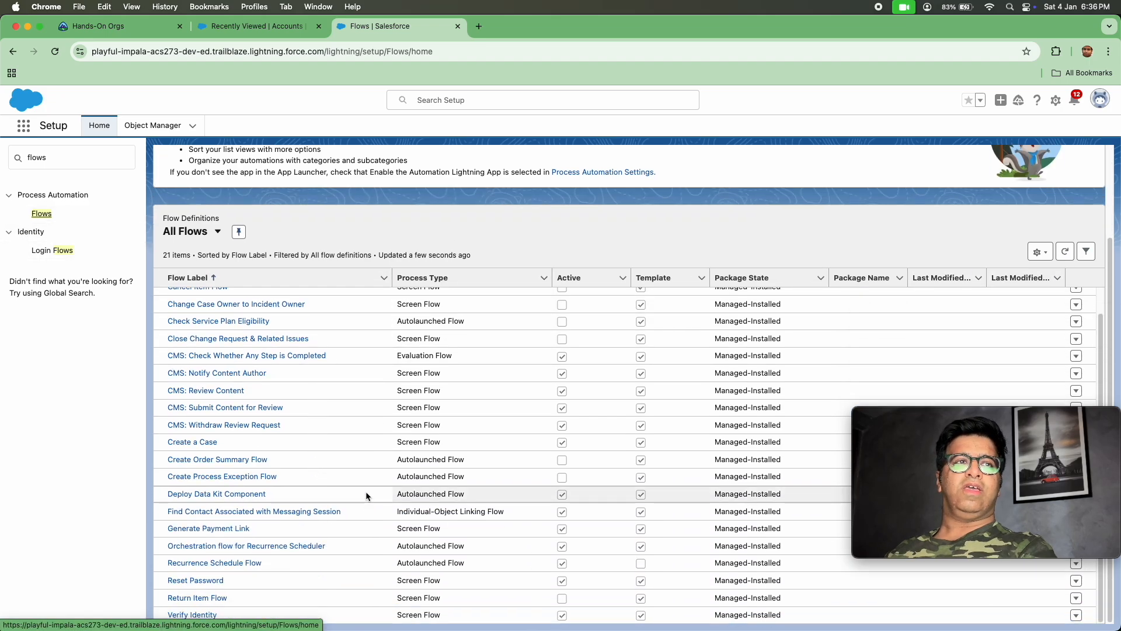
scroll(331, 447, "up", 4)
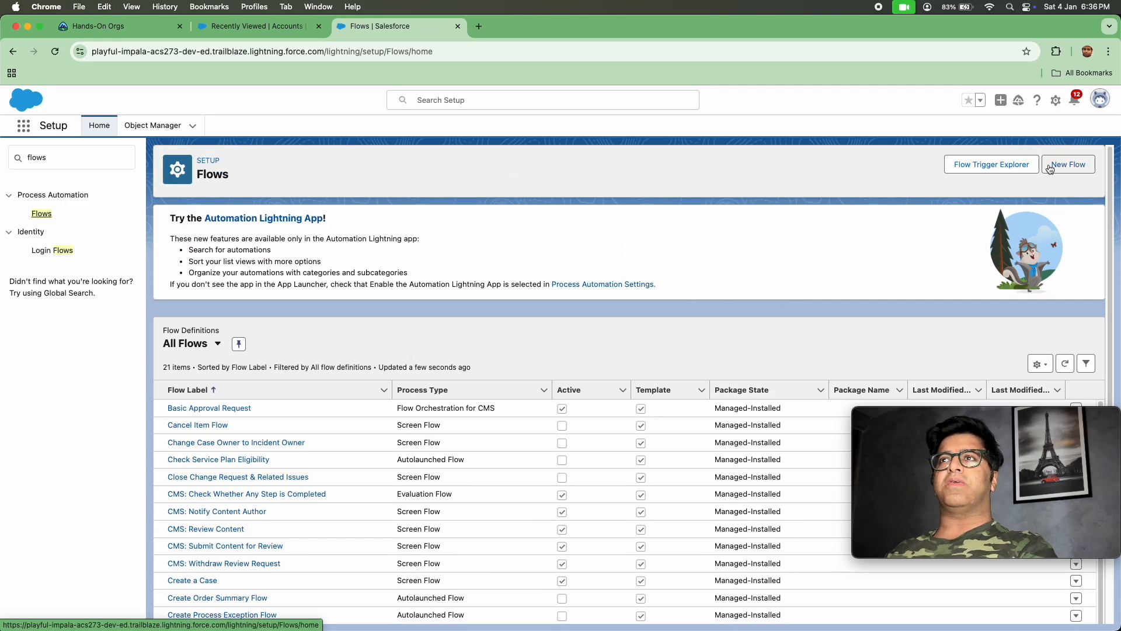
left_click(1063, 166)
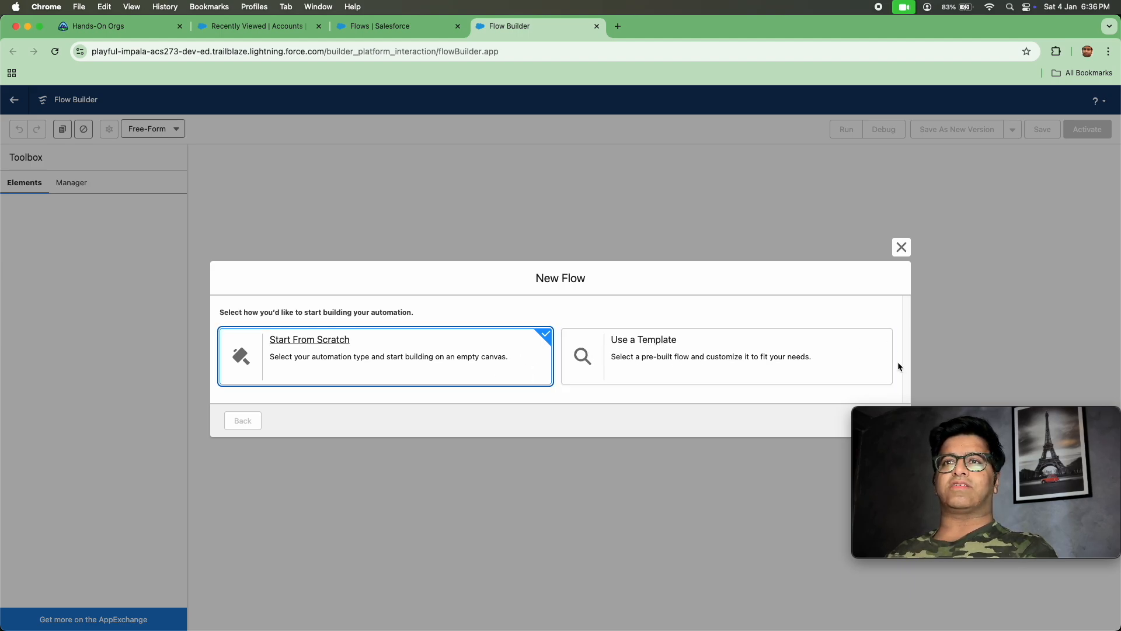
left_click_drag(894, 413, 883, 476)
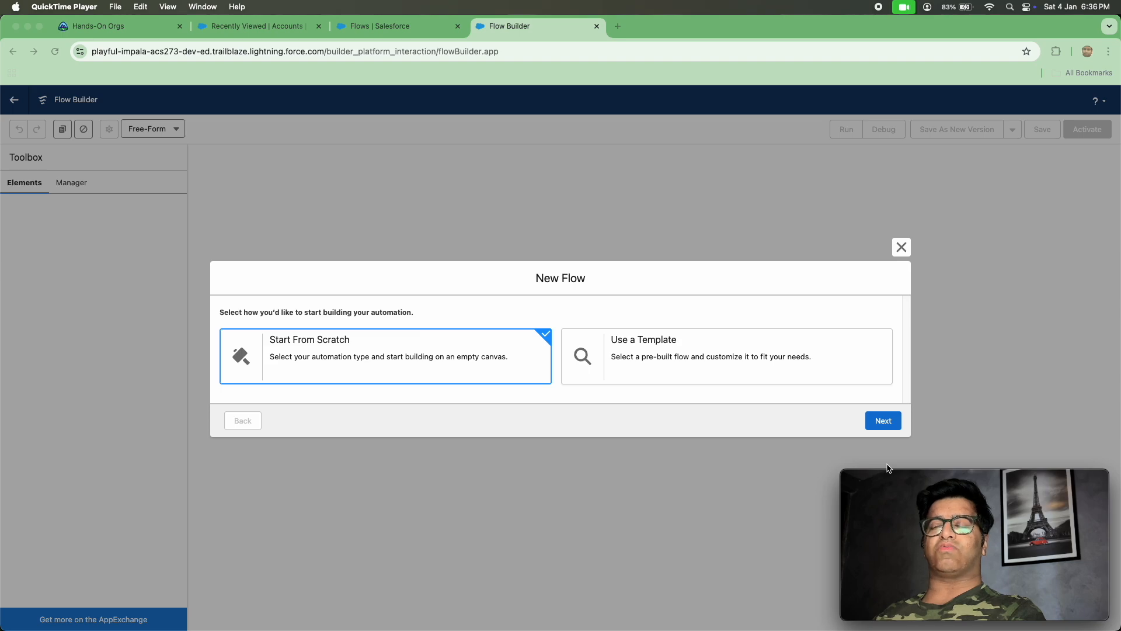
left_click(891, 423)
left_click(891, 423)
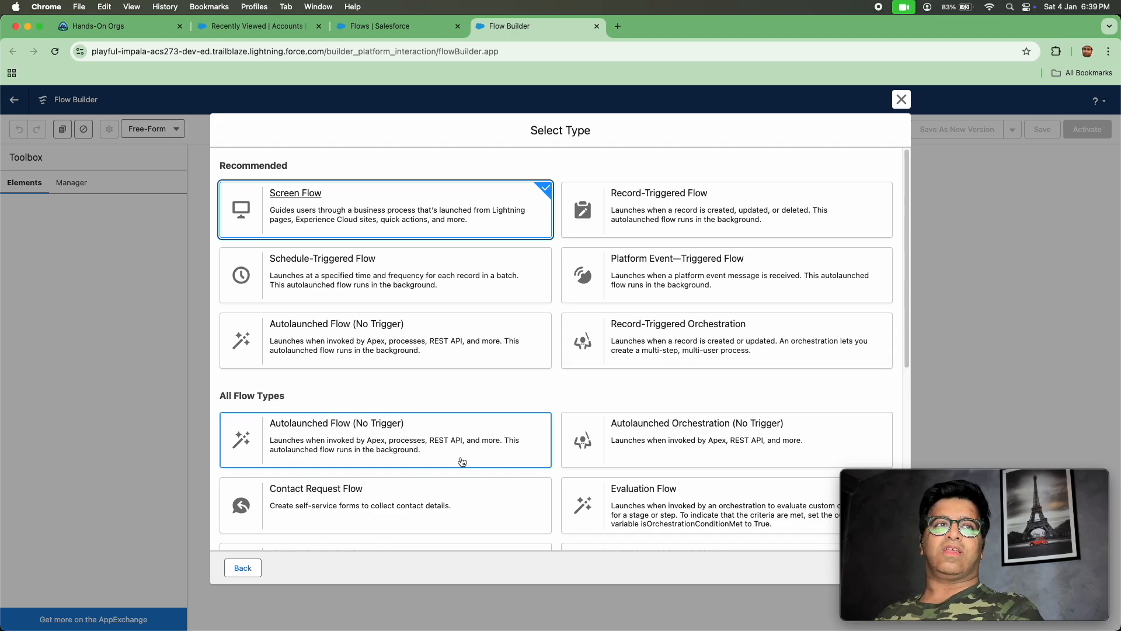
Review the available flow types and create a Screen Flow
scroll(444, 470, "down", 5)
scroll(443, 467, "up", 3)
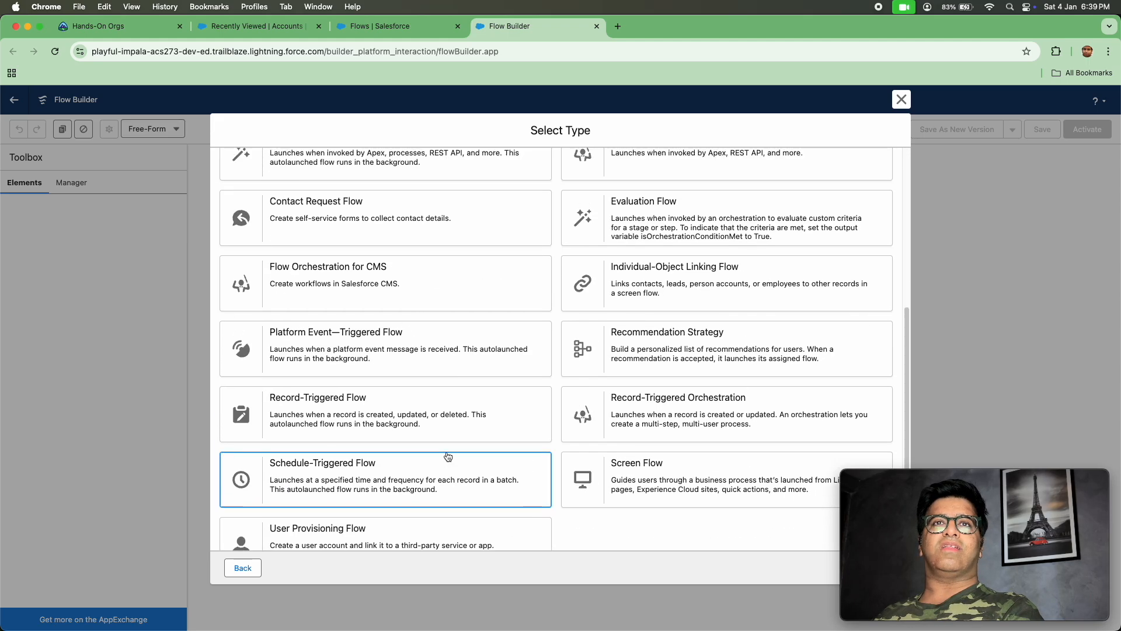
scroll(425, 415, "up", 5)
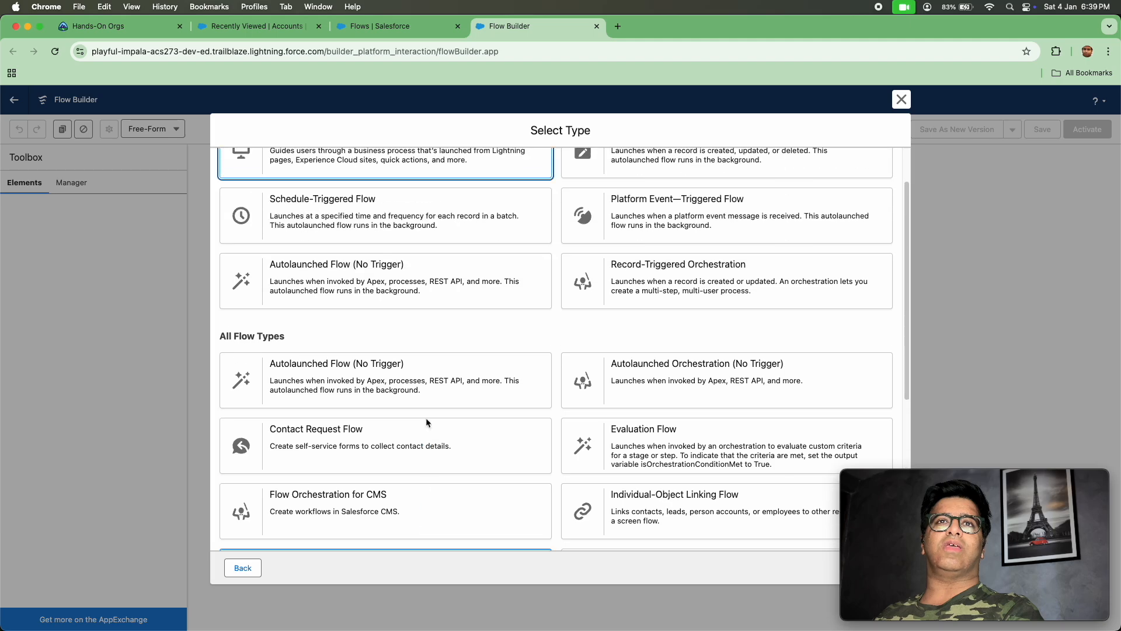
left_click(346, 218)
left_click_drag(898, 479, 883, 373)
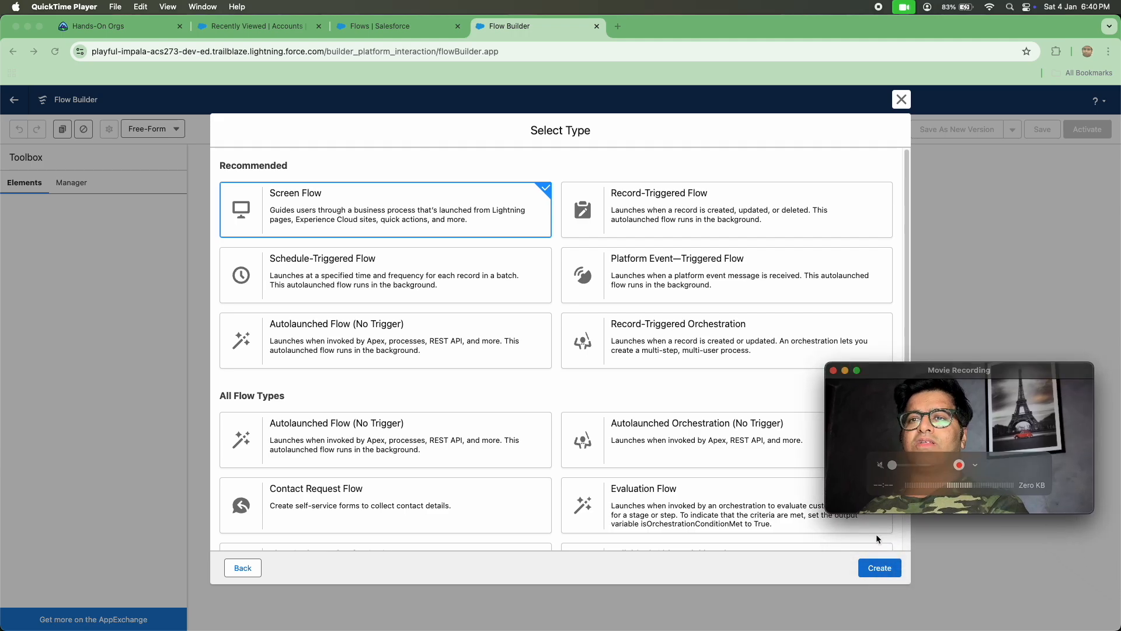
left_click(885, 569)
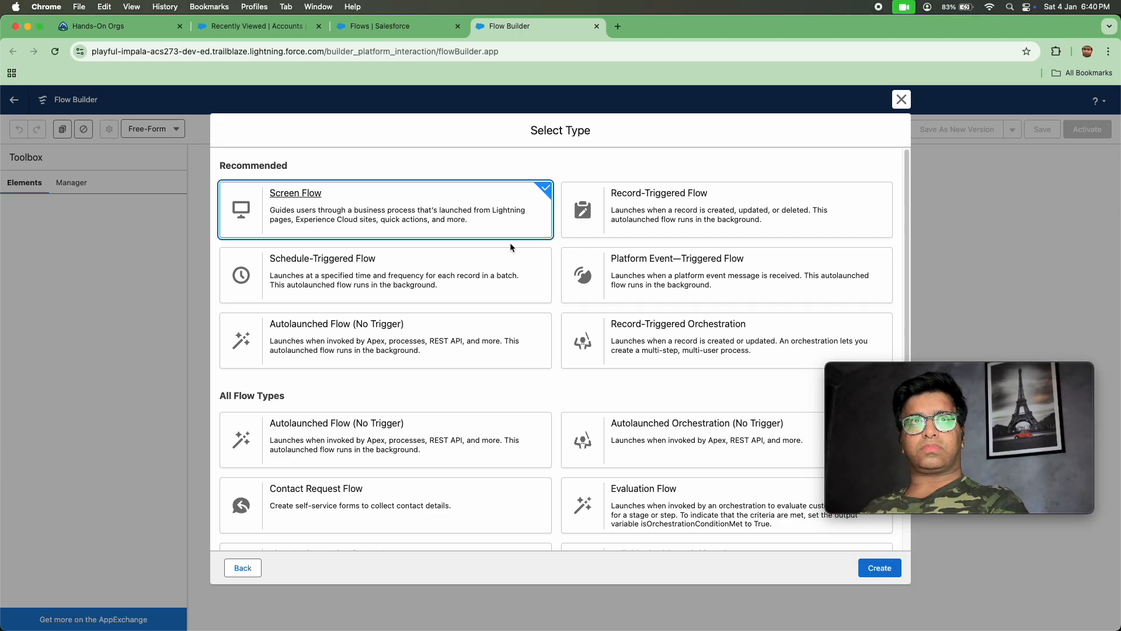
left_click(880, 566)
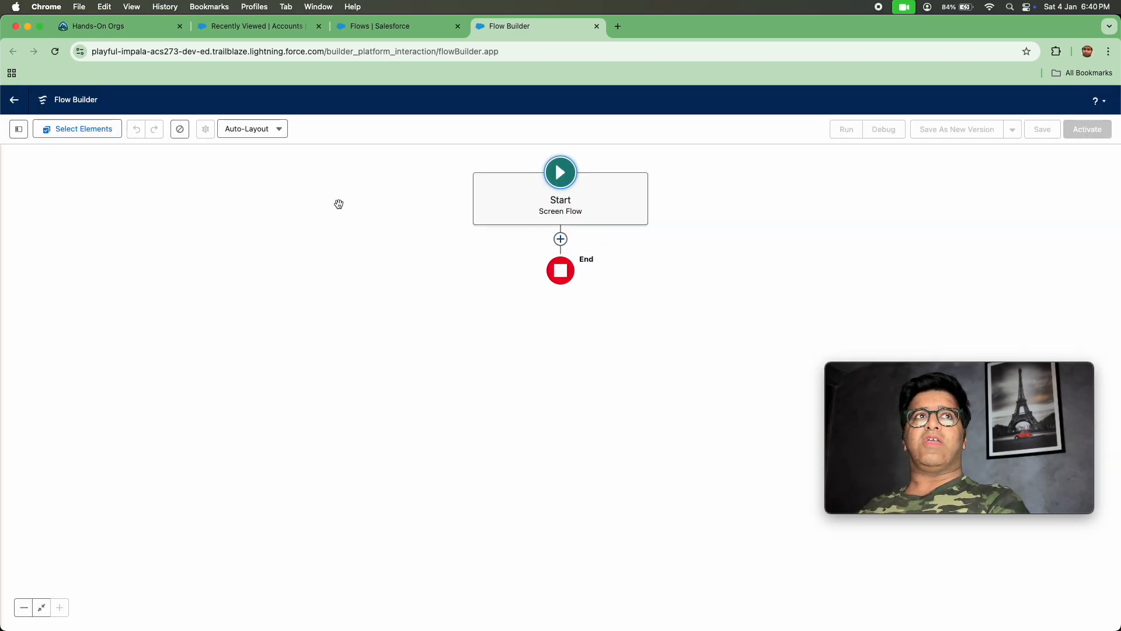
Examine the interaction, logic and data elements that can be added after the flow's Start element
left_click(560, 239)
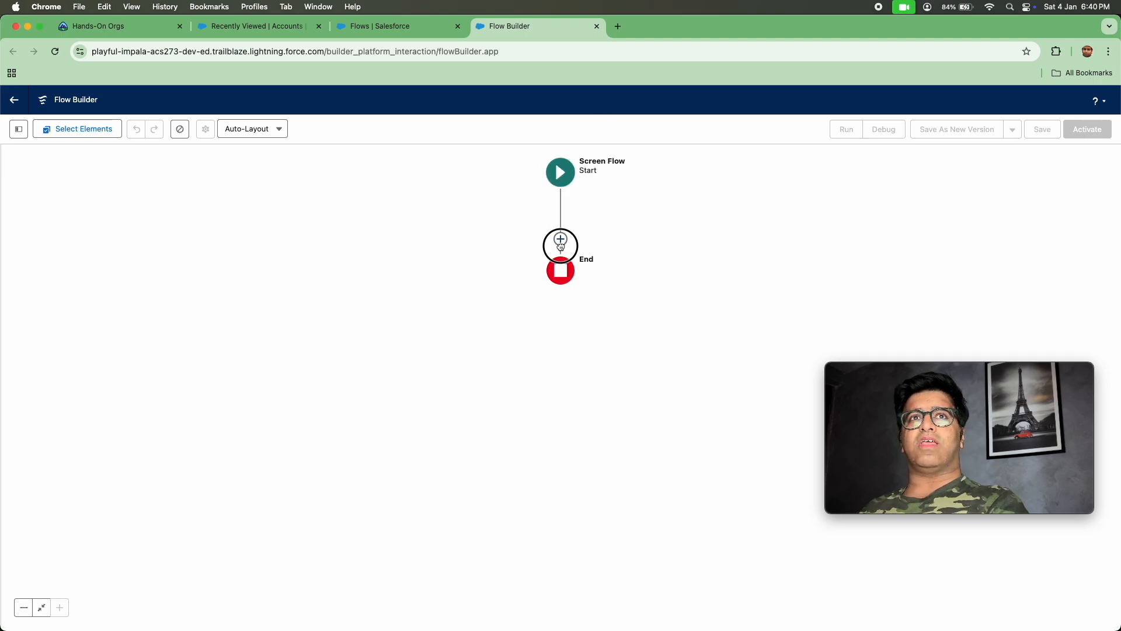
left_click(560, 204)
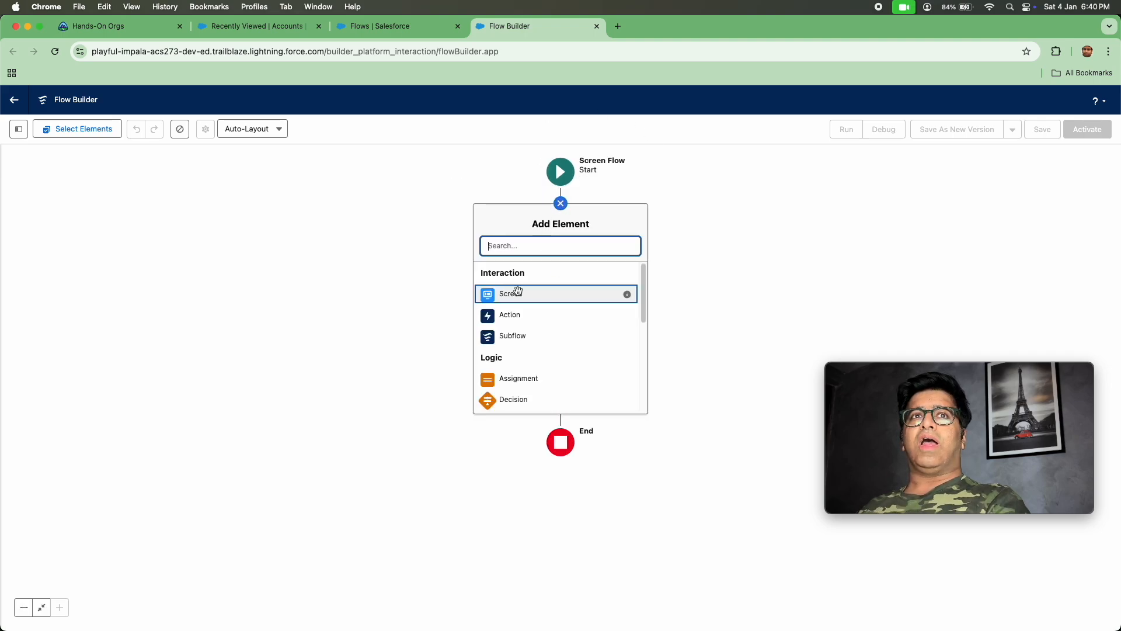
scroll(570, 305, "down", 5)
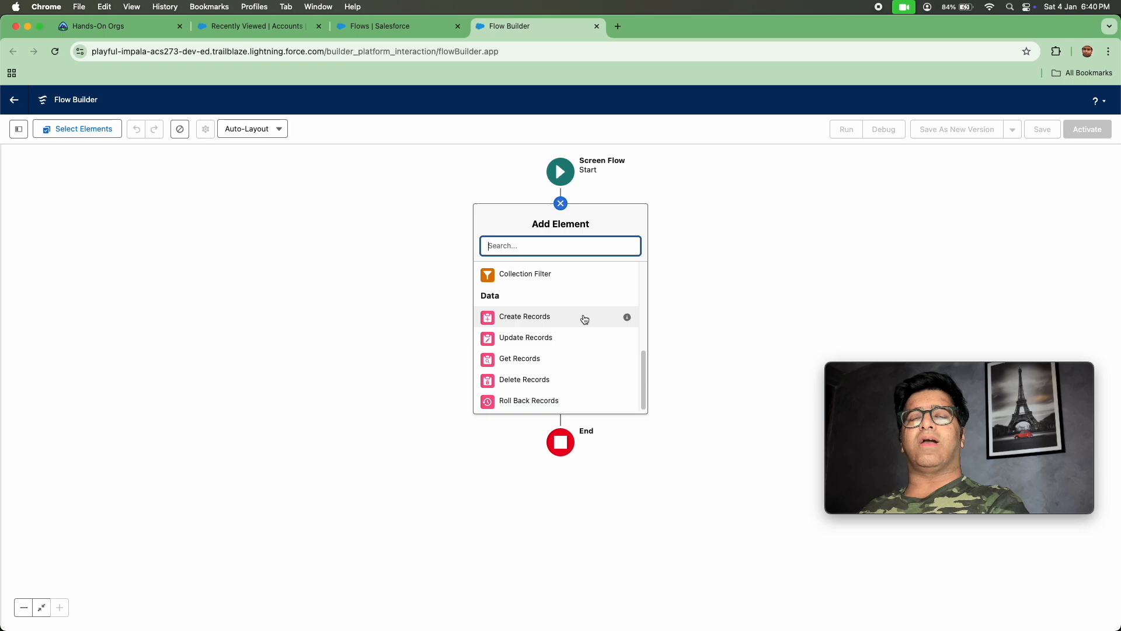
scroll(585, 319, "up", 1)
scroll(584, 319, "up", 4)
scroll(578, 327, "down", 6)
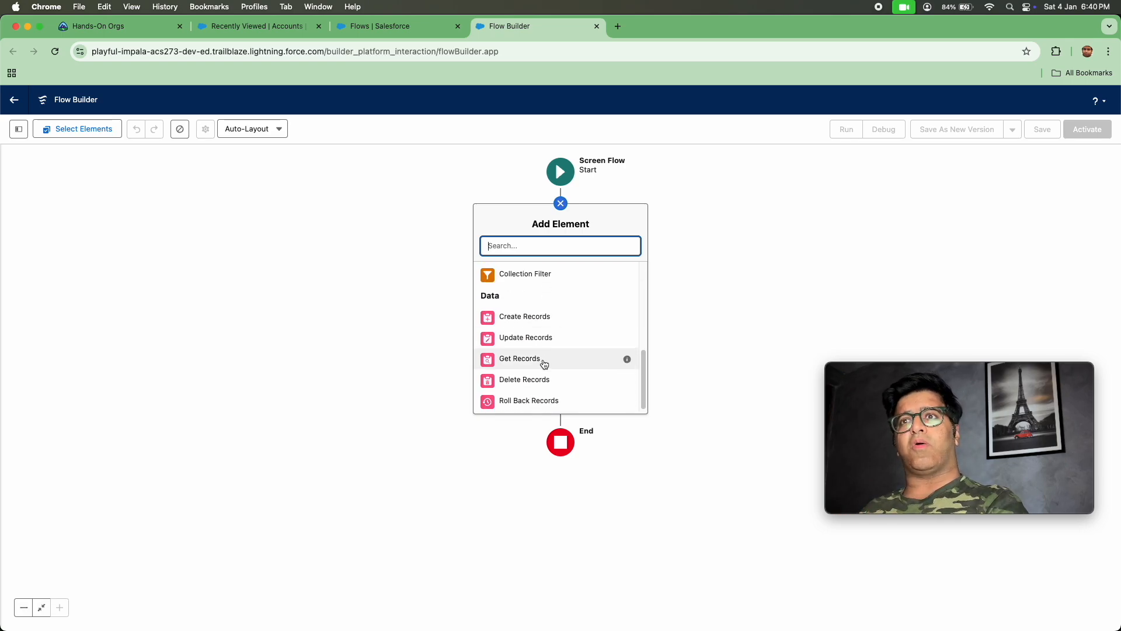
scroll(544, 373, "up", 6)
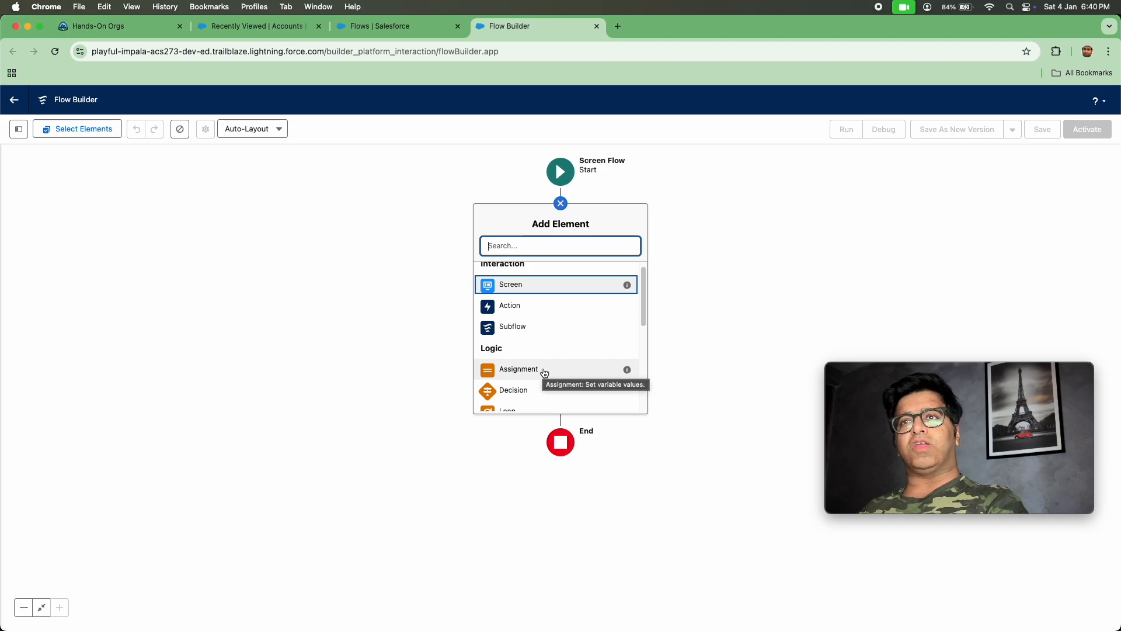
Switch the flow canvas from Auto-Layout to Free-Form
right_click(272, 134)
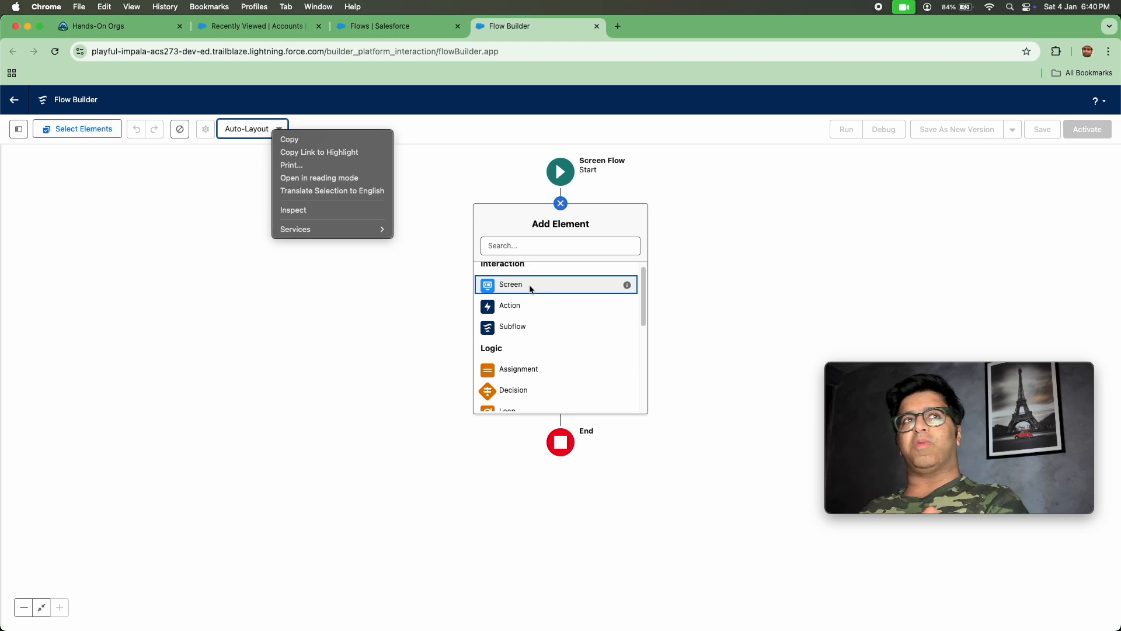
left_click(242, 136)
left_click(242, 136)
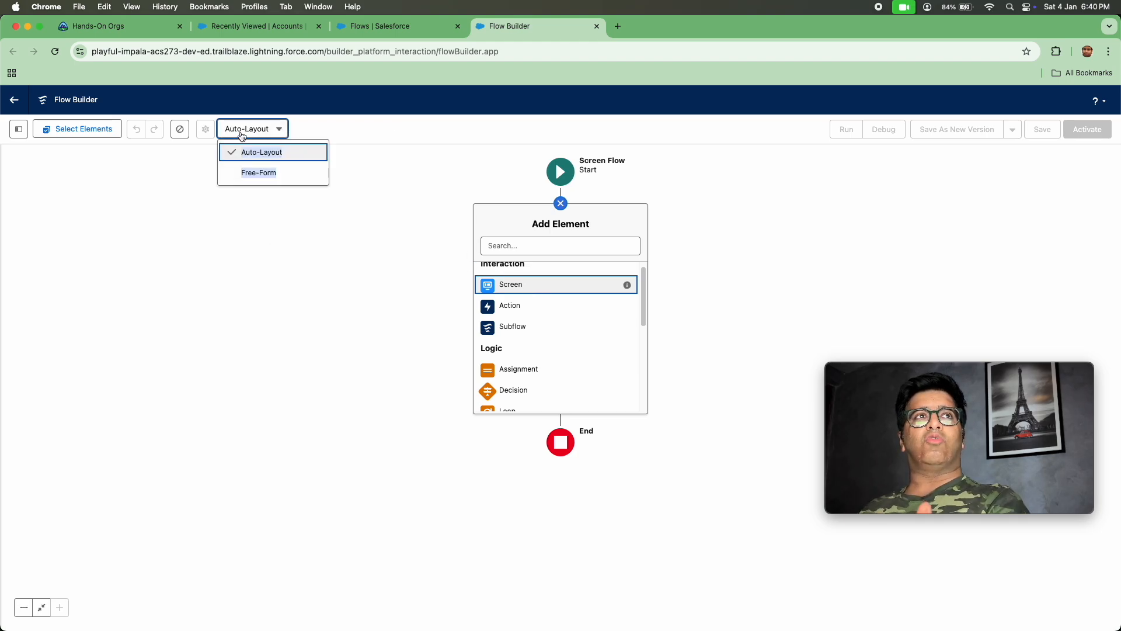
left_click(261, 177)
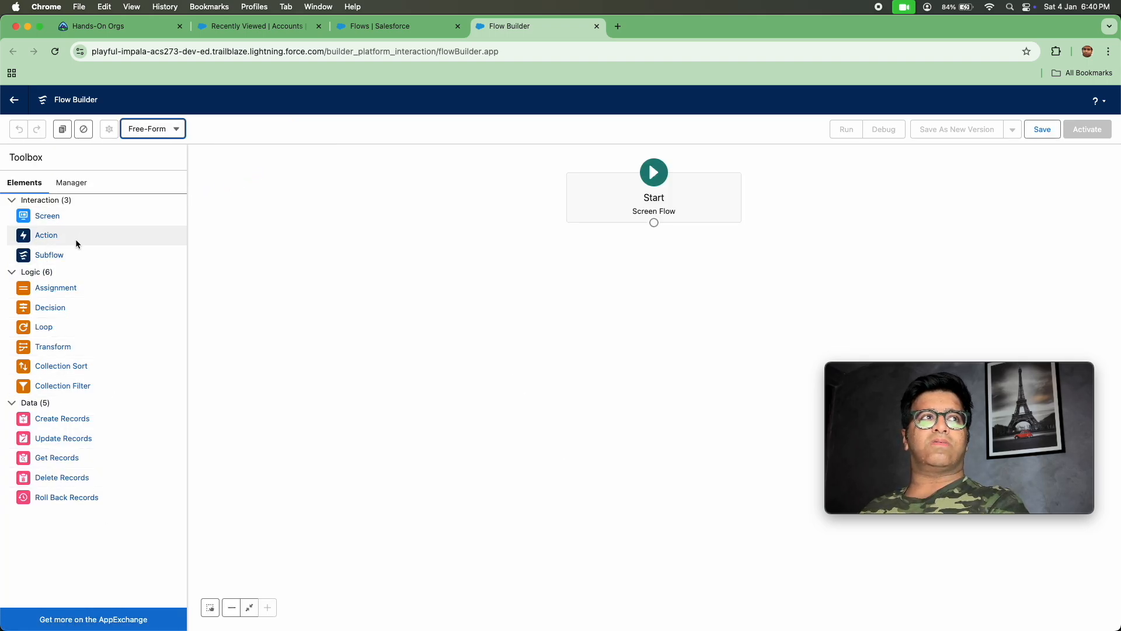
mouse_move(47, 218)
left_mouse_down()
mouse_move(783, 228)
mouse_move(668, 263)
mouse_move(47, 220)
mouse_move(57, 219)
left_mouse_up()
Change the canvas back to Auto-Layout and return it to Free-Form to compare the two layouts
left_click(143, 129)
left_click(145, 174)
left_click(158, 131)
left_click(157, 153)
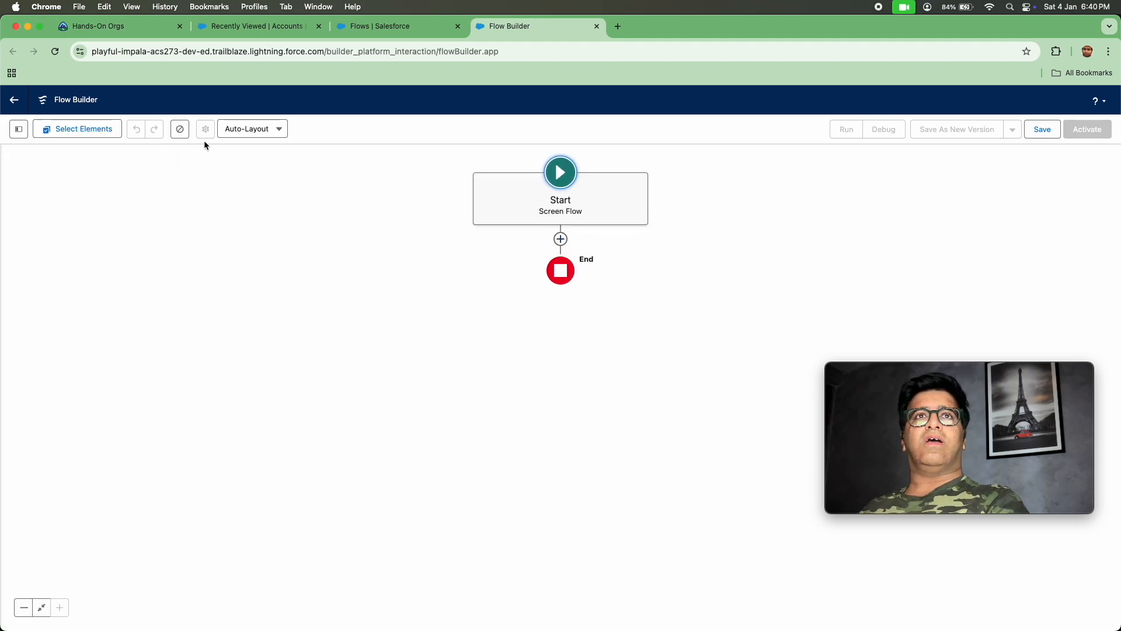
left_click(256, 128)
left_click(250, 173)
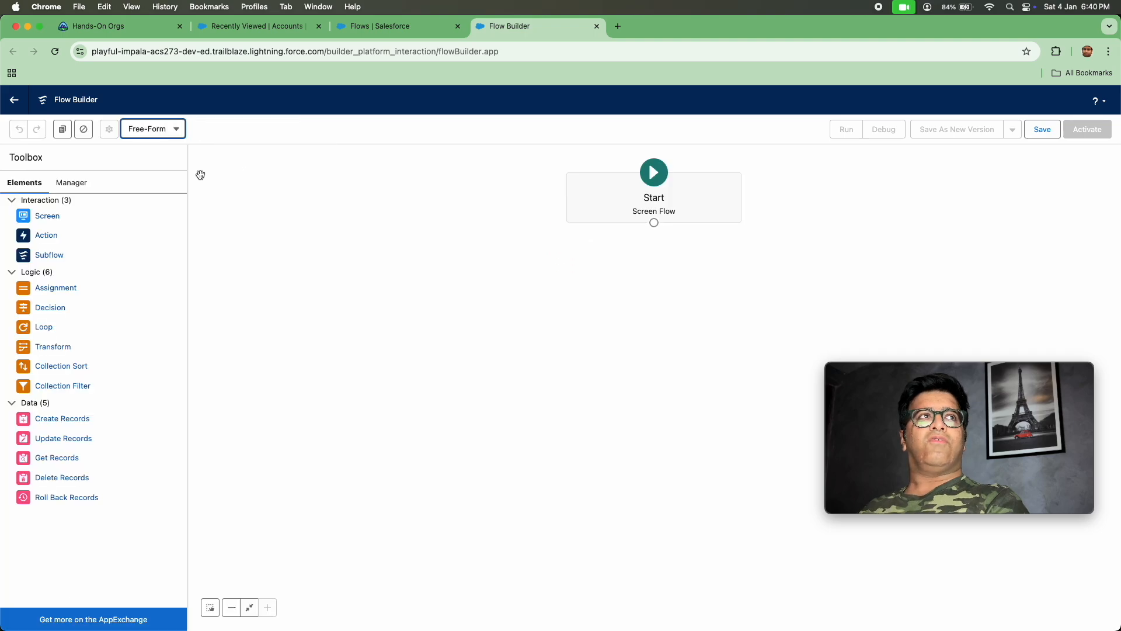
Review the resource types offered for a new flow resource, cancel without creating one, and return to the elements list
left_click(63, 186)
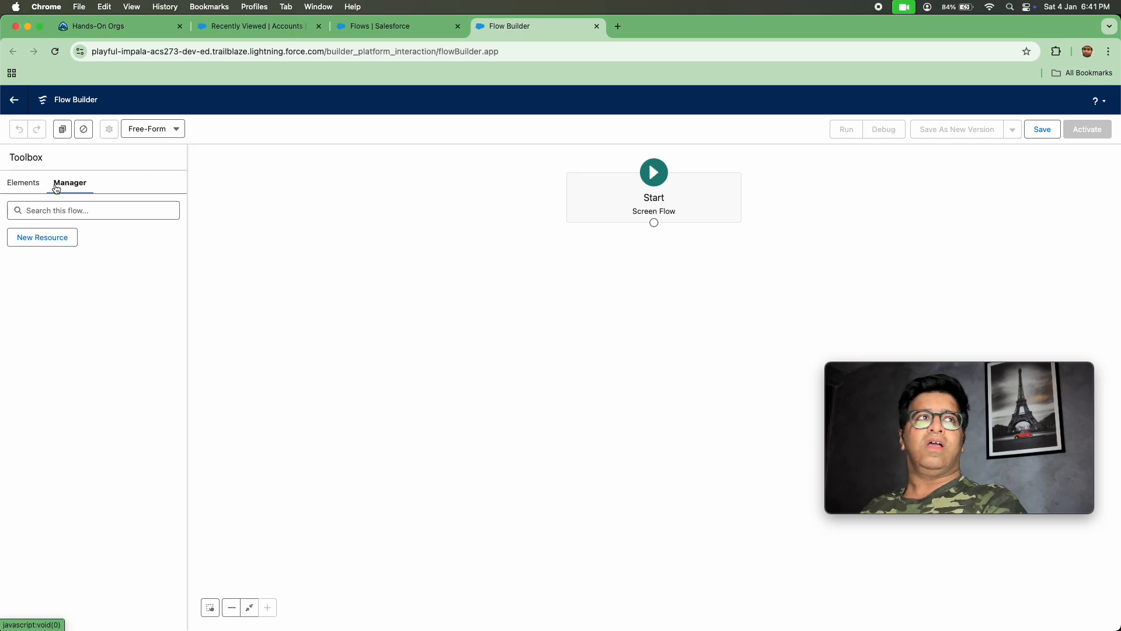
left_click(55, 236)
left_click(401, 309)
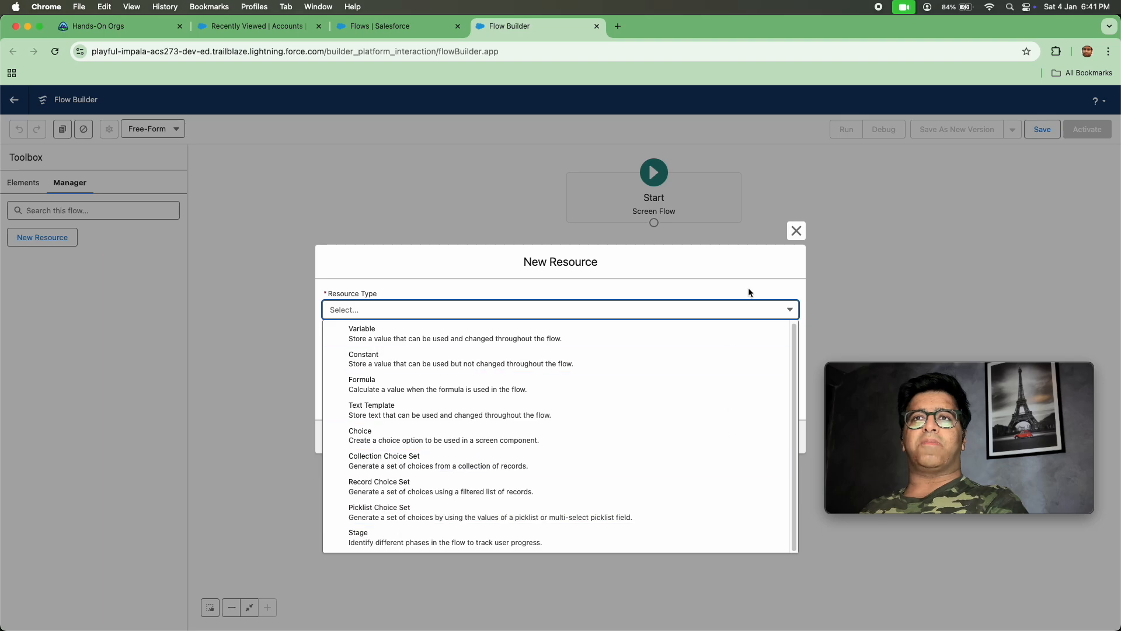
left_click(795, 233)
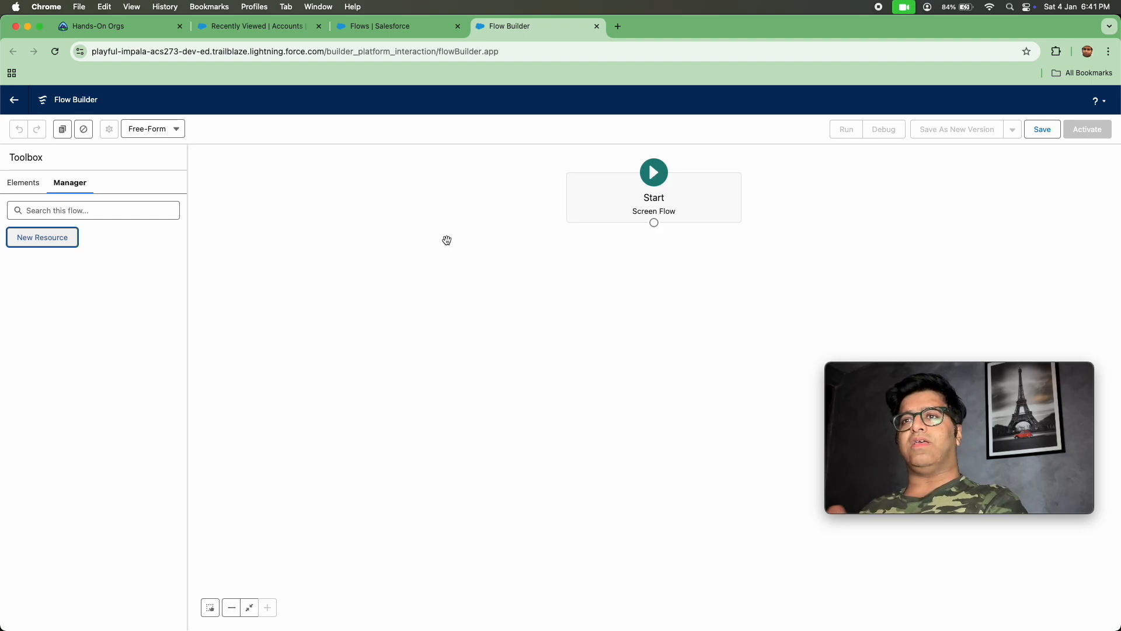
left_click(27, 182)
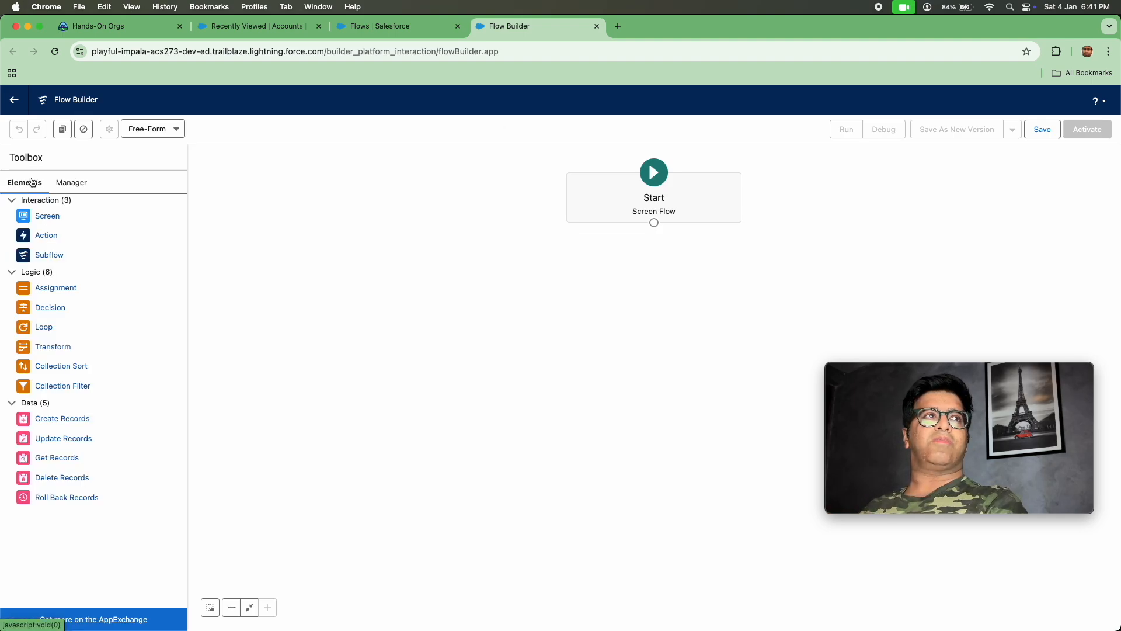
left_click(162, 132)
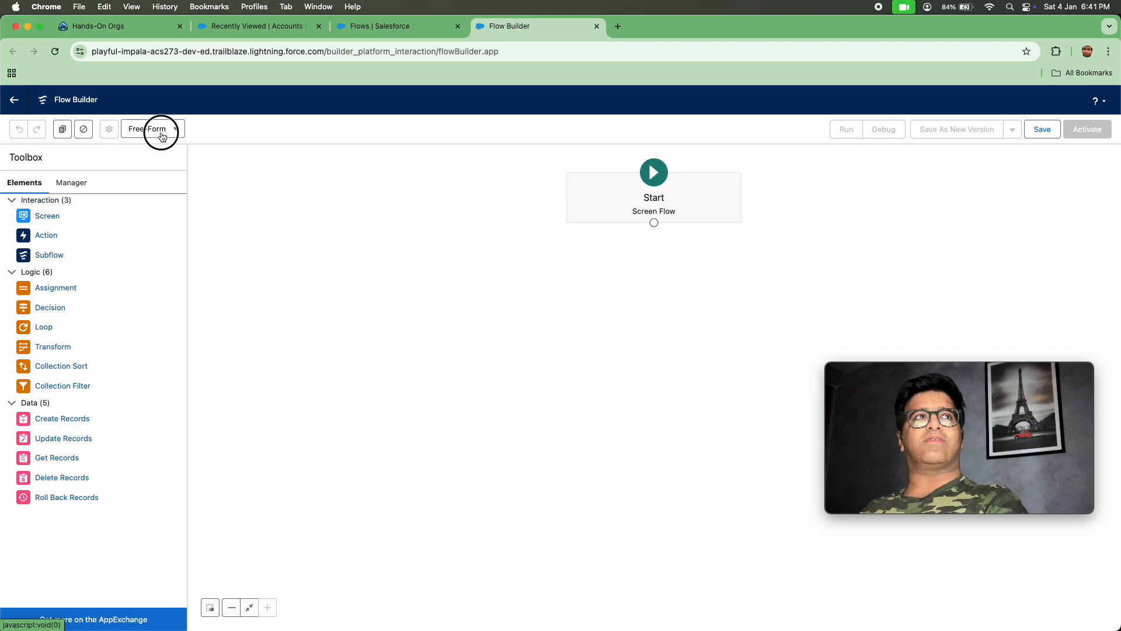
left_click(164, 164)
left_click(238, 128)
left_click(240, 170)
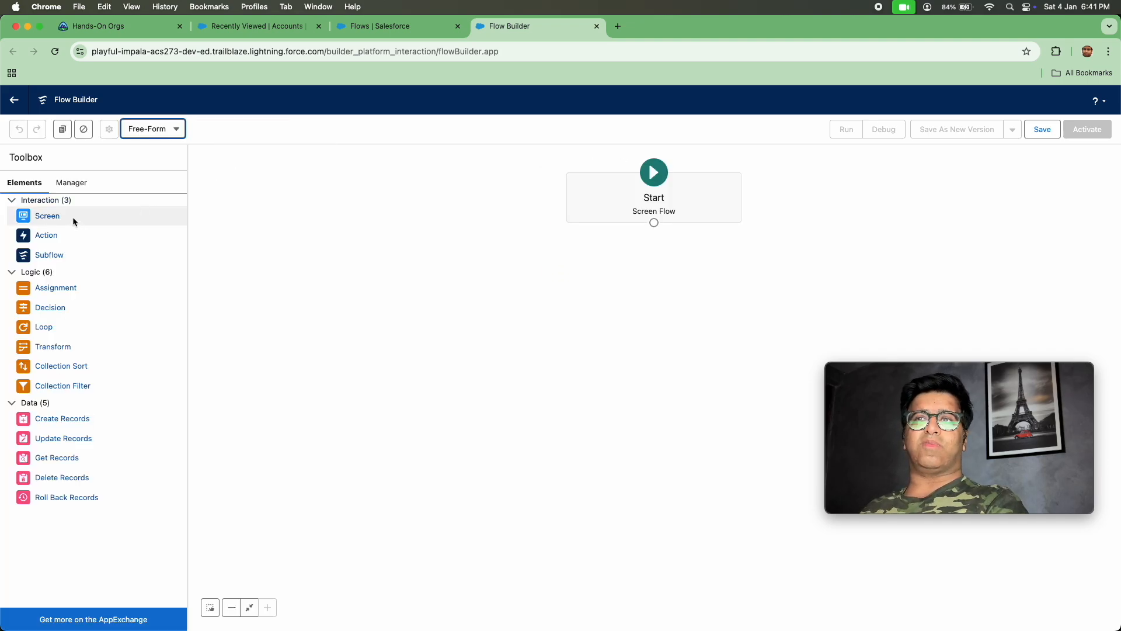
Add a Screen element below Start on the canvas and look through the components available for it
left_click_drag(72, 216, 619, 313)
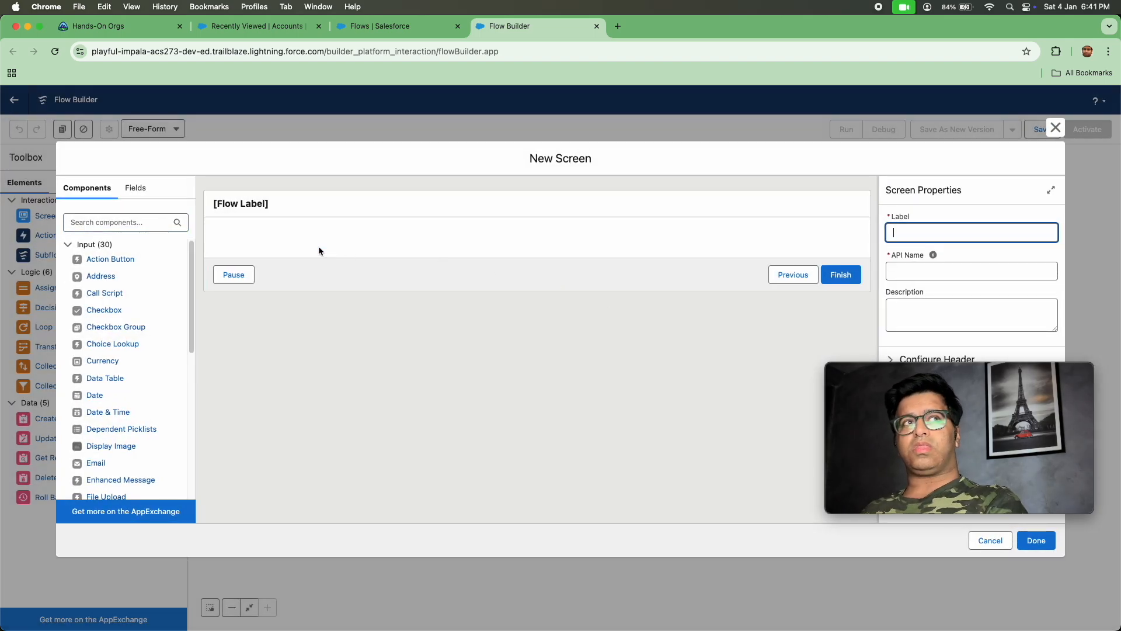
scroll(149, 374, "down", 10)
scroll(149, 409, "up", 10)
scroll(135, 392, "down", 10)
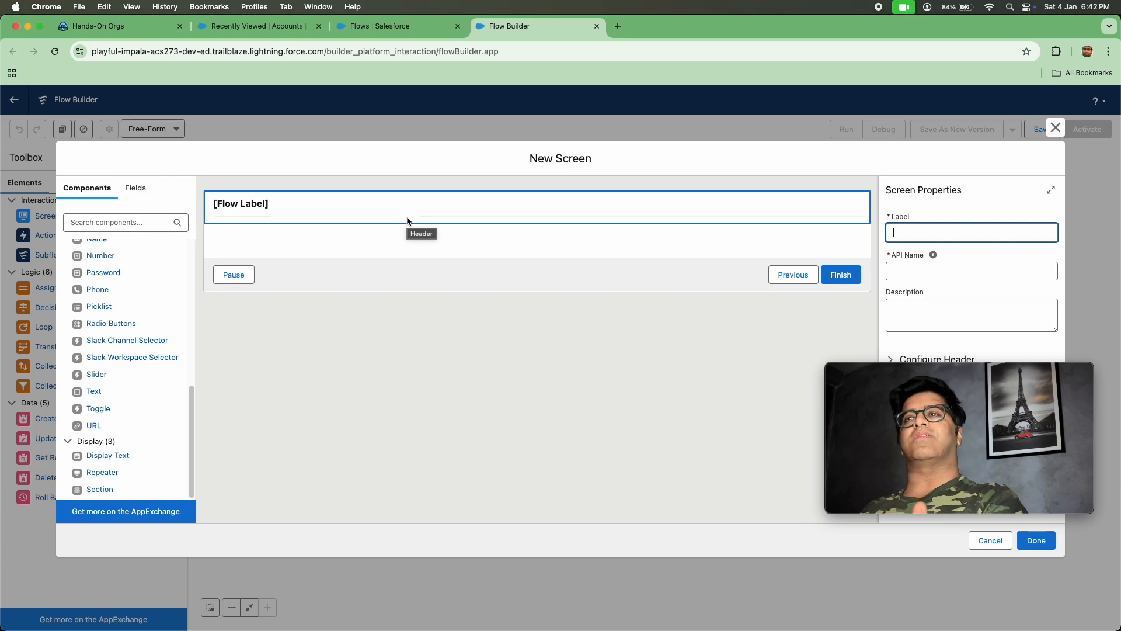
left_click(430, 202)
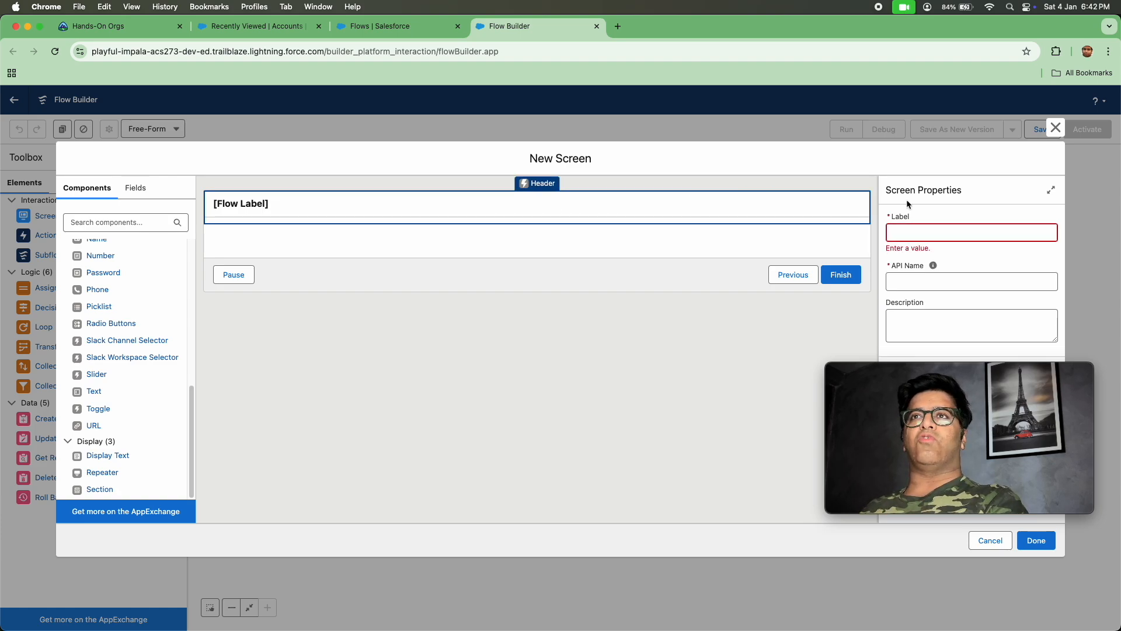
Label the new screen "Werlcome to first Flow session"
left_click_drag(1034, 369, 737, 353)
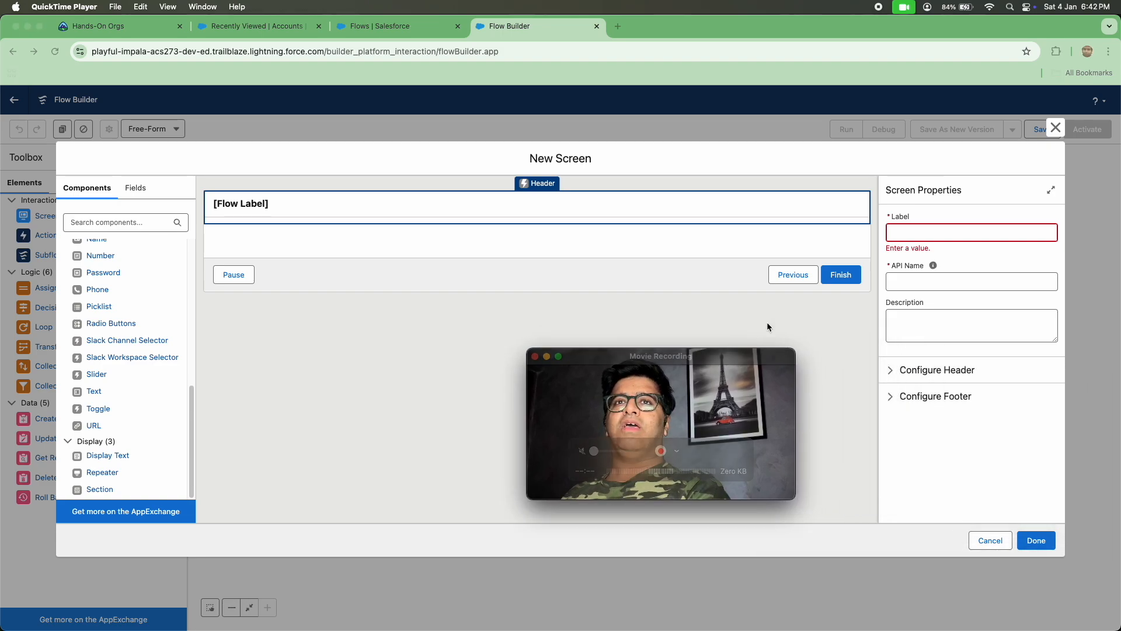
left_click(926, 232)
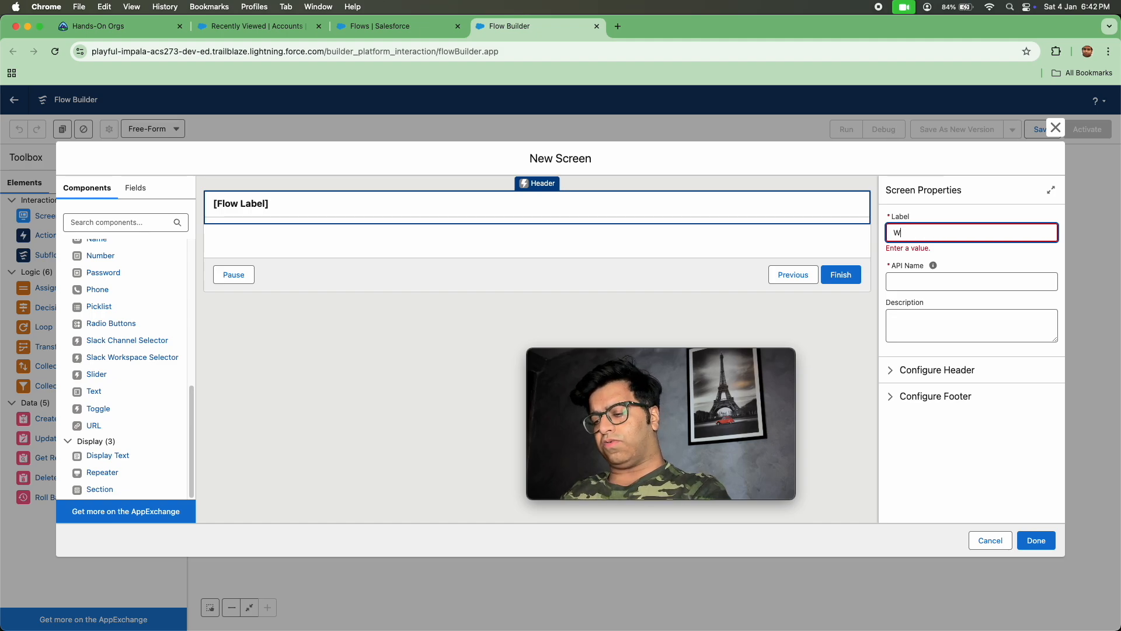
type("Werlcome ty")
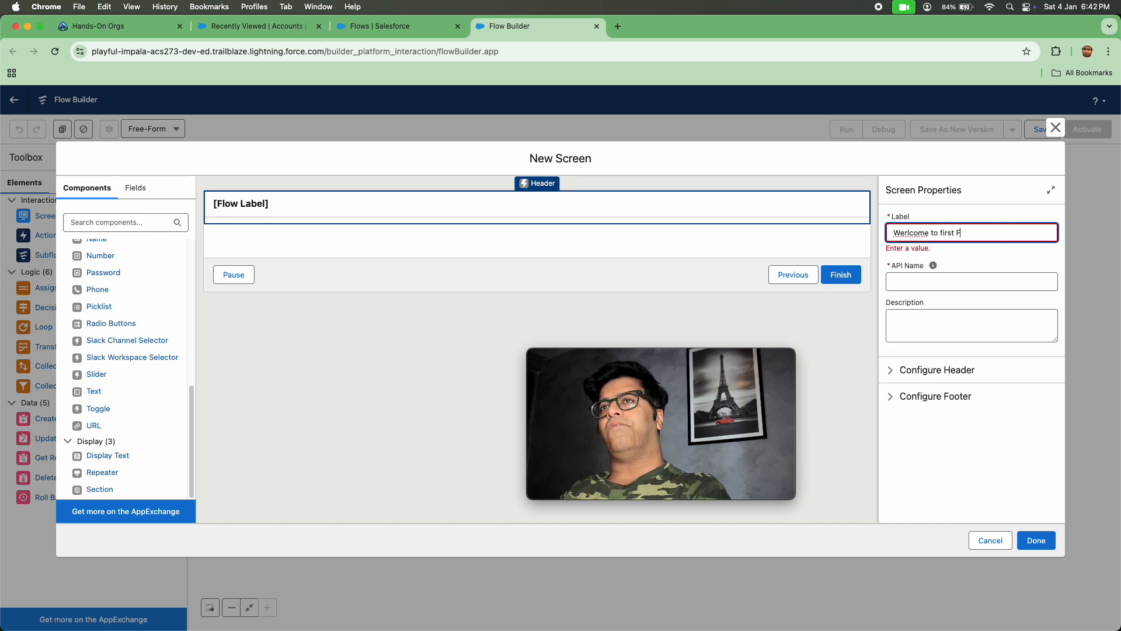
type("ession")
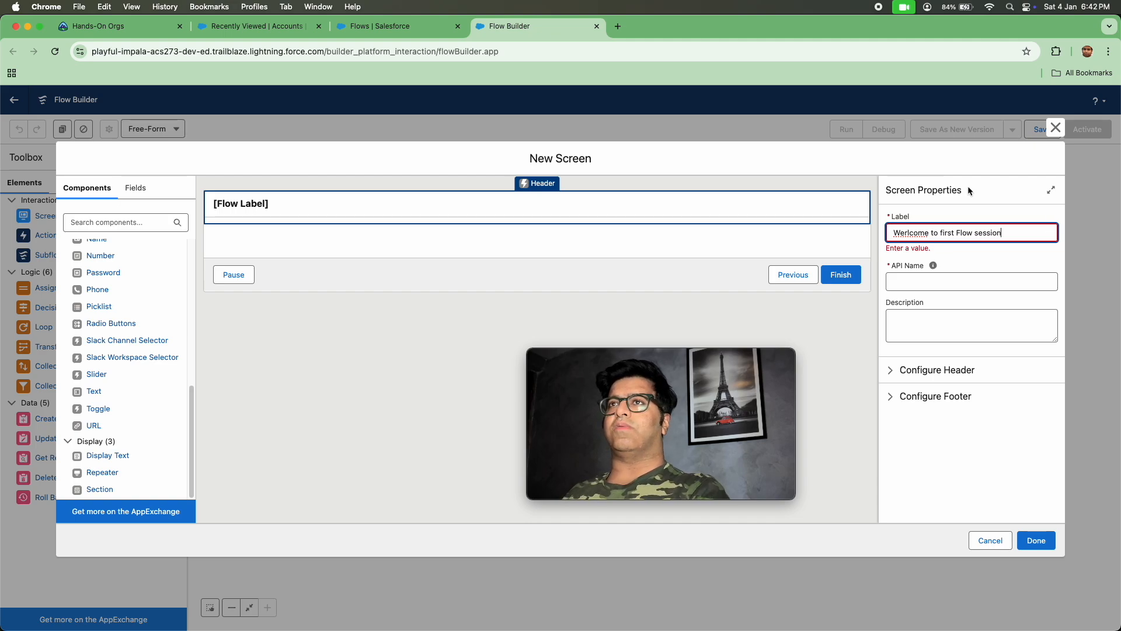
left_click(976, 197)
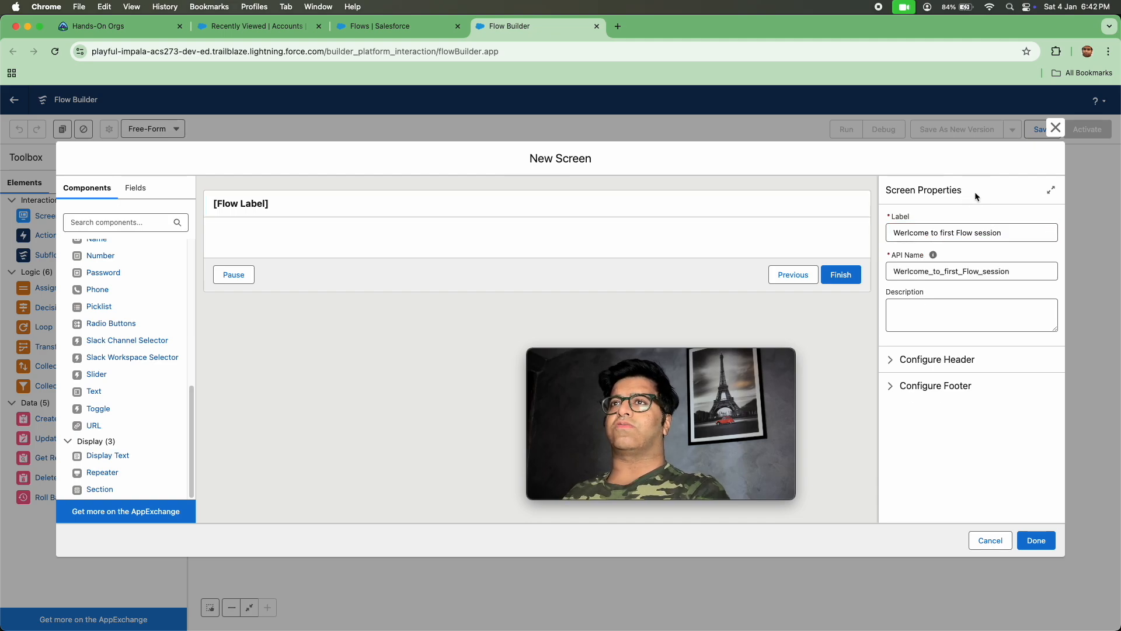
Try out the screen's header options by switching Show Header off and on and Show Help Text on and off
left_click(929, 359)
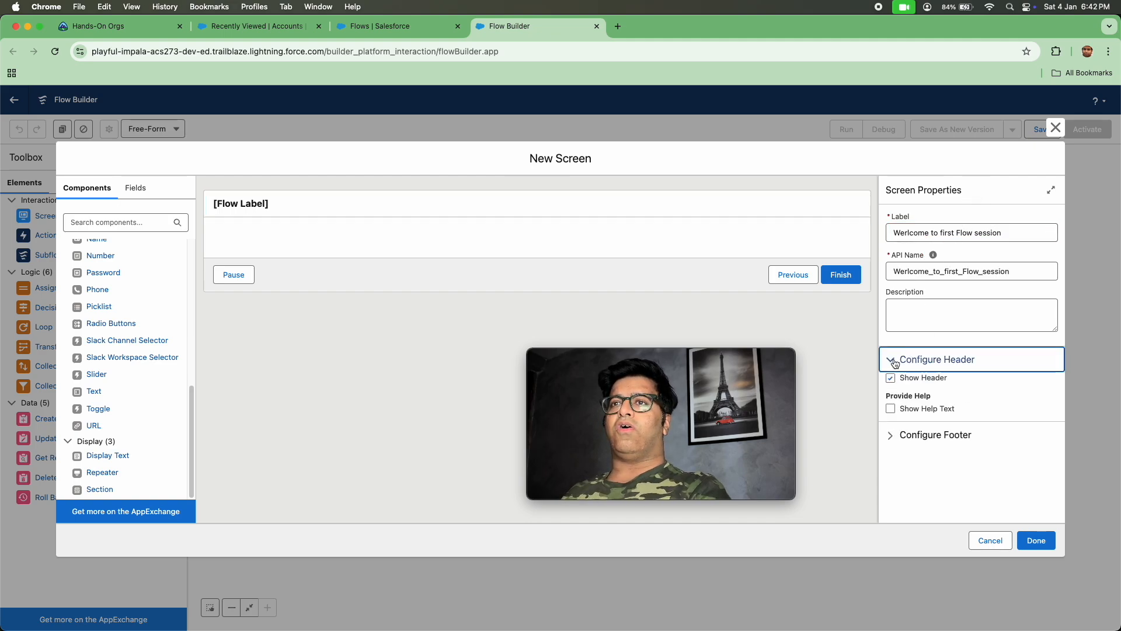
left_click(890, 379)
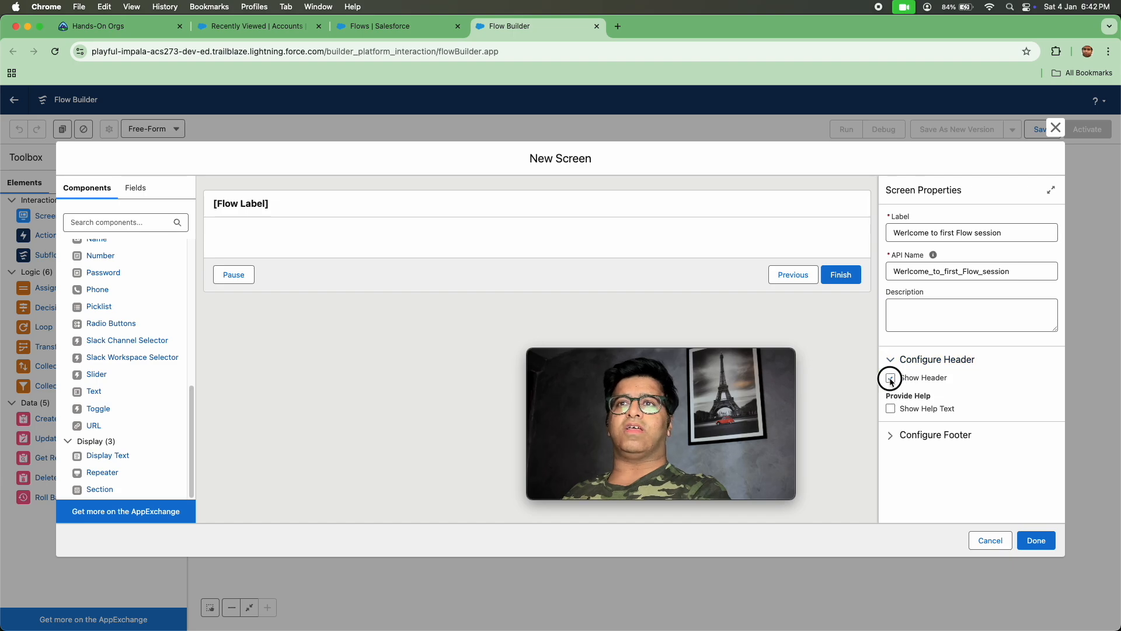
left_click(890, 378)
left_click(890, 378)
left_click(891, 378)
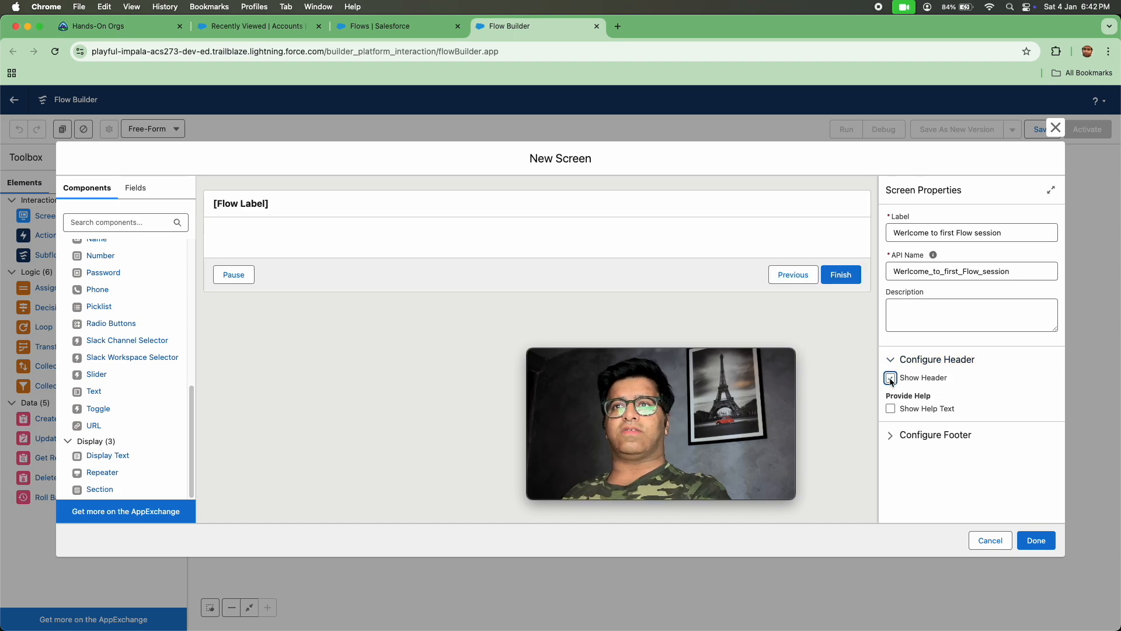
left_click(891, 409)
left_click(890, 408)
left_click(891, 408)
left_click(890, 409)
Configure the screen's footer to hide the Pause and Previous buttons
left_click(892, 435)
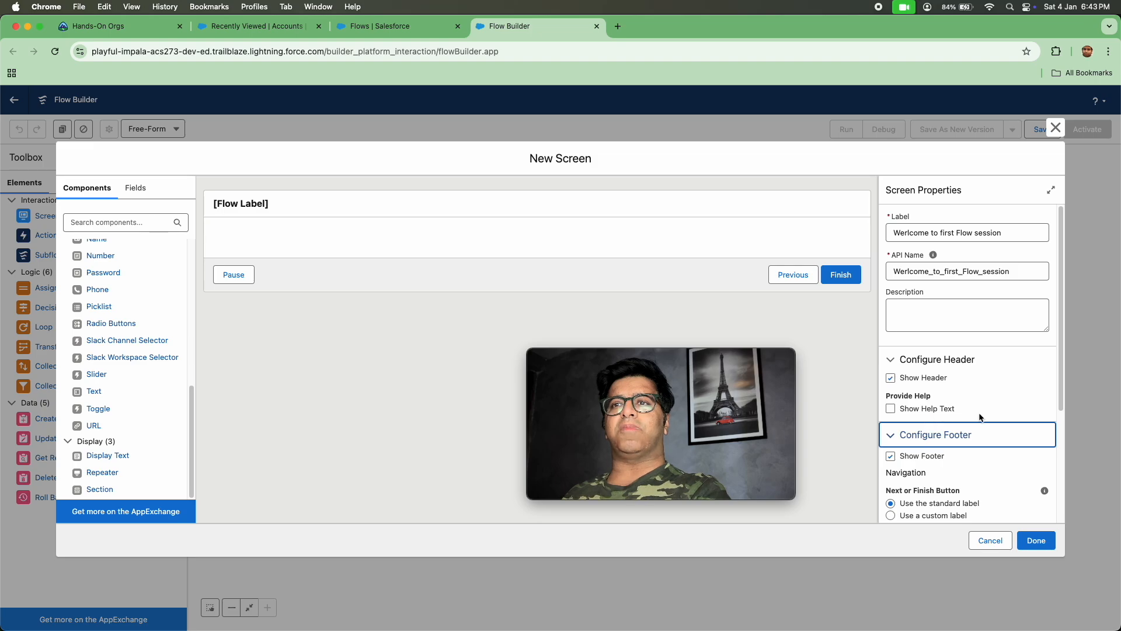
left_click_drag(1060, 402, 1043, 518)
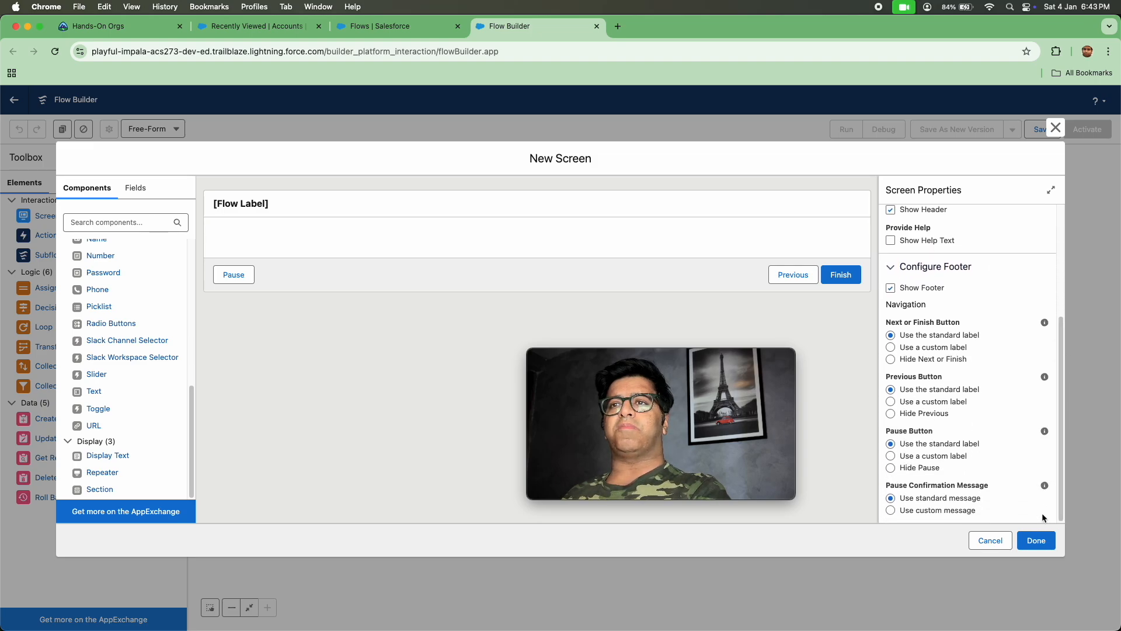
left_click(890, 467)
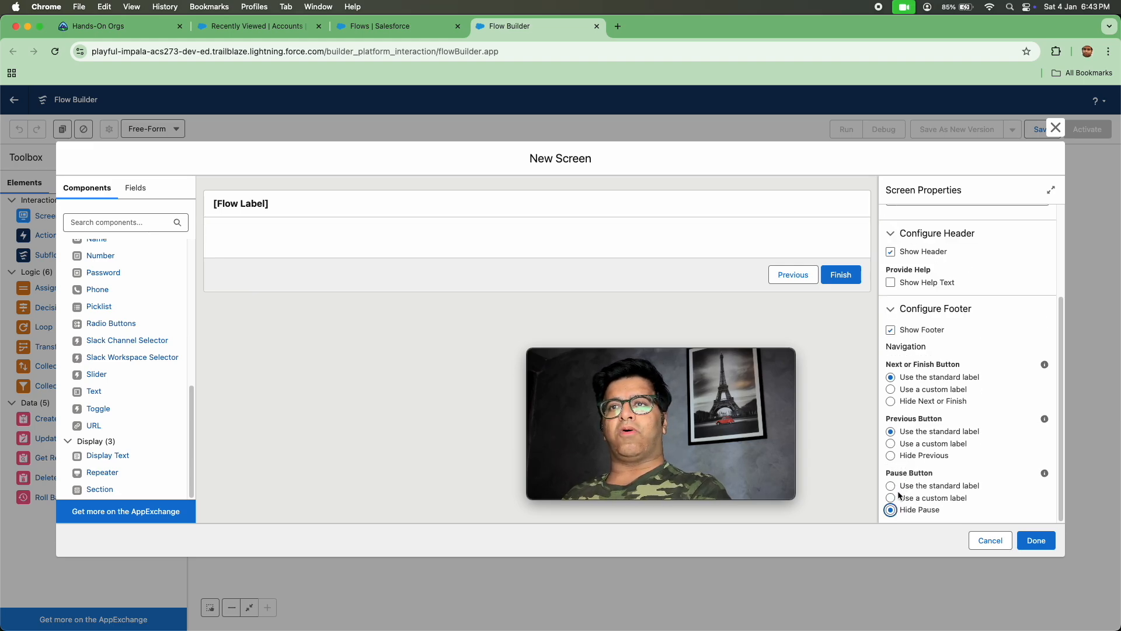
left_click(892, 459)
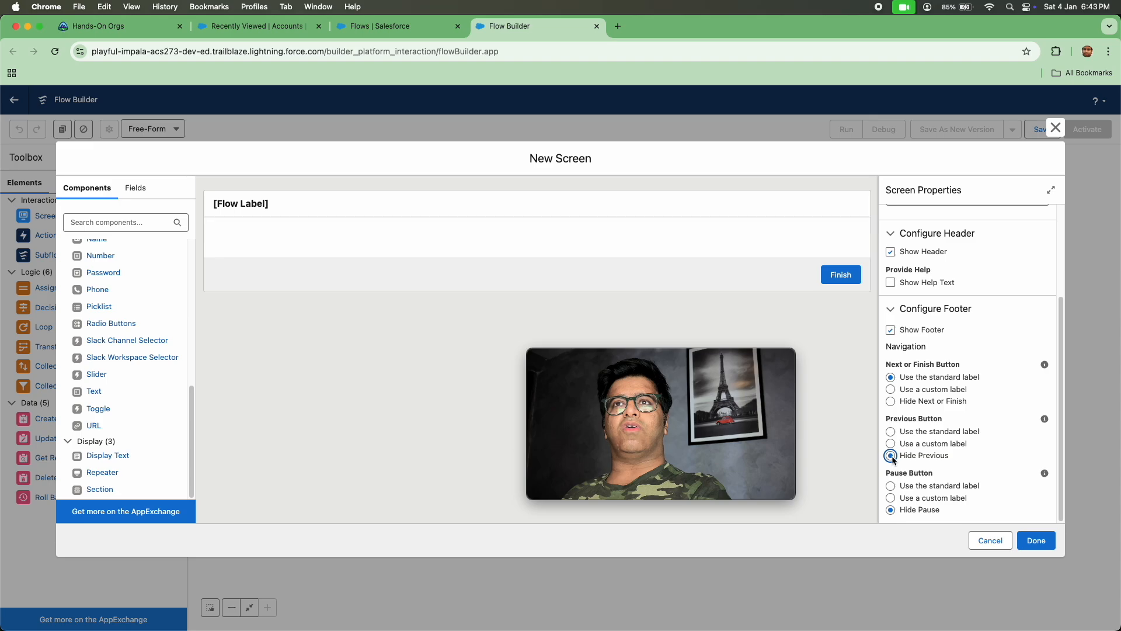
Give the Next or Finish button the custom label "Thank you for attending this session" and finish the new screen
left_click(891, 389)
left_click(925, 437)
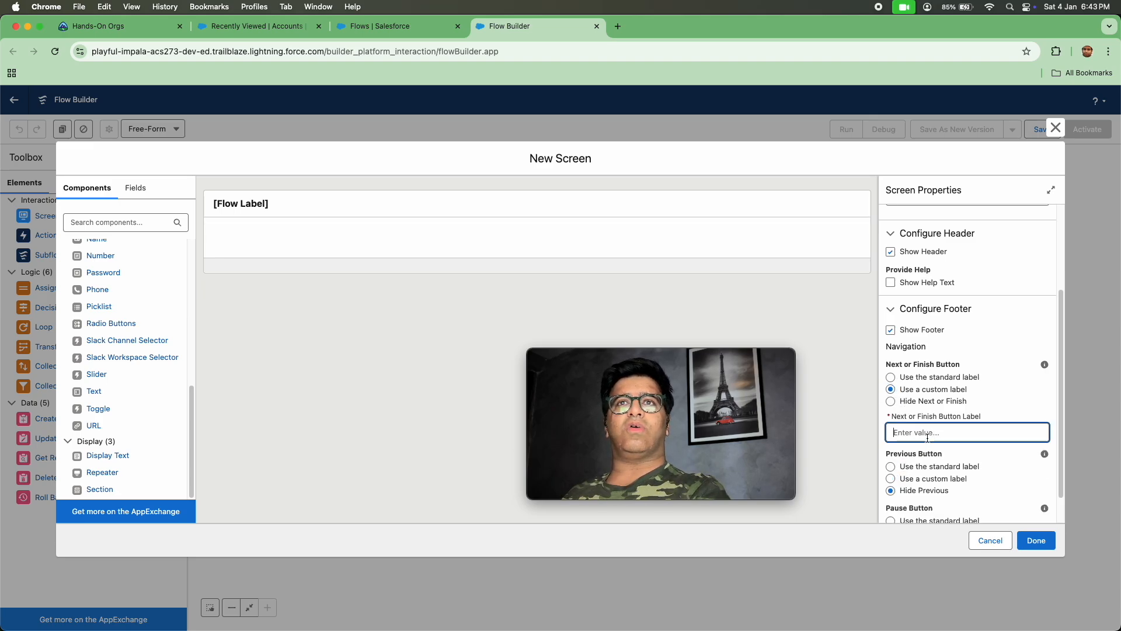
type("Tha")
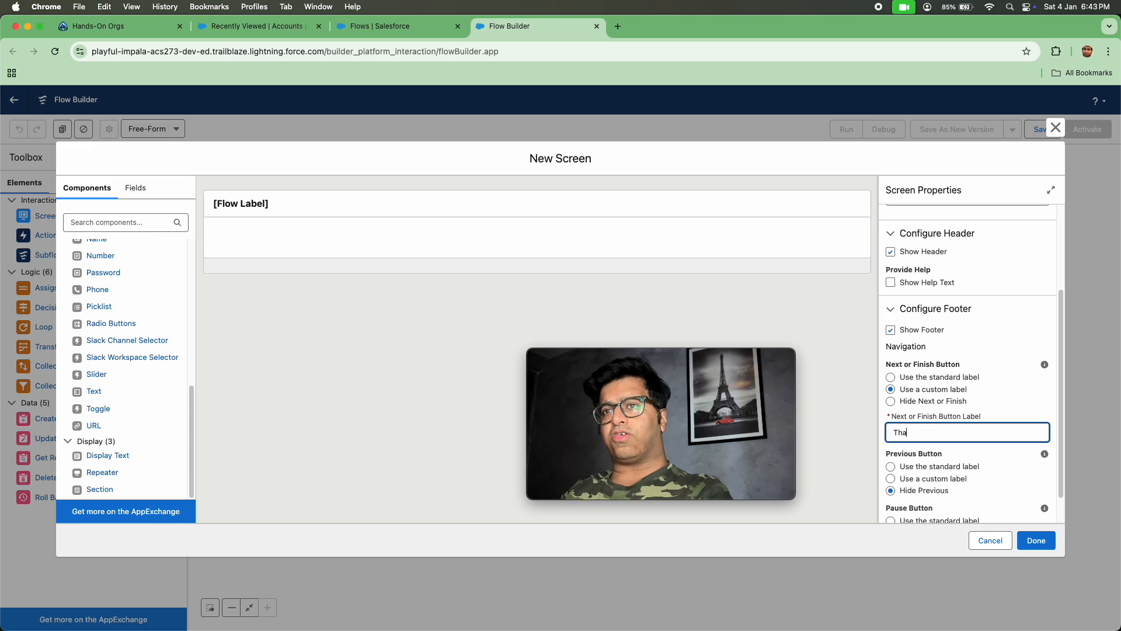
type("nk your")
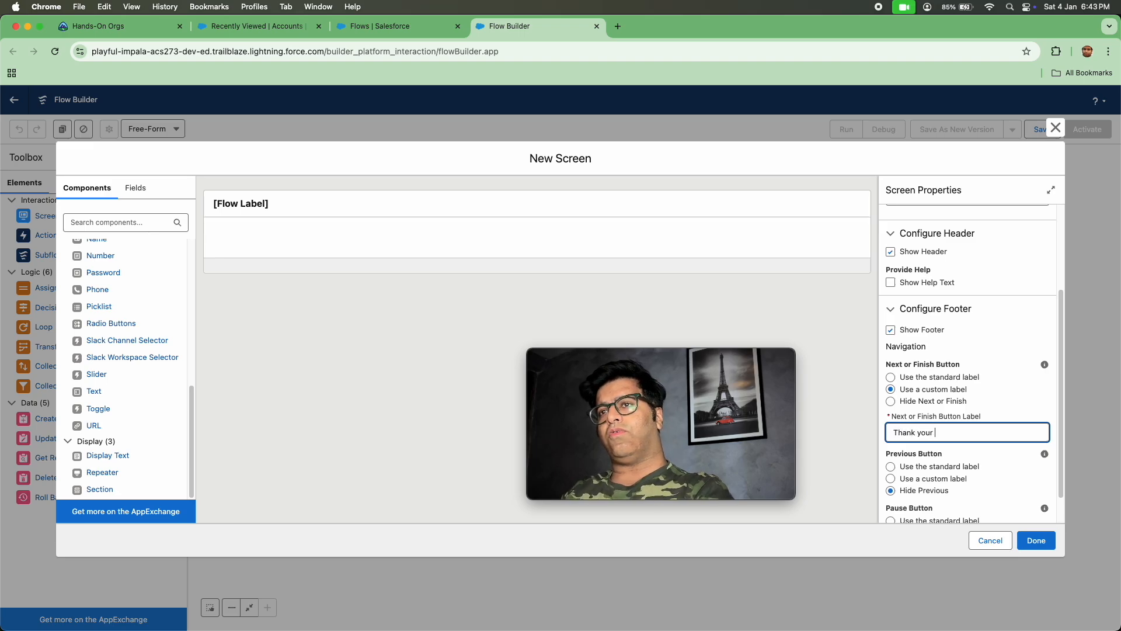
key("BackSpace")
key("BackSpace")
type(" for a")
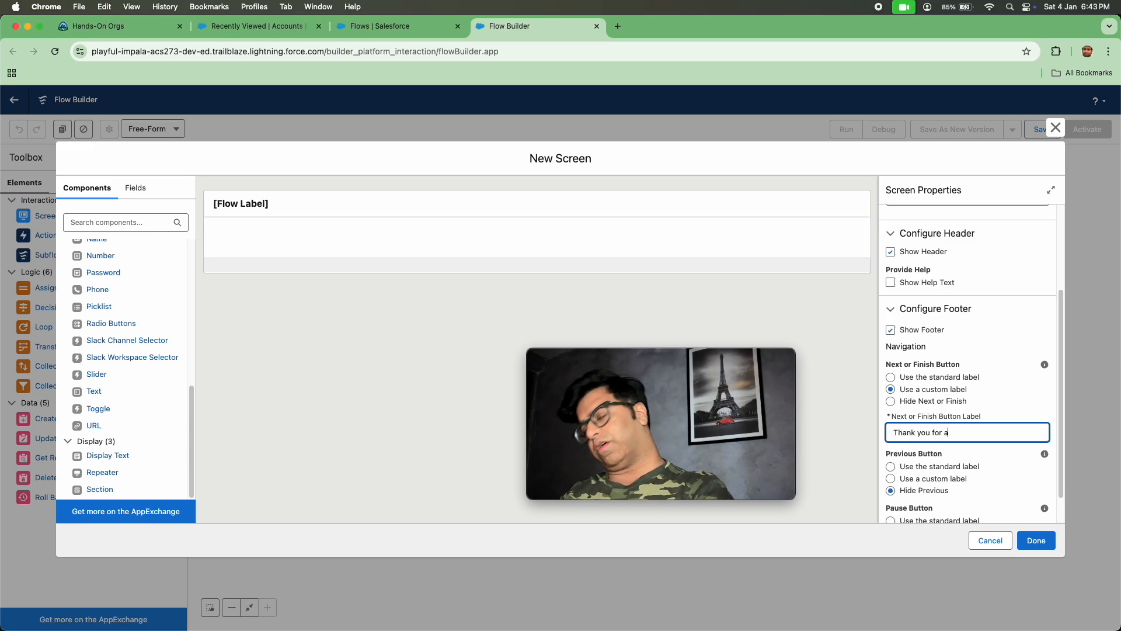
type("ttending ")
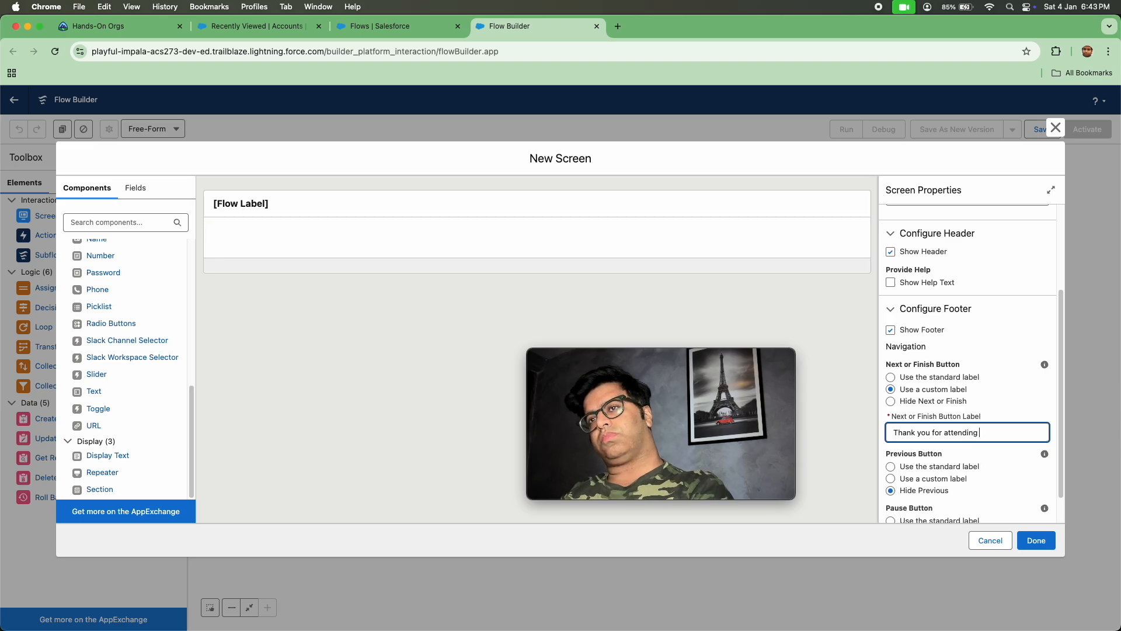
type("this session")
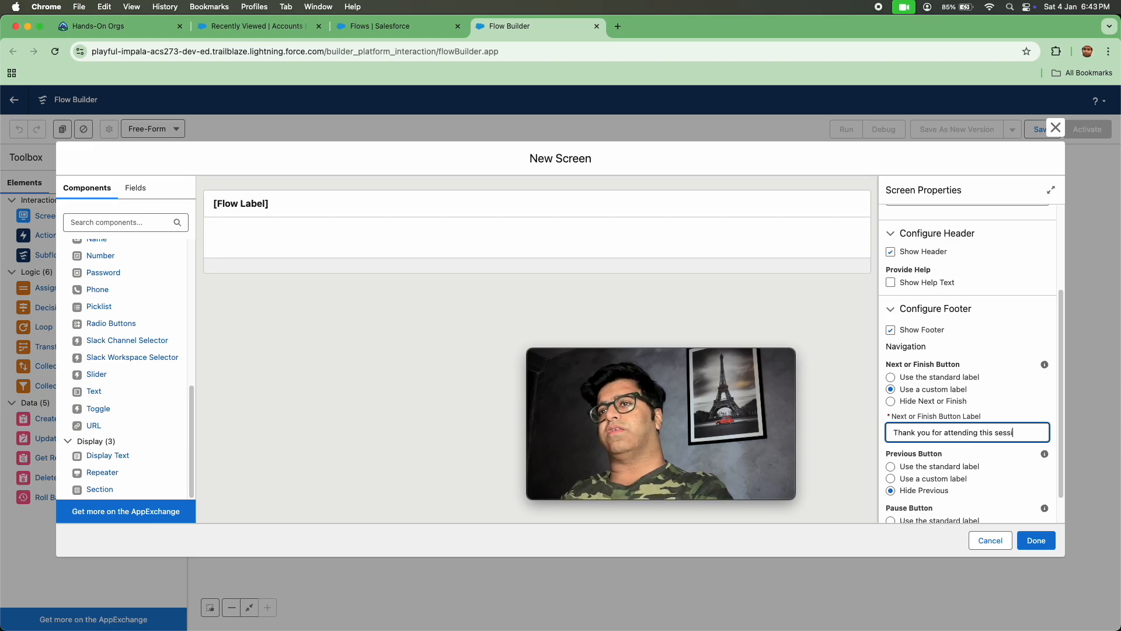
left_click(762, 315)
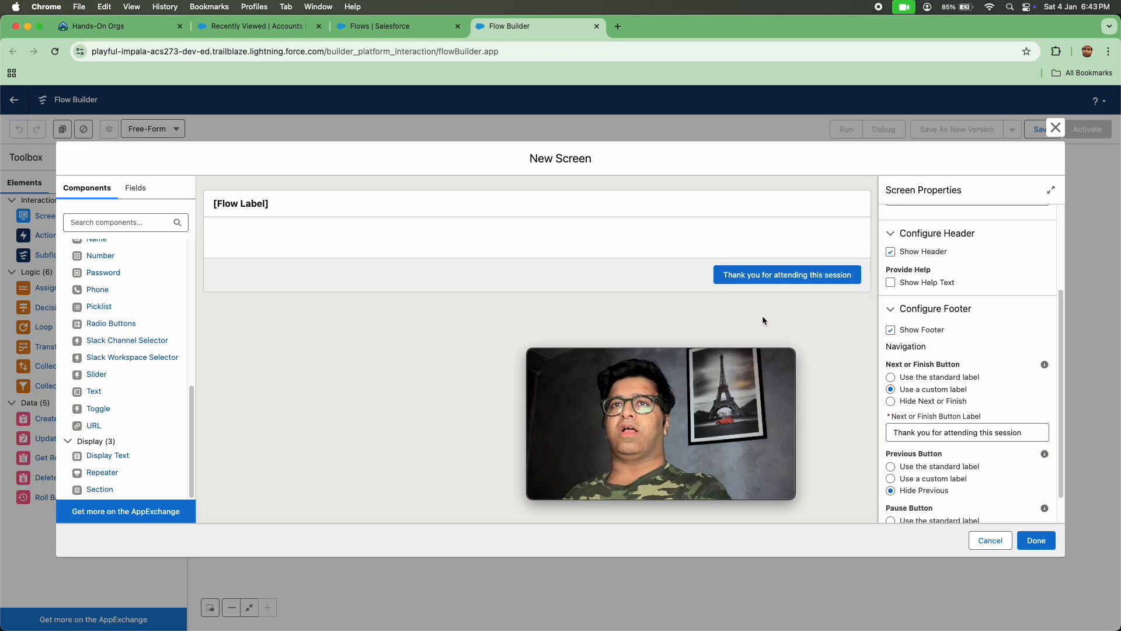
left_click(1035, 540)
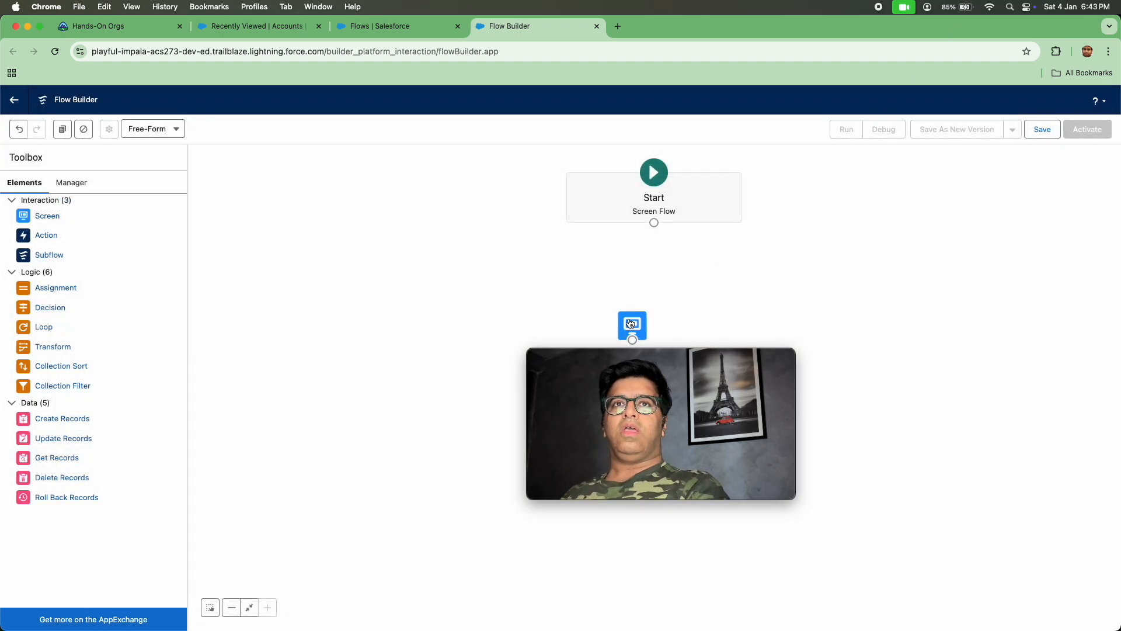
Connect the Start element to the new screen and place the screen to the lower right of Start
left_click_drag(632, 325, 656, 320)
double_click(657, 320)
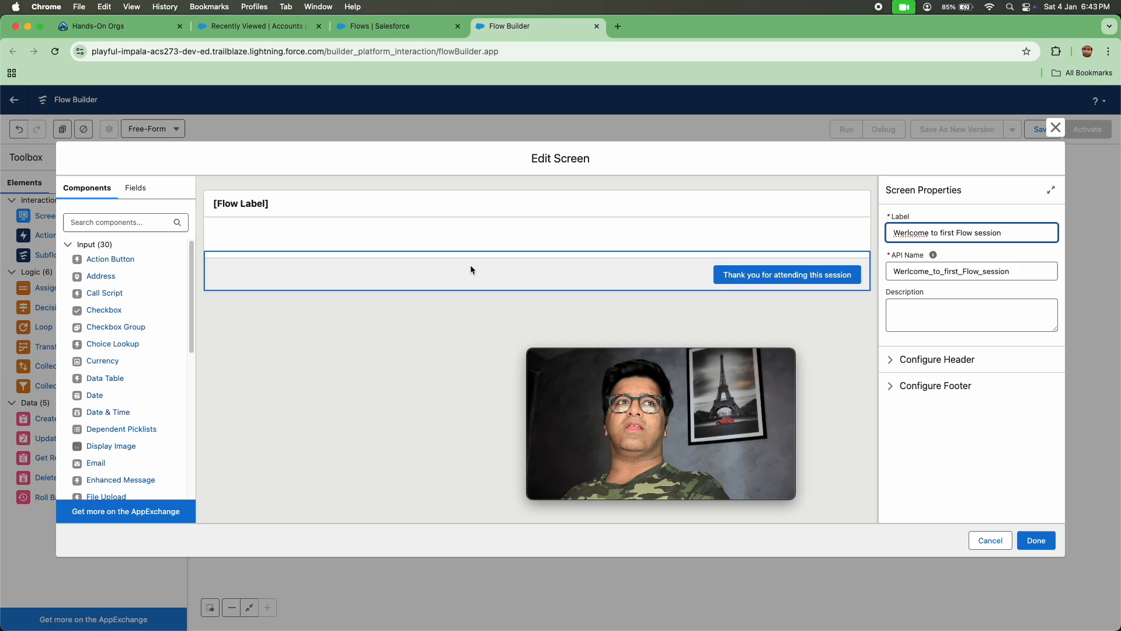
left_click(1033, 541)
left_click_drag(653, 222, 660, 331)
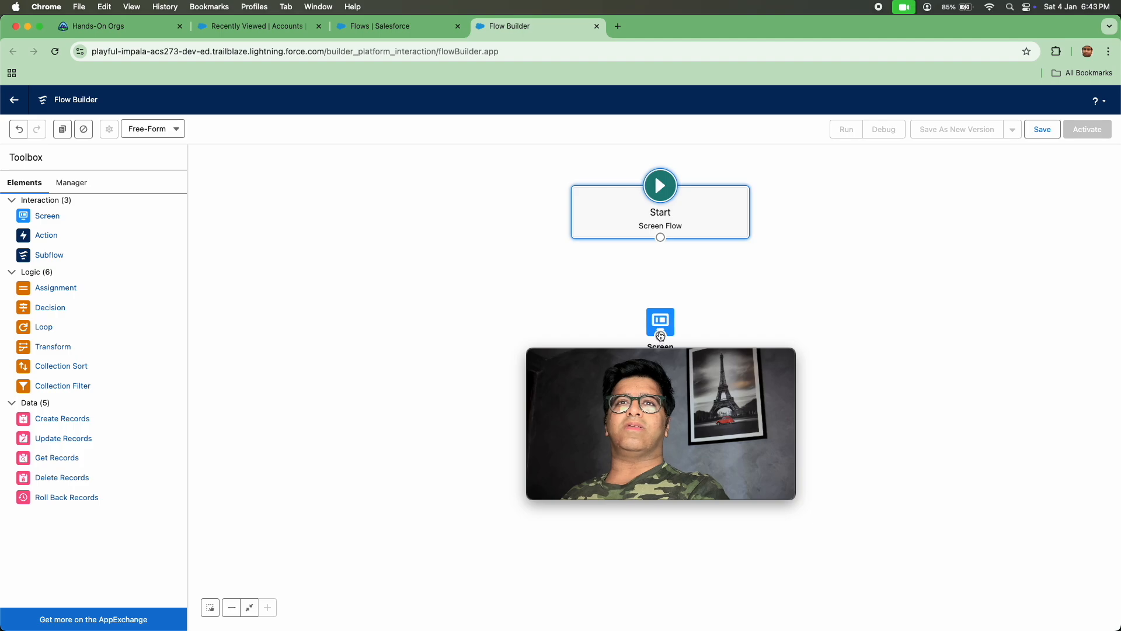
left_click_drag(660, 243, 896, 276)
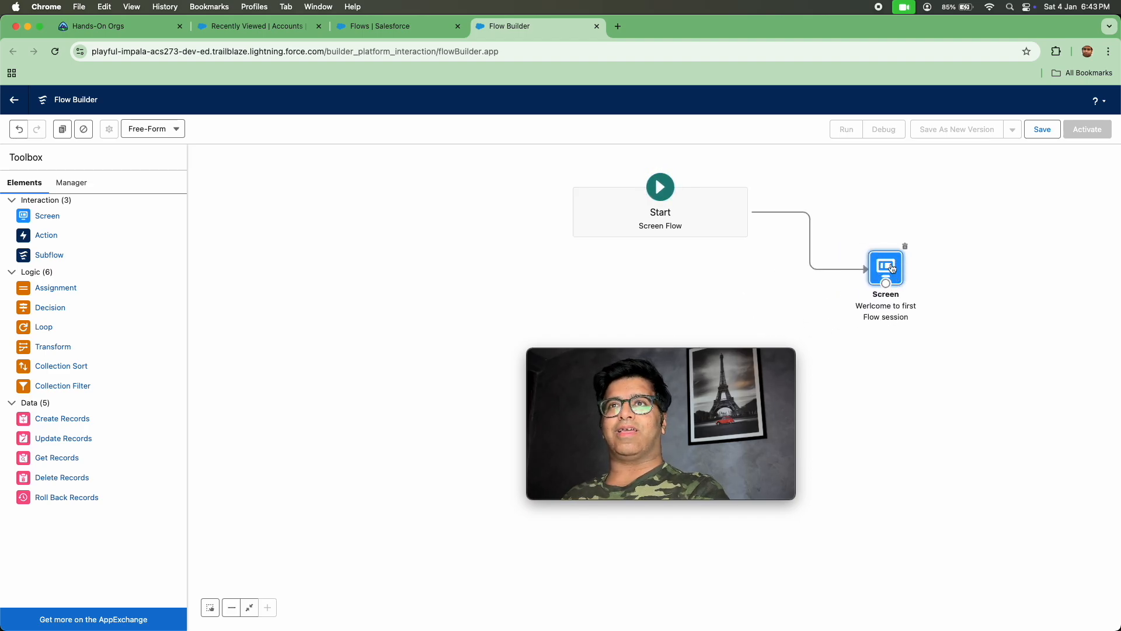
Reopen the screen for editing, search its components for "disp" and add a Display Text component to the screen body
double_click(896, 277)
left_click_drag(691, 359, 738, 419)
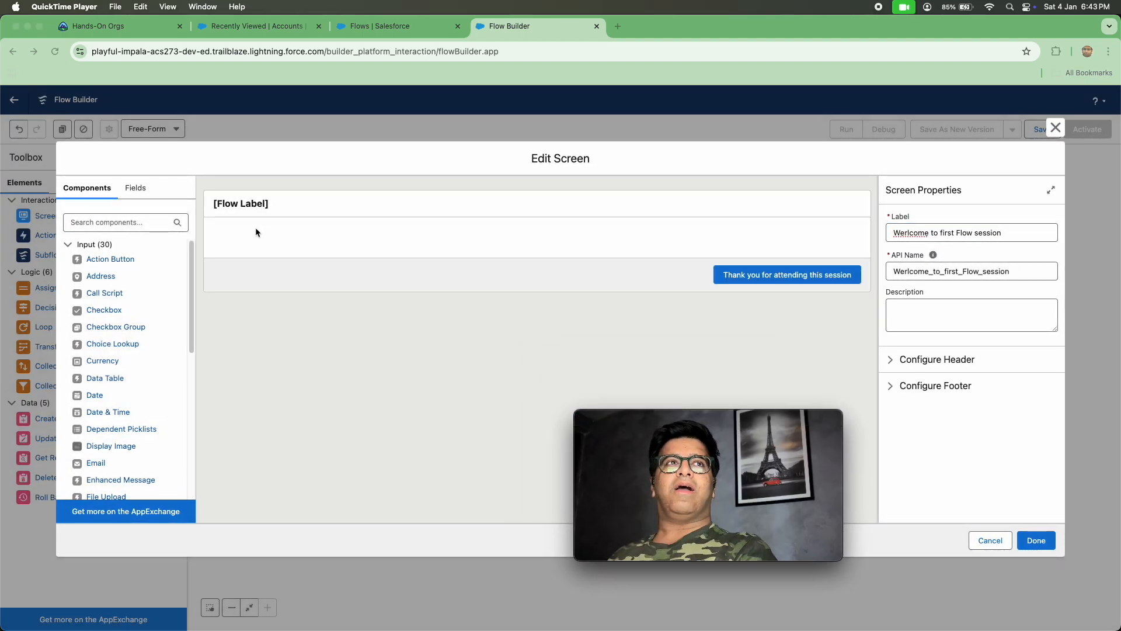
left_click(128, 222)
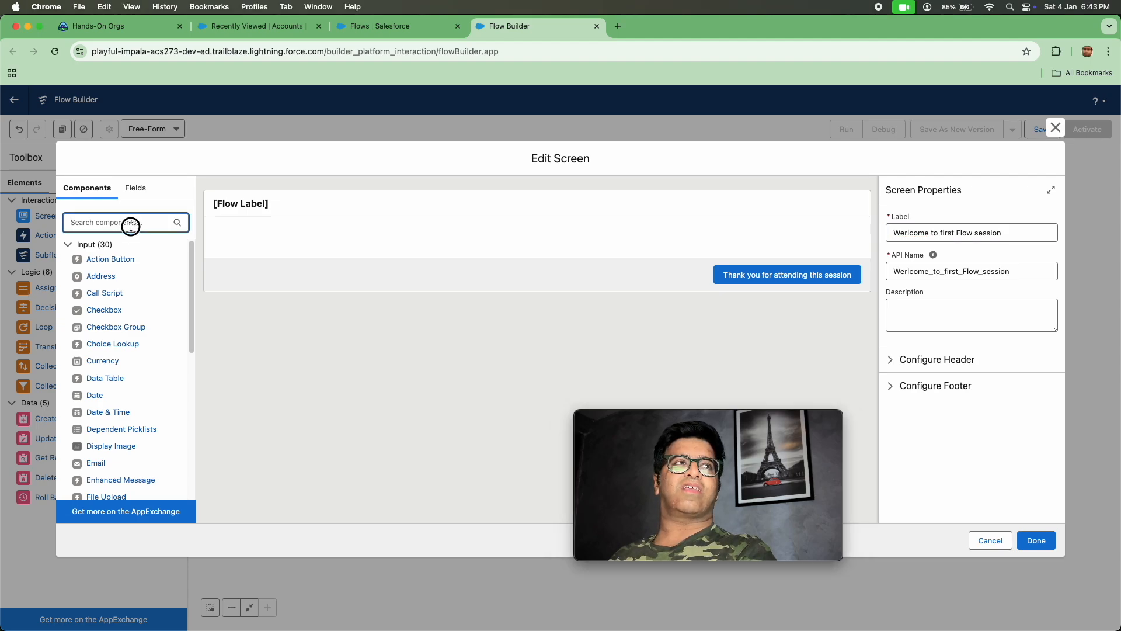
type("disp")
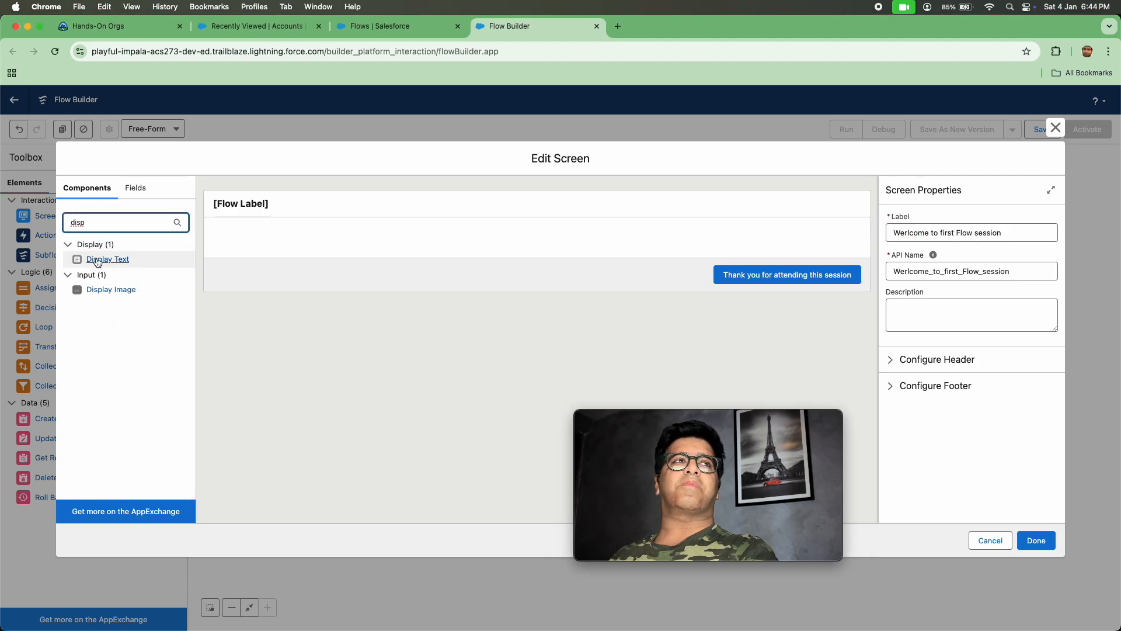
left_click_drag(98, 261, 251, 239)
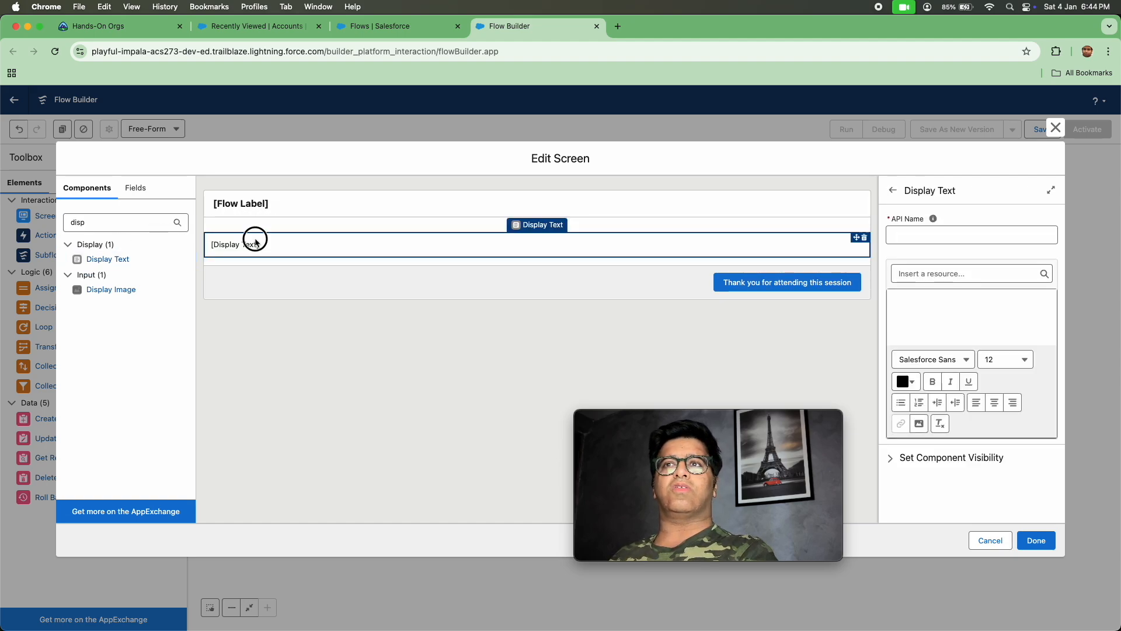
Set the Display Text component's API name to "Namers"
left_click(941, 233)
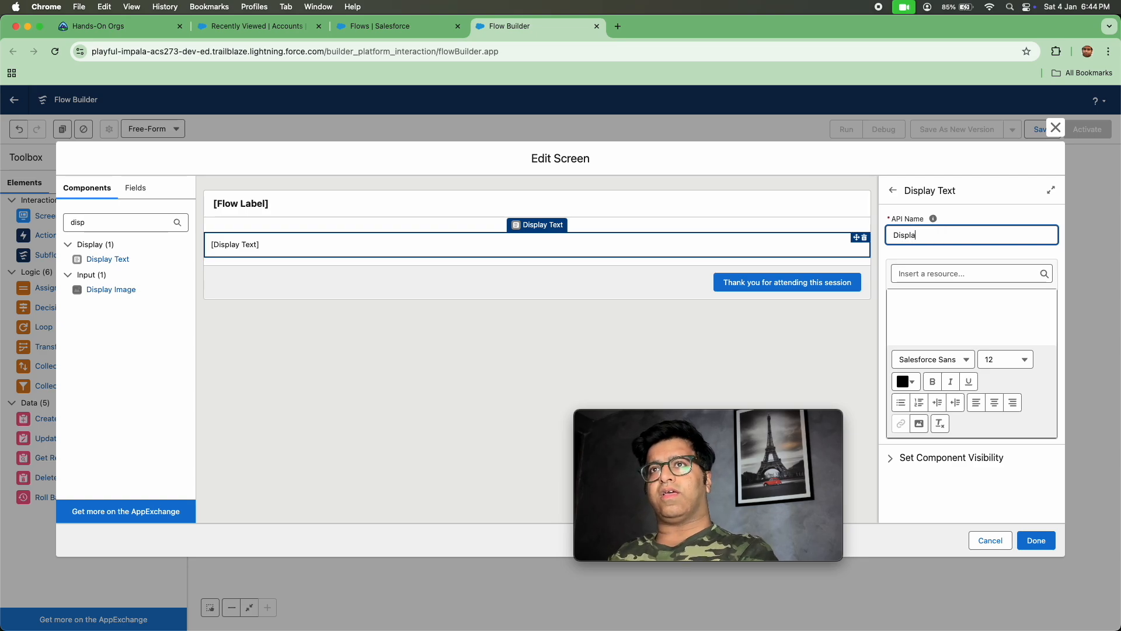
type("Display n")
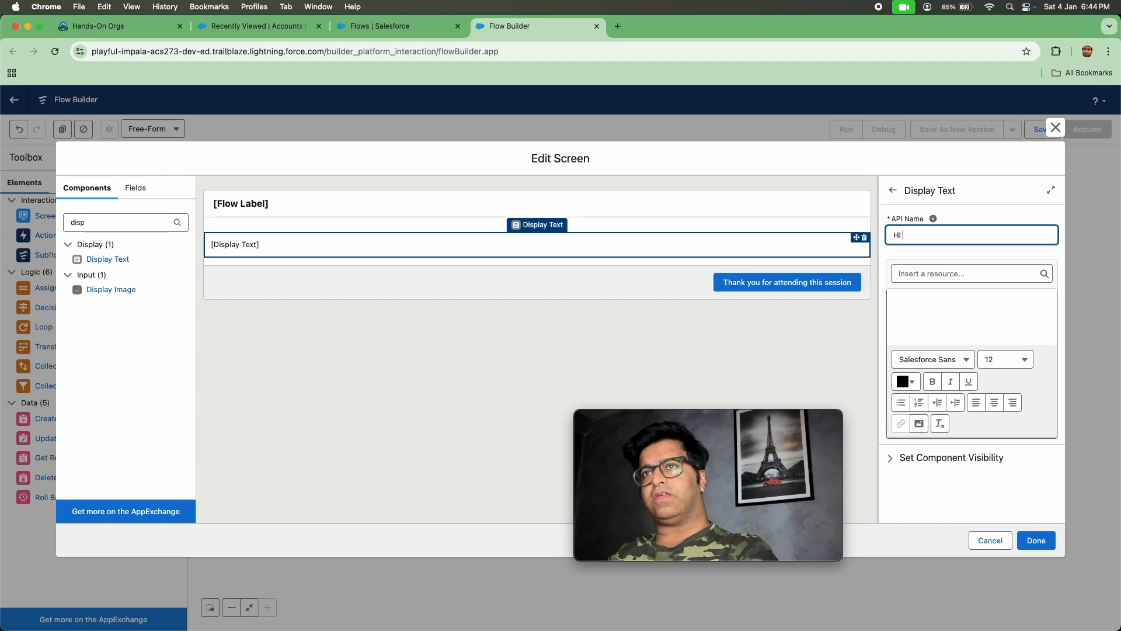
left_click(960, 311)
left_click(933, 243)
key("BackSpace")
key("BackSpace")
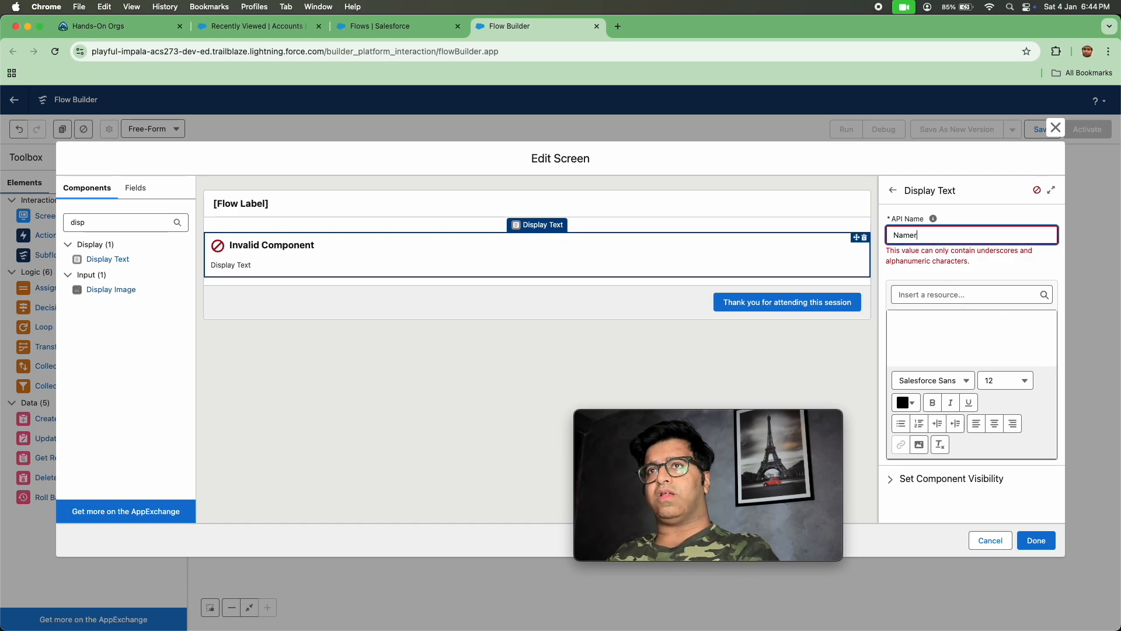
Start the component's display text with the greeting "Hey" followed by a space
left_click(934, 327)
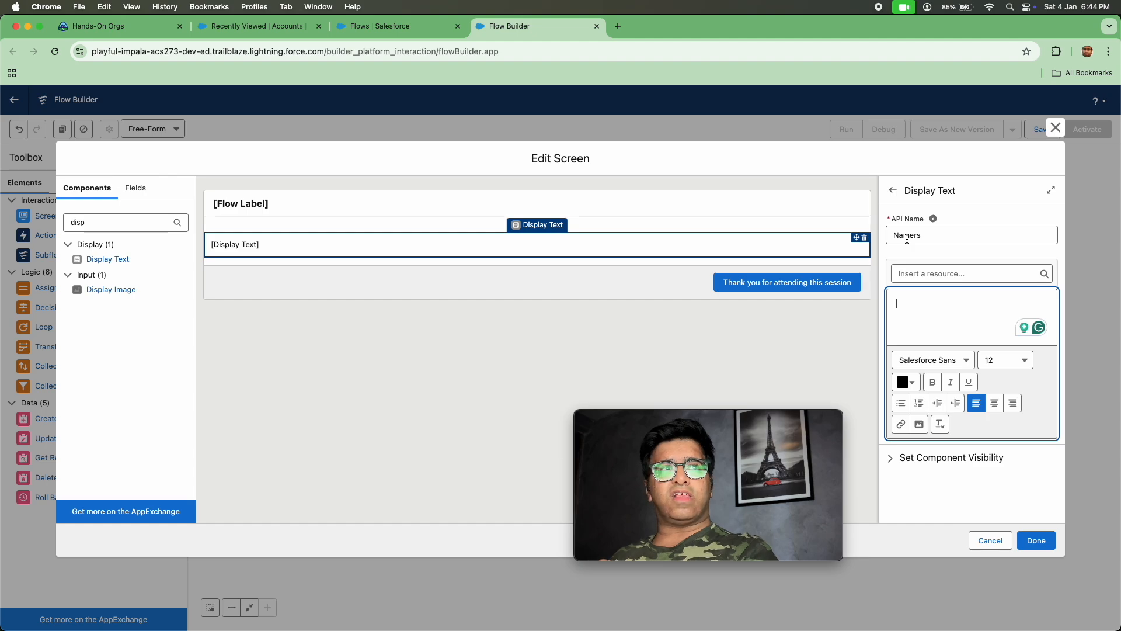
type("Hi")
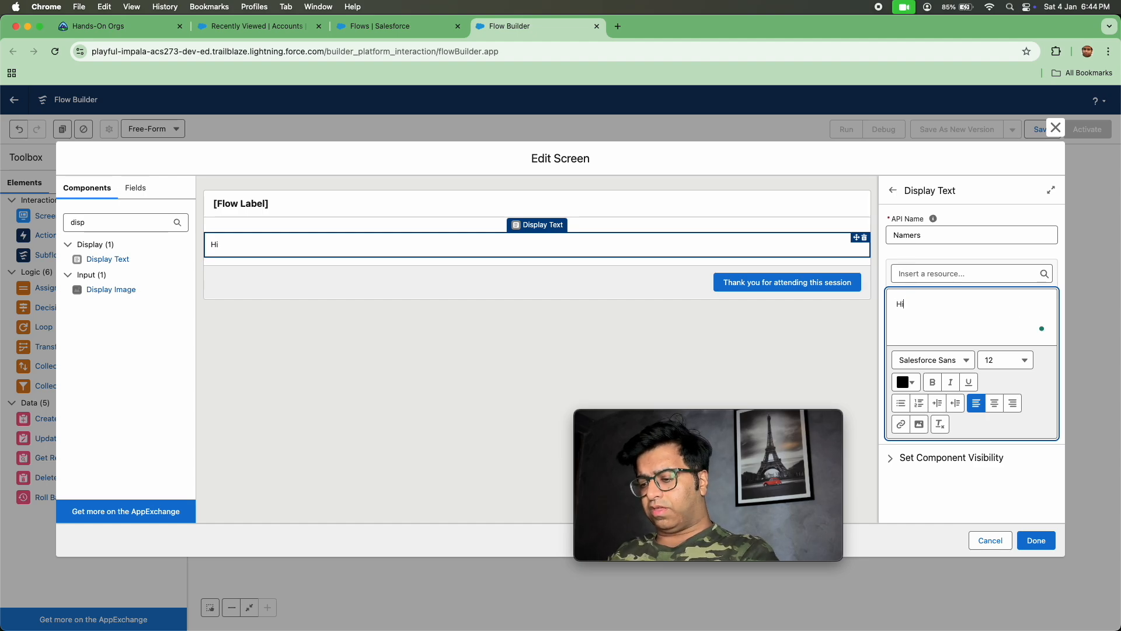
type("y Wer")
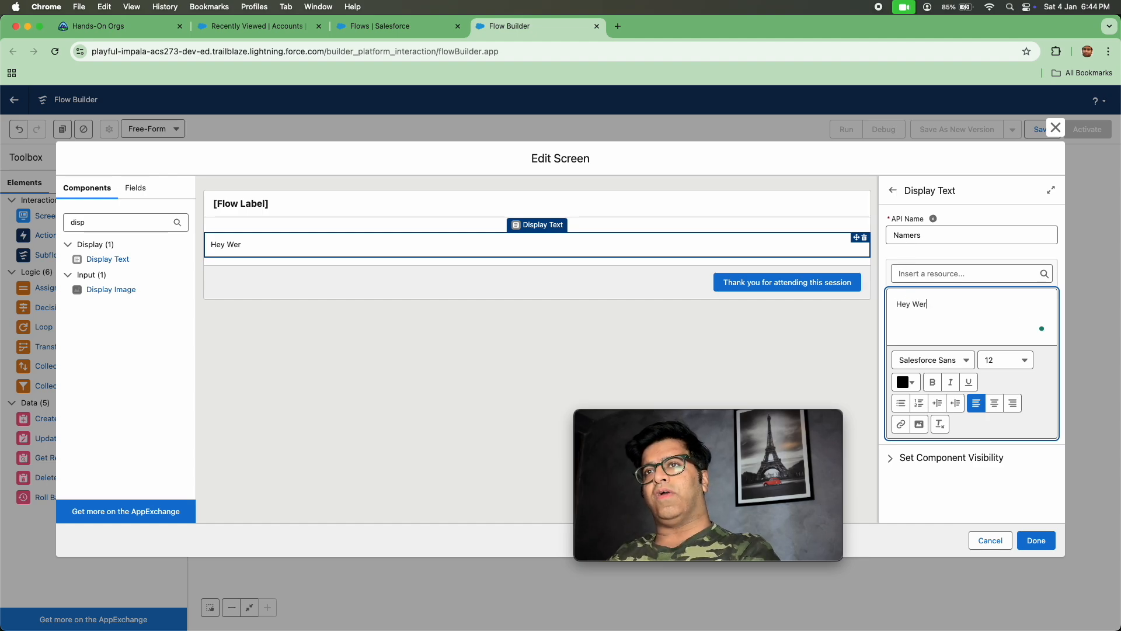
key("BackSpace")
key("BackSpace")
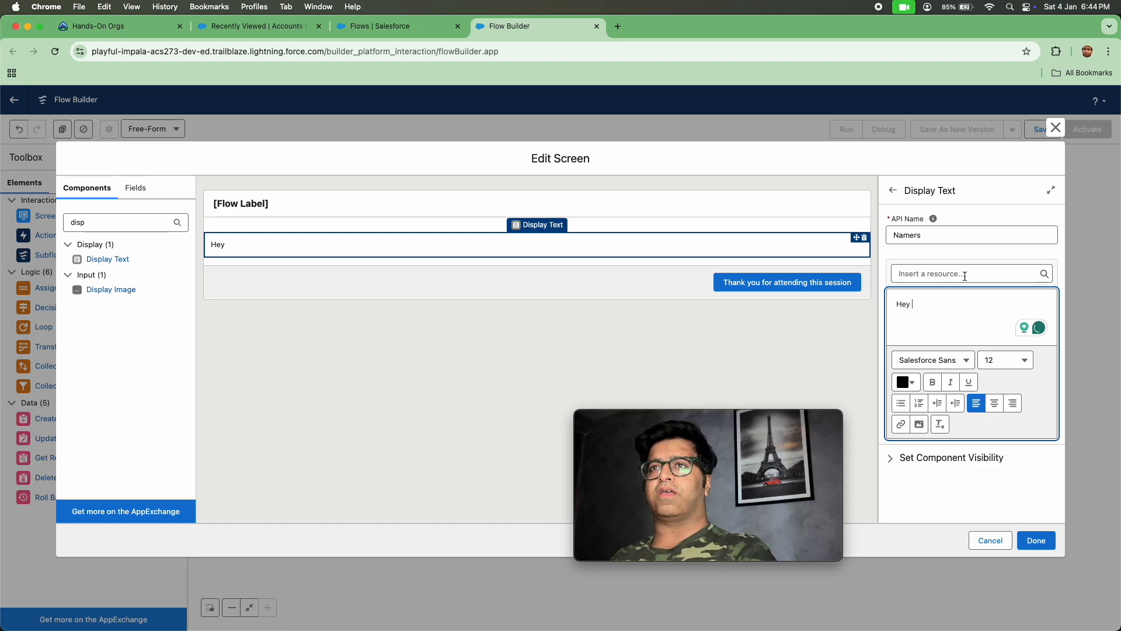
Insert the running user's first name, {!$User.FirstName}, after "Hey" in the display text
left_click(962, 275)
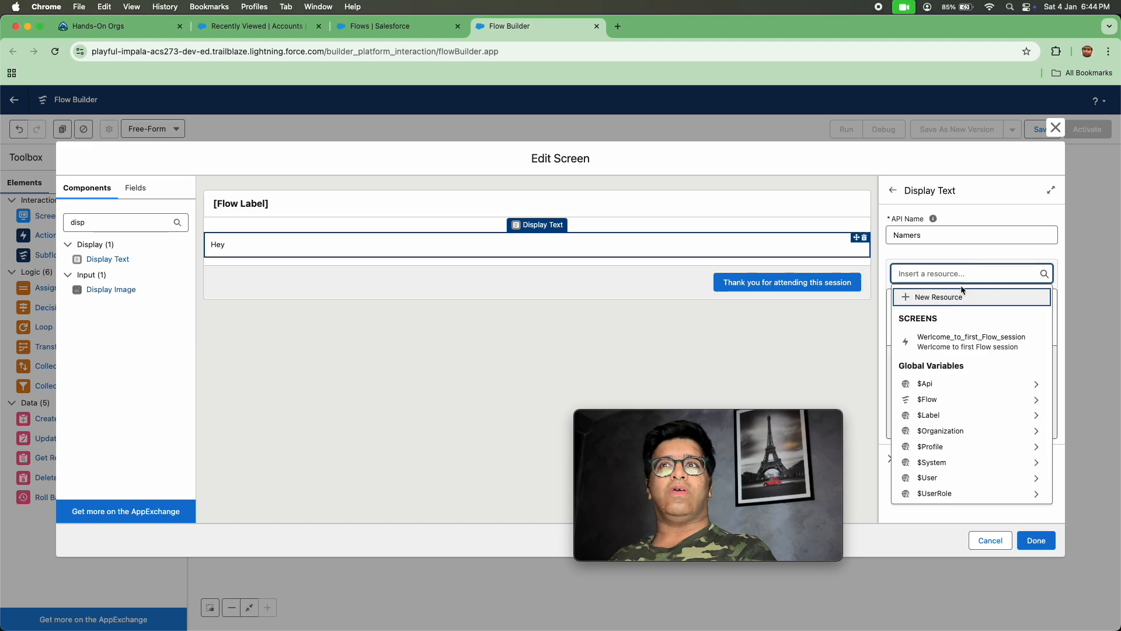
left_click(972, 479)
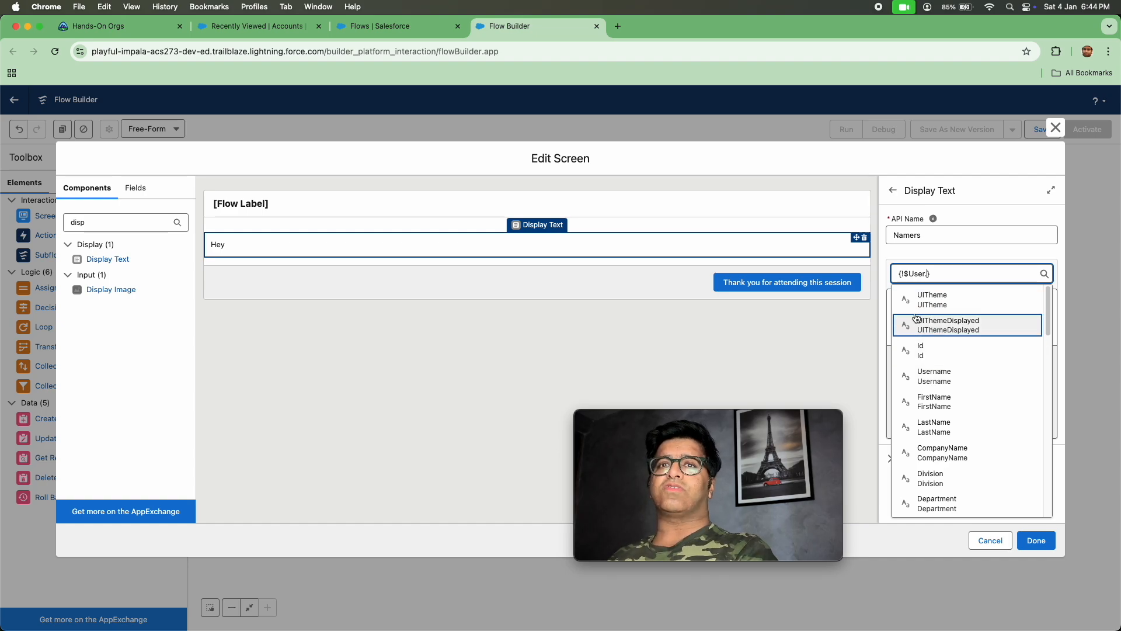
scroll(944, 438, "down", 3)
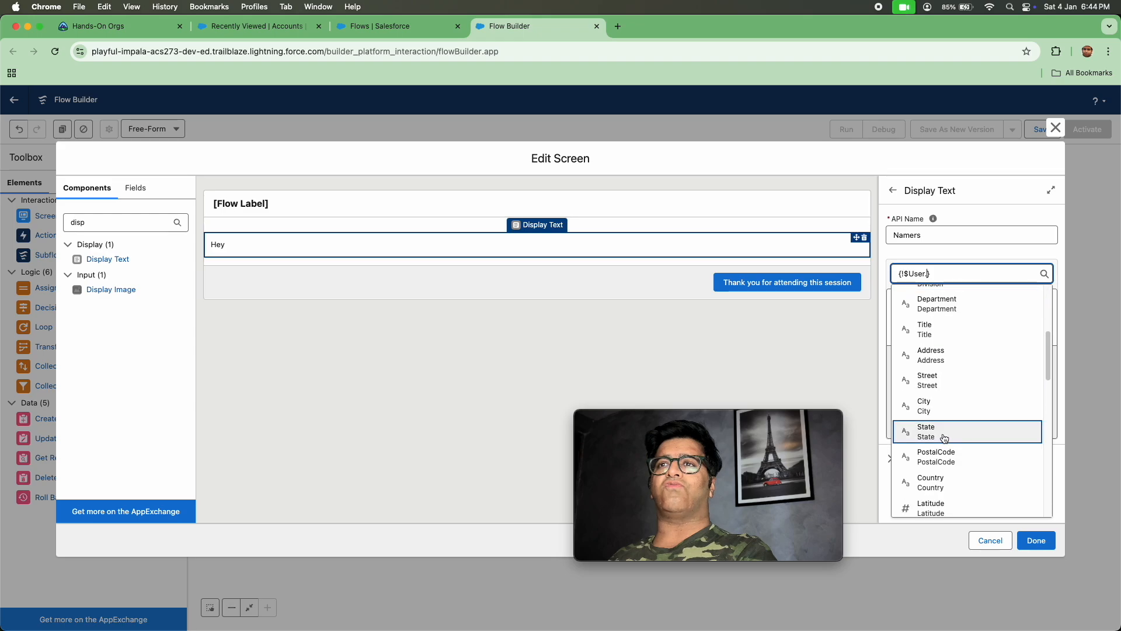
scroll(944, 432, "down", 10)
scroll(944, 419, "up", 12)
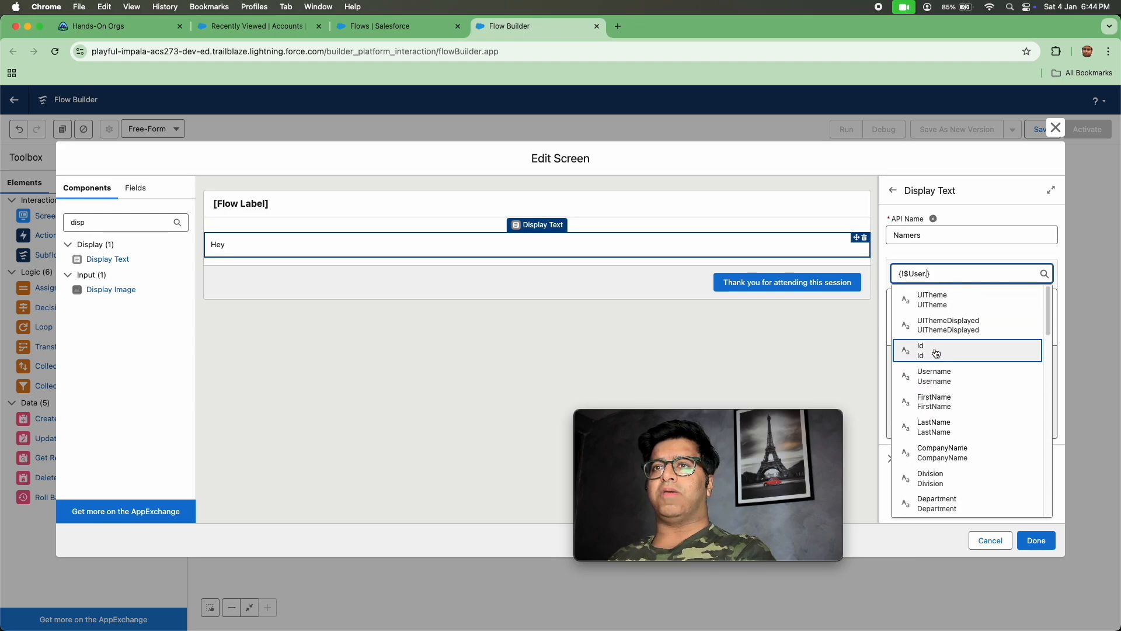
type("fu")
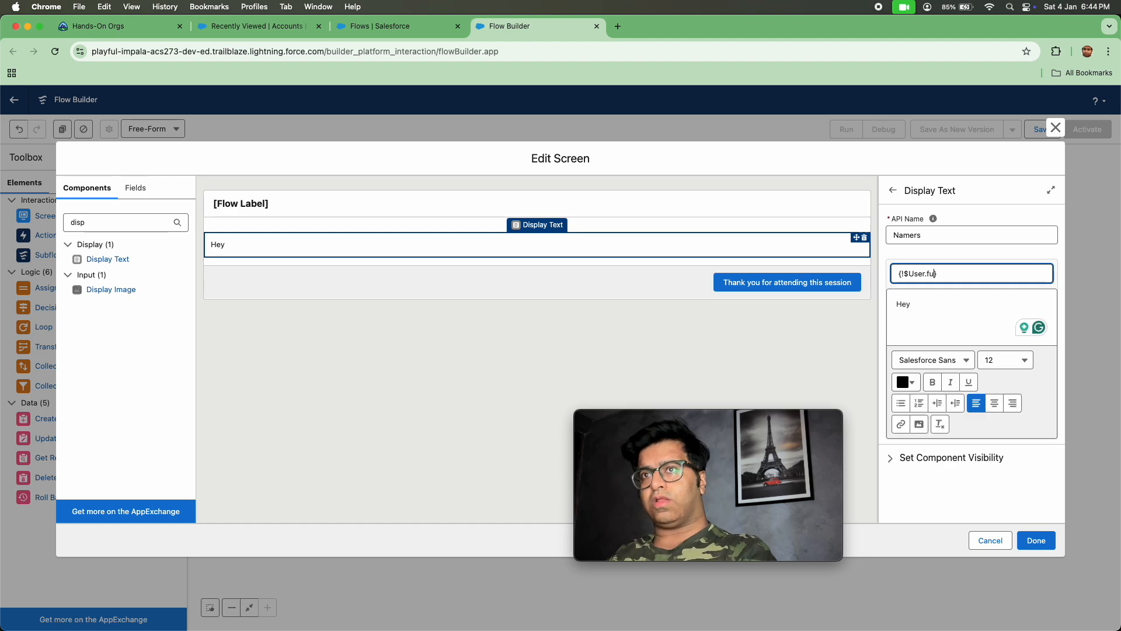
key("BackSpace")
key("BackSpace")
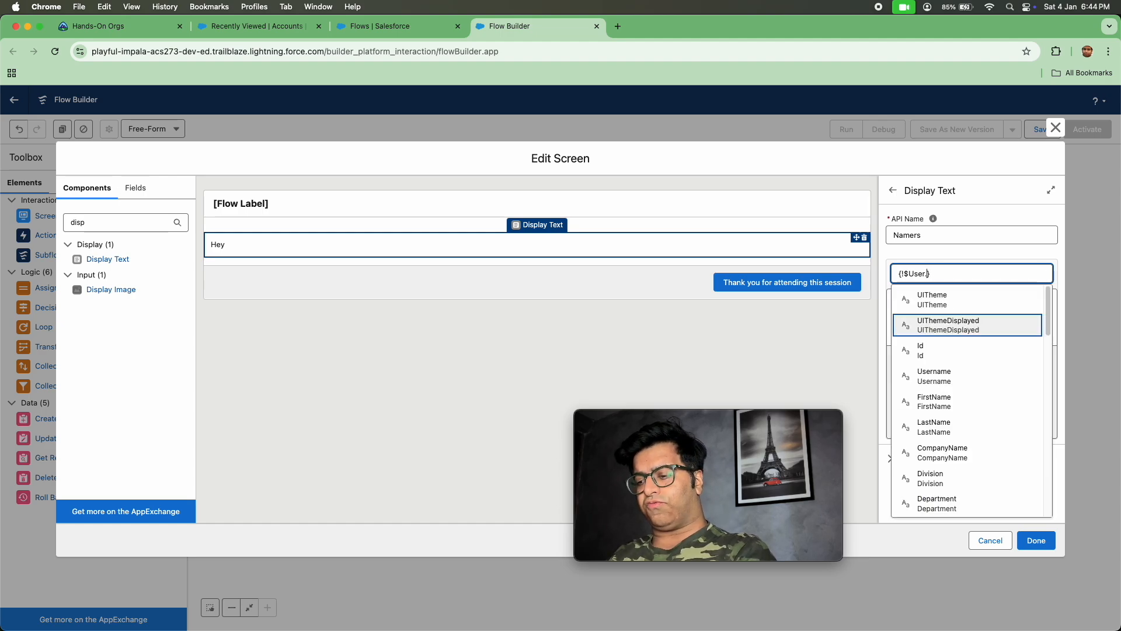
type("fir")
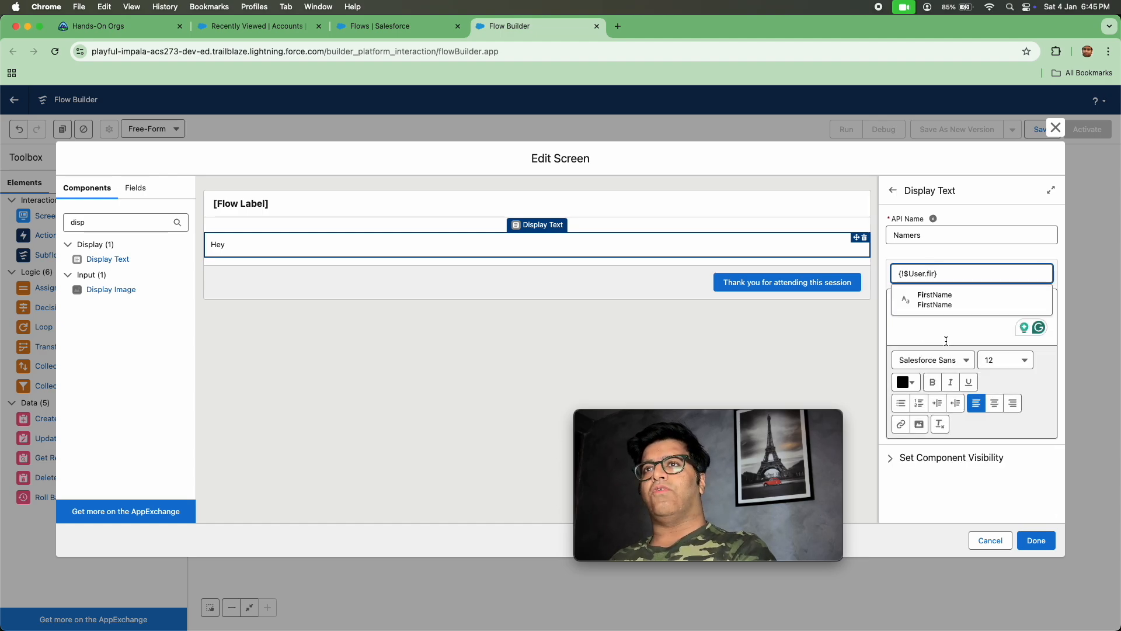
left_click(934, 299)
left_click_drag(376, 242, 593, 249)
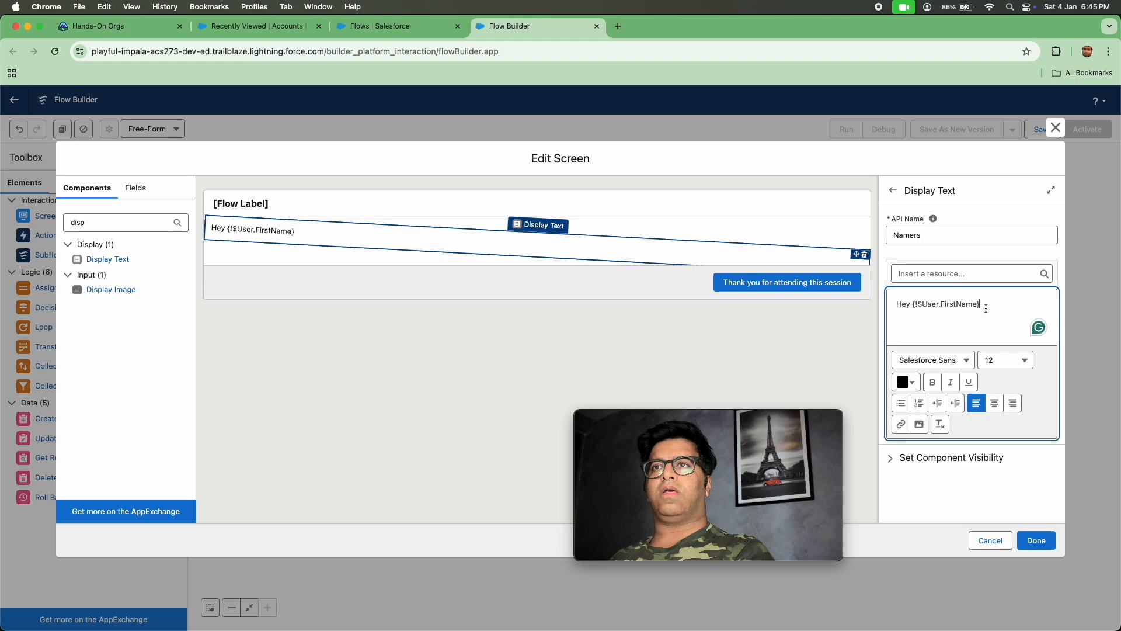
Add the {!$User.LastName} resource after the first name in the display text, separated by a space
left_click(997, 304)
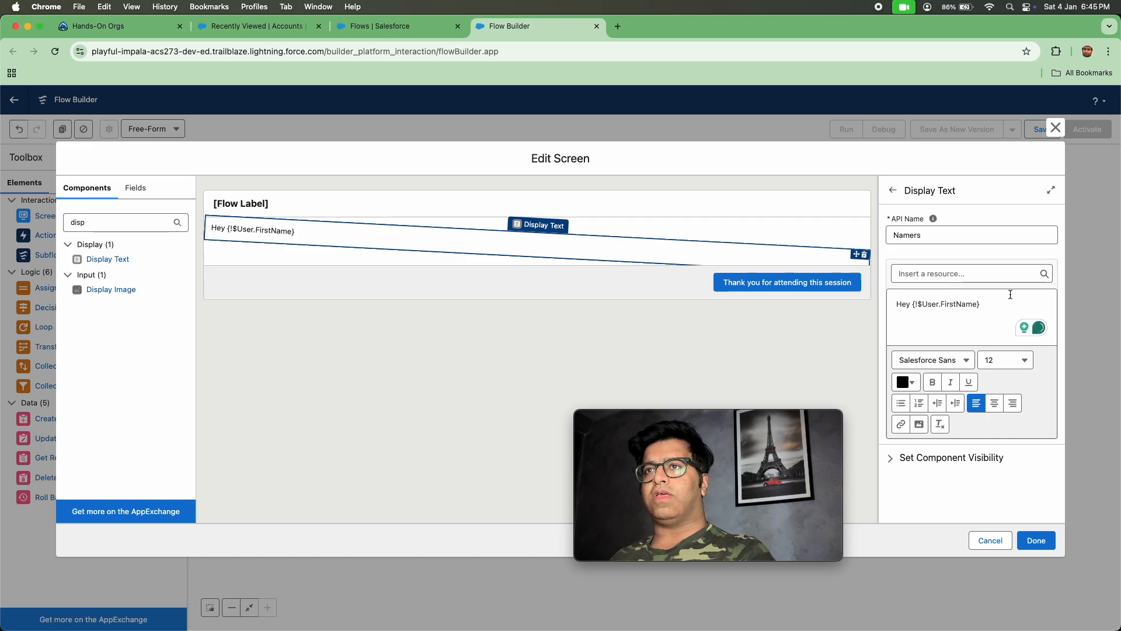
left_click(983, 274)
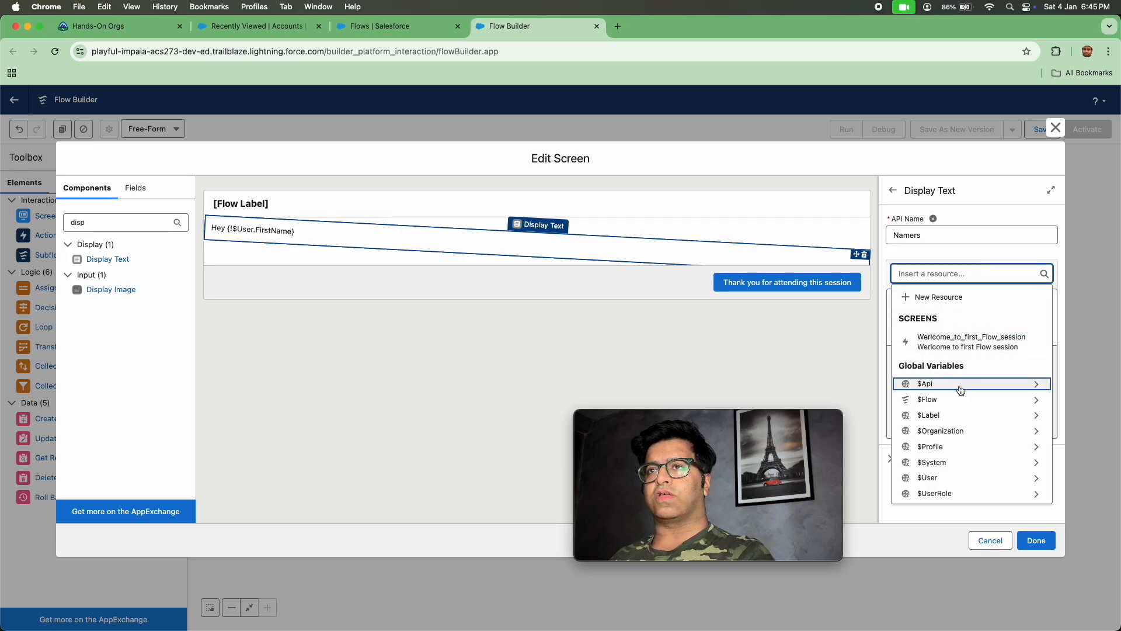
left_click(957, 478)
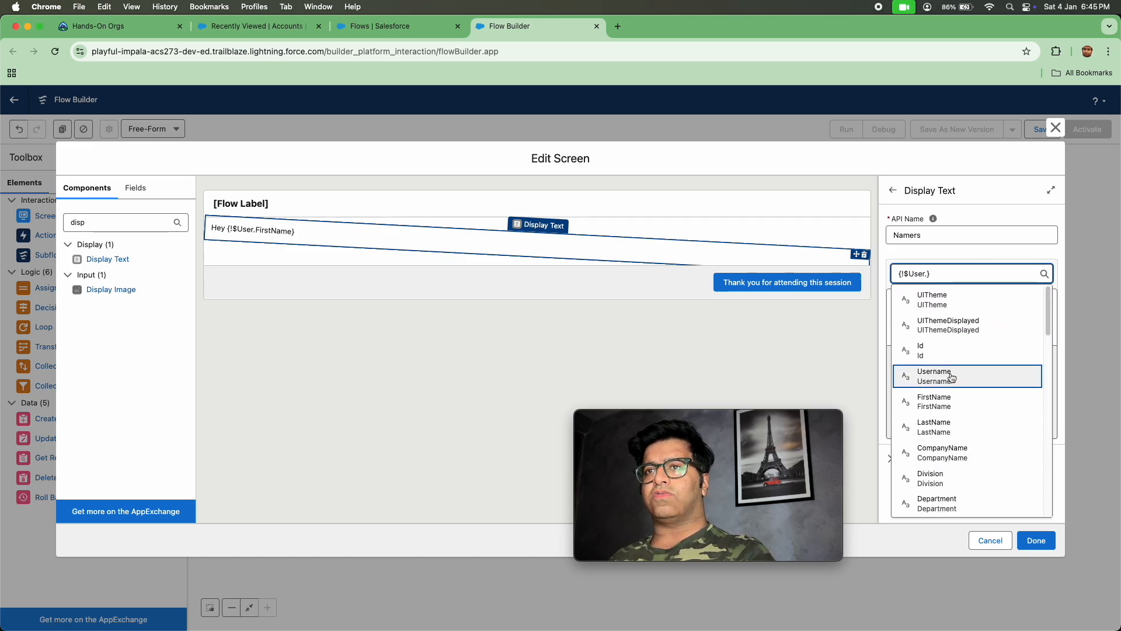
left_click(946, 428)
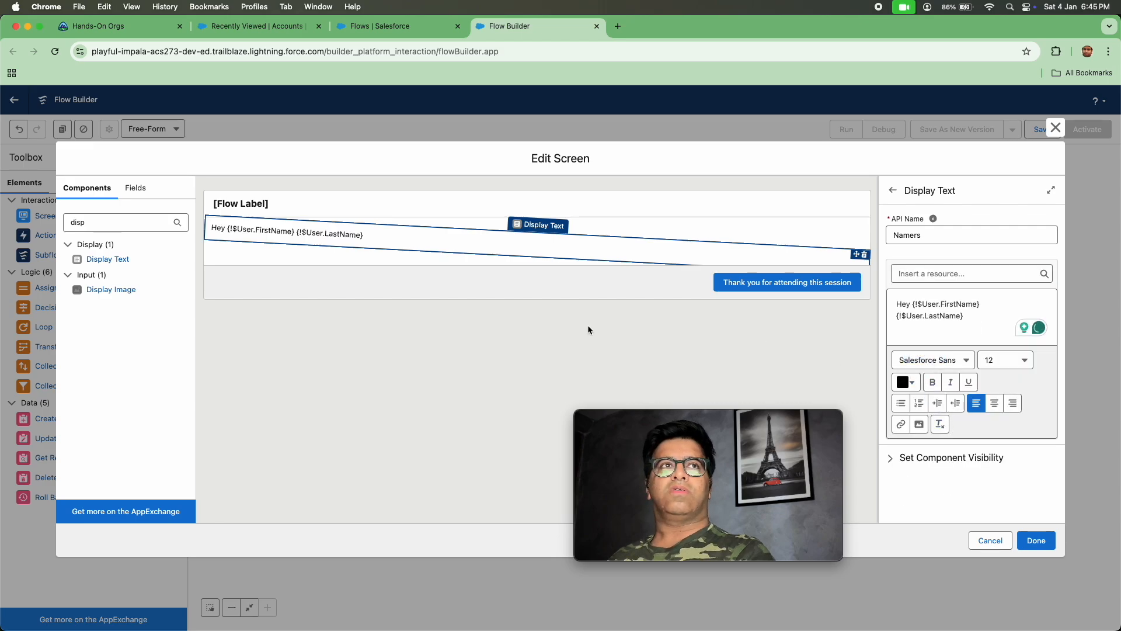
Add two line breaks after the last-name resource in the display text
left_click(987, 315)
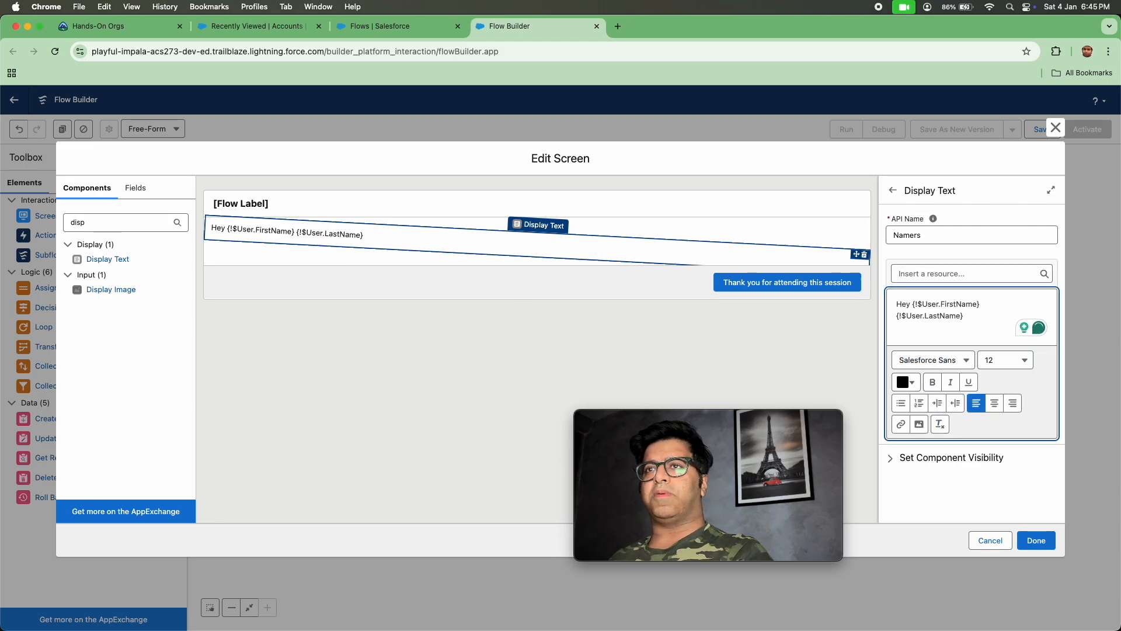
key("Return")
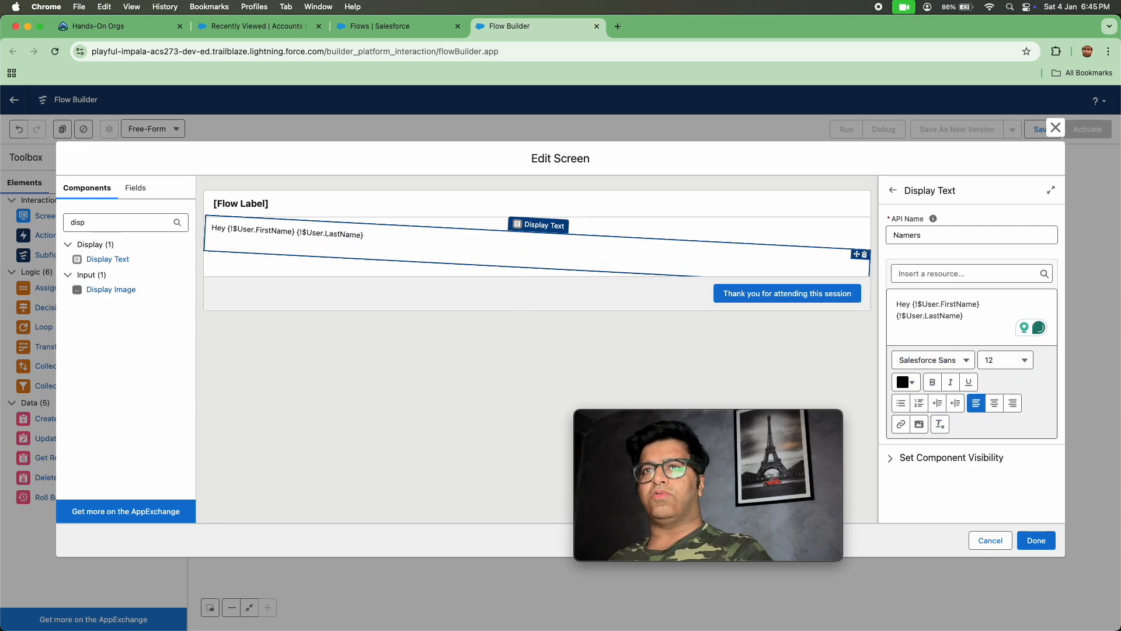
left_click(614, 229)
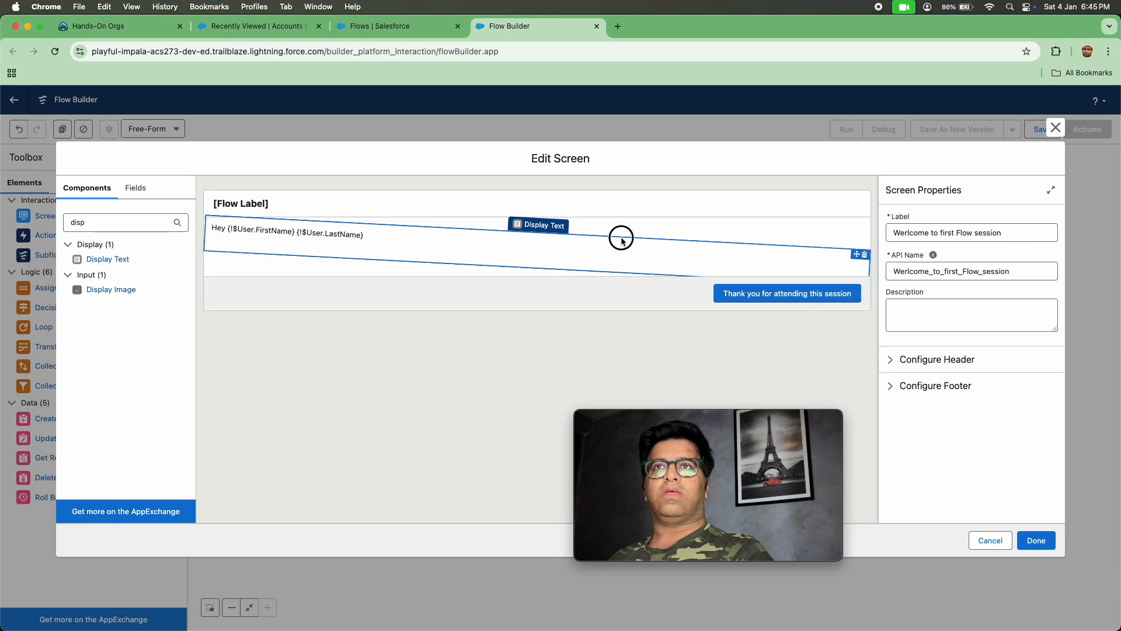
left_click_drag(616, 225, 555, 232)
left_click(977, 318)
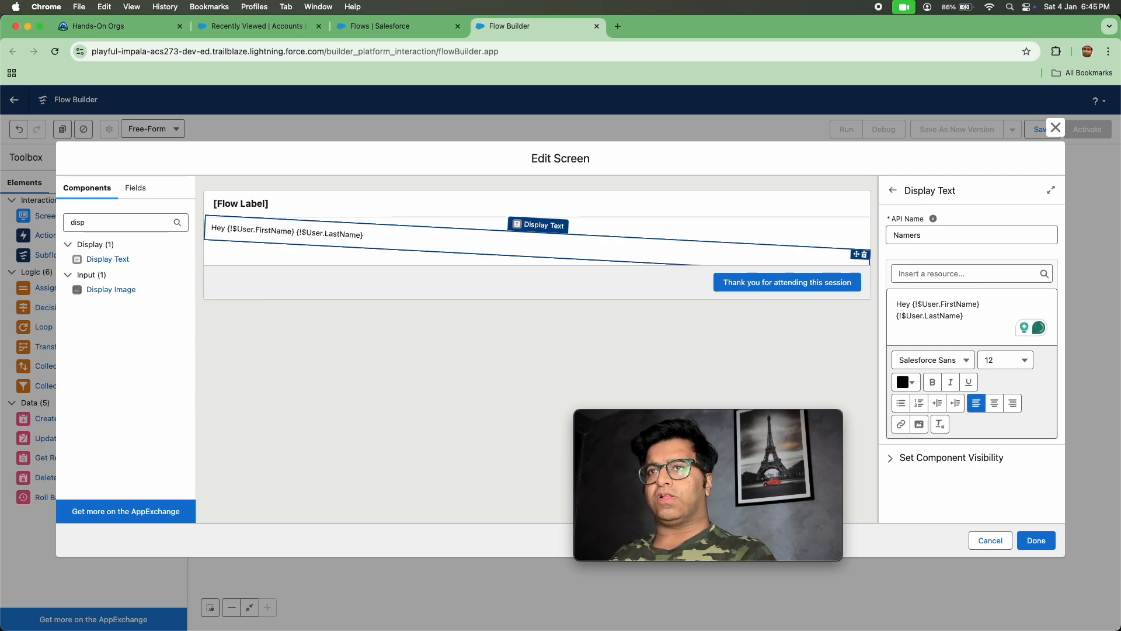
left_click(962, 338)
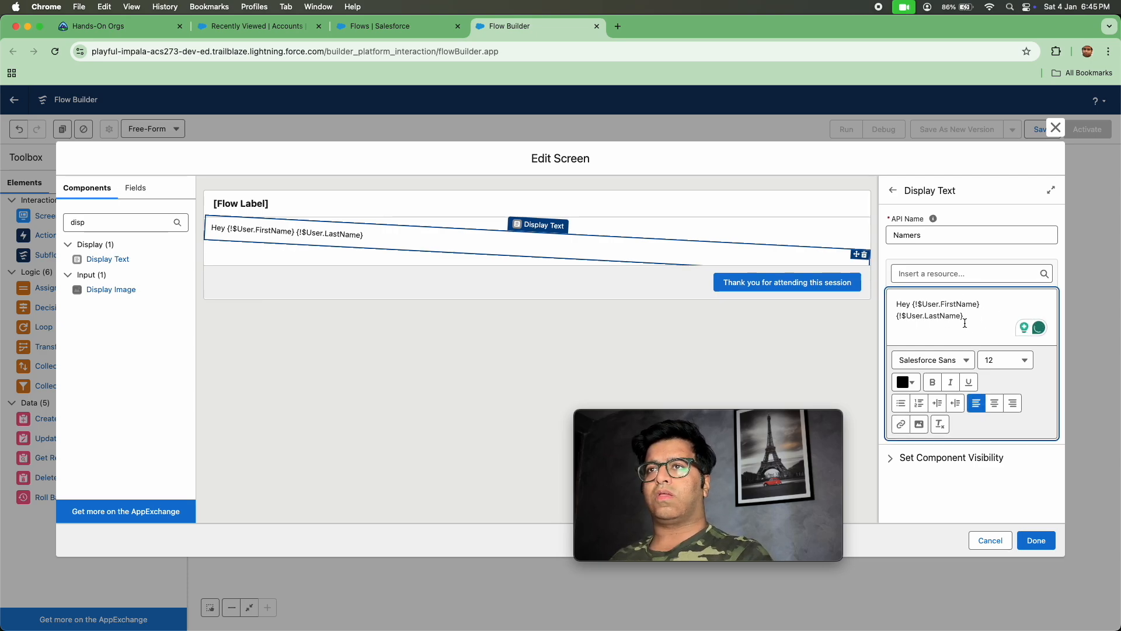
key("Return")
left_click(939, 337)
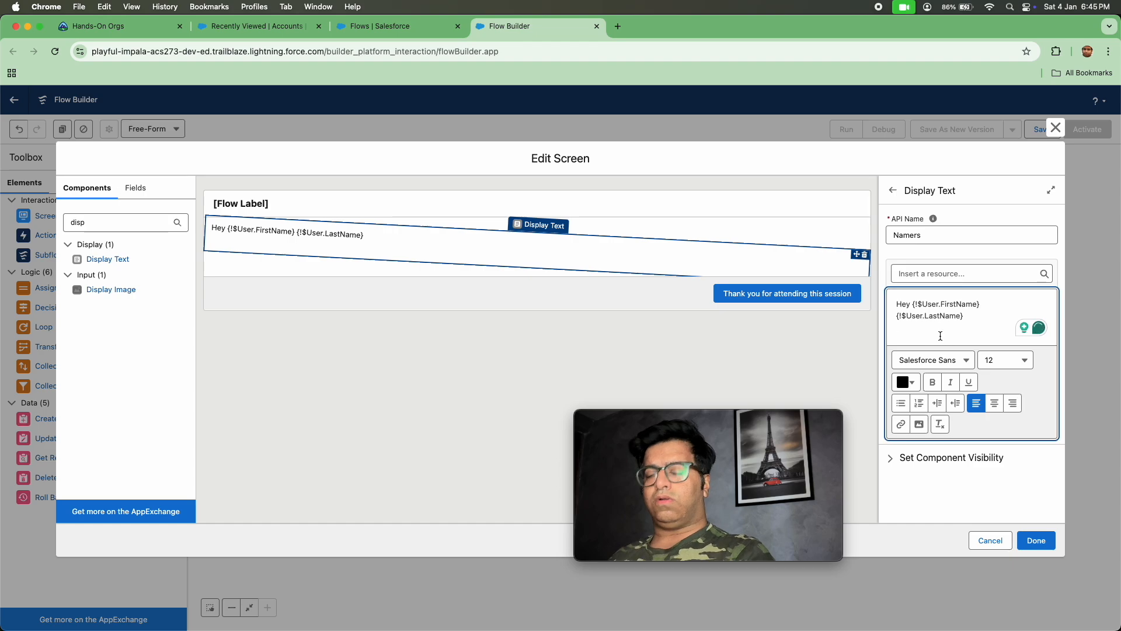
key("Return")
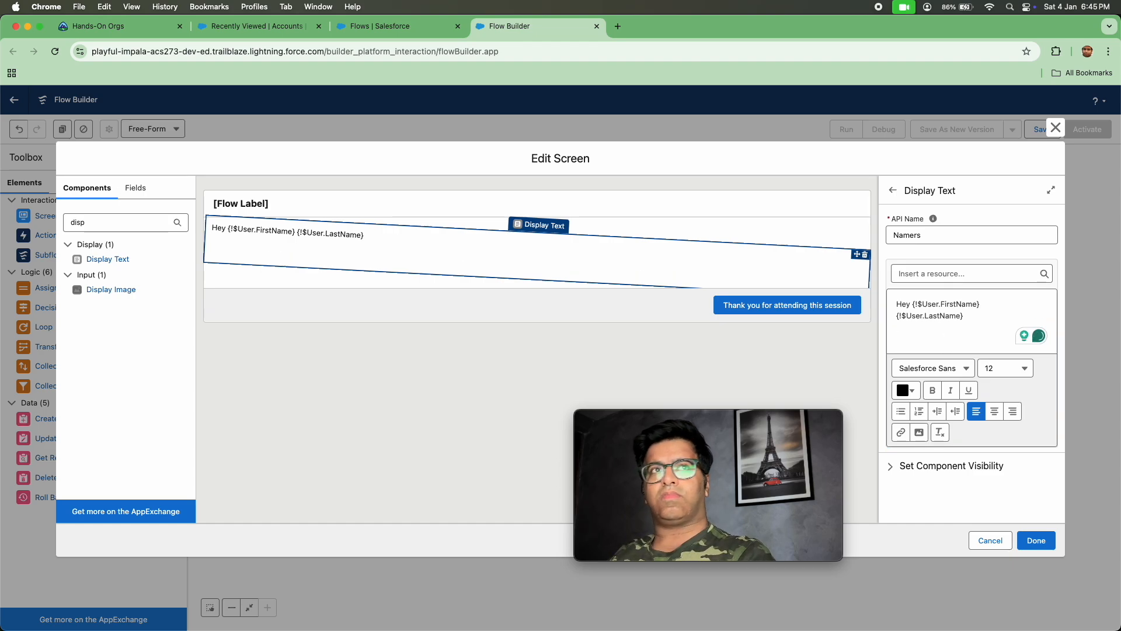
left_click(933, 342)
type("w")
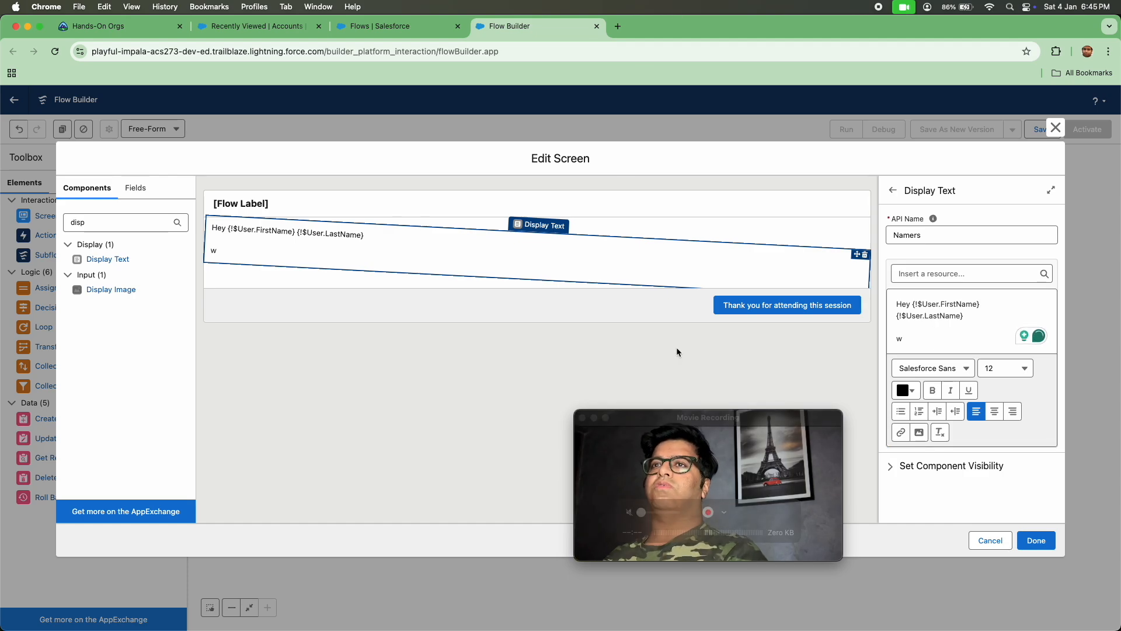
left_click(910, 338)
key("BackSpace")
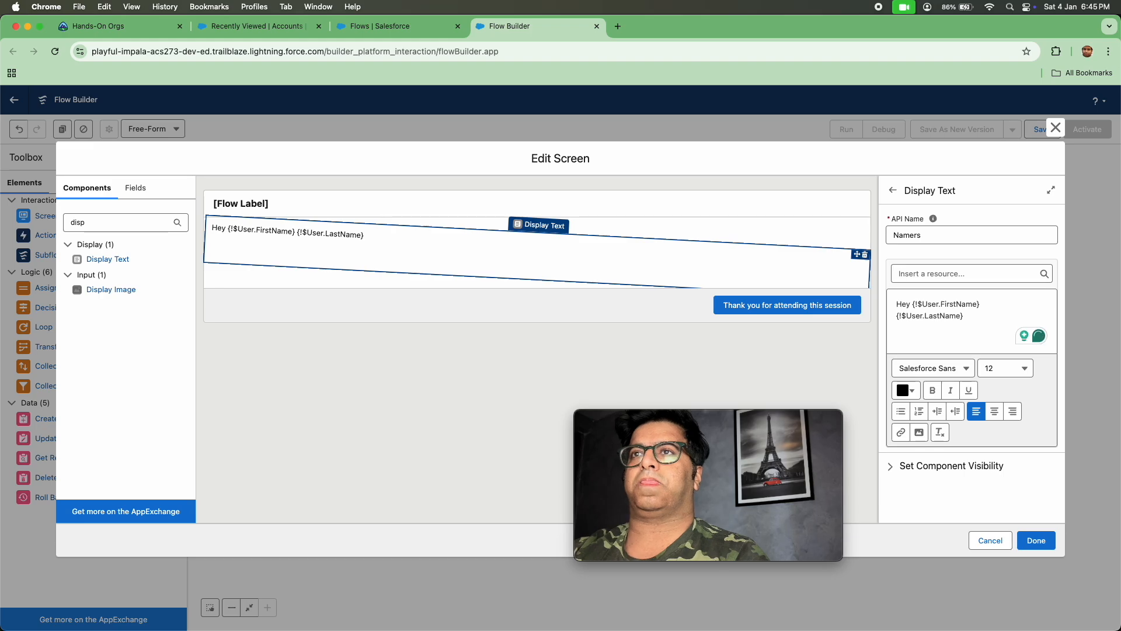
Begin the message line below the greeting with "We", leaving an empty line between them
left_click(904, 334)
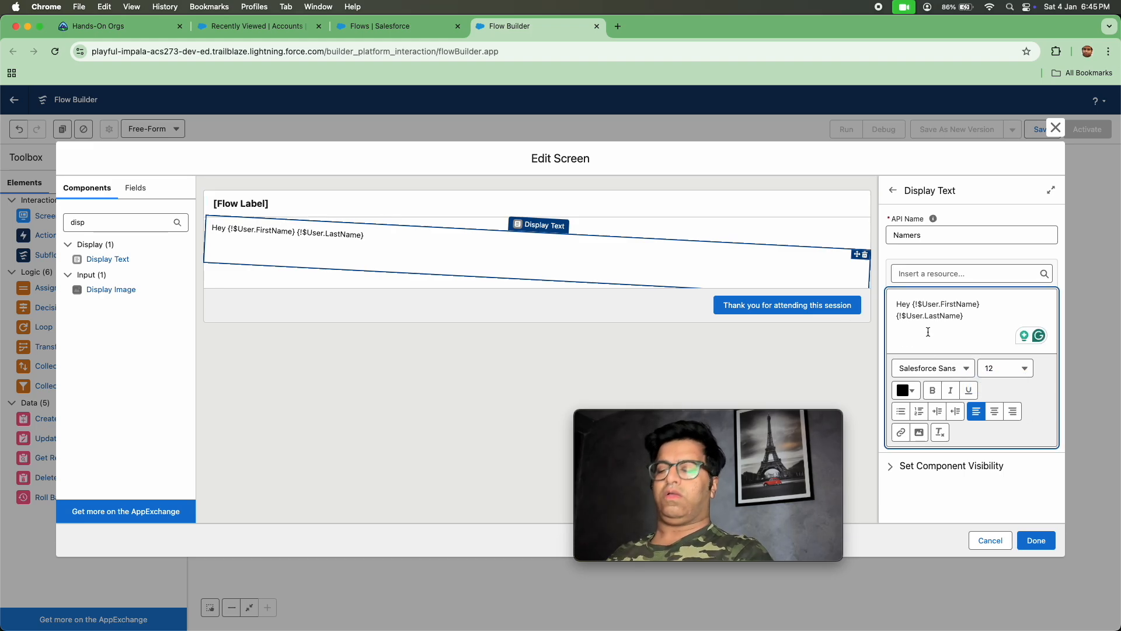
type("W")
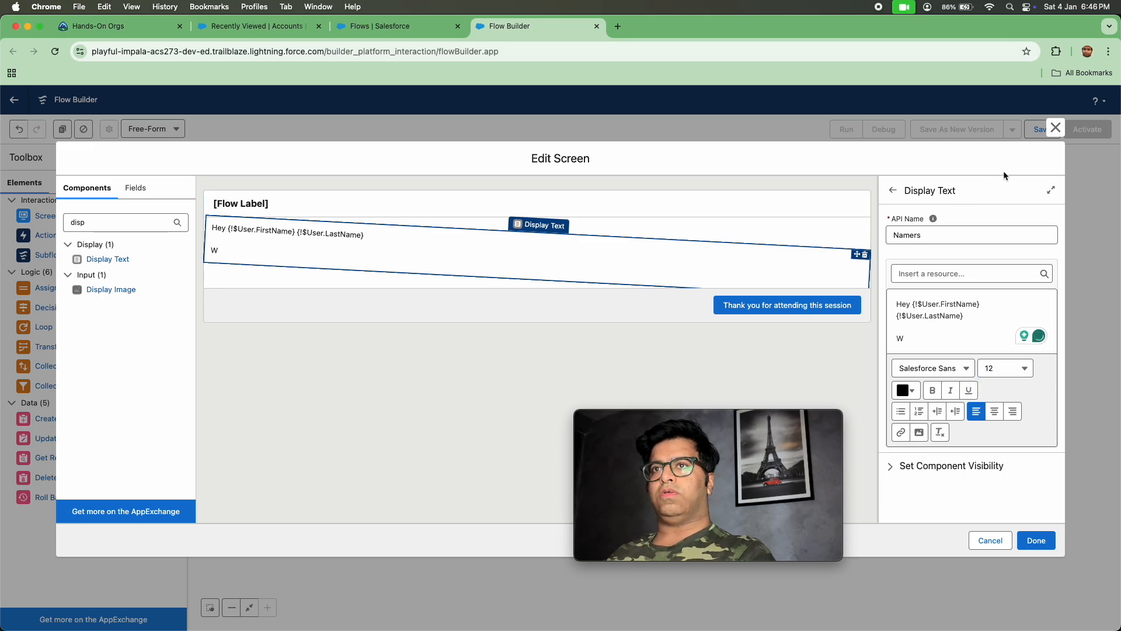
type("e")
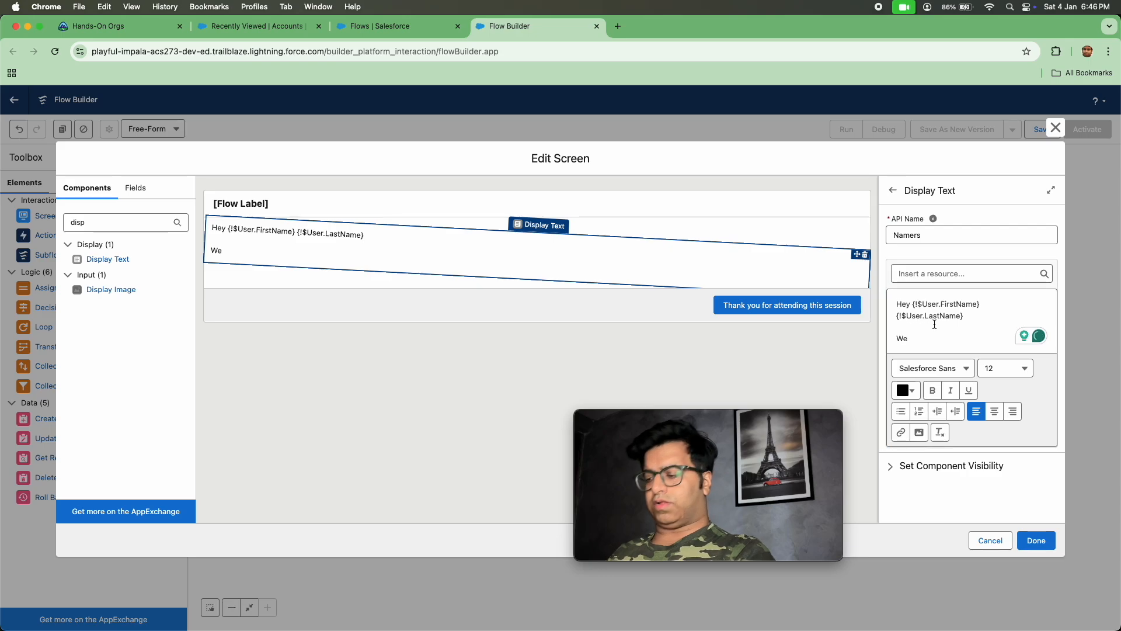
type("c")
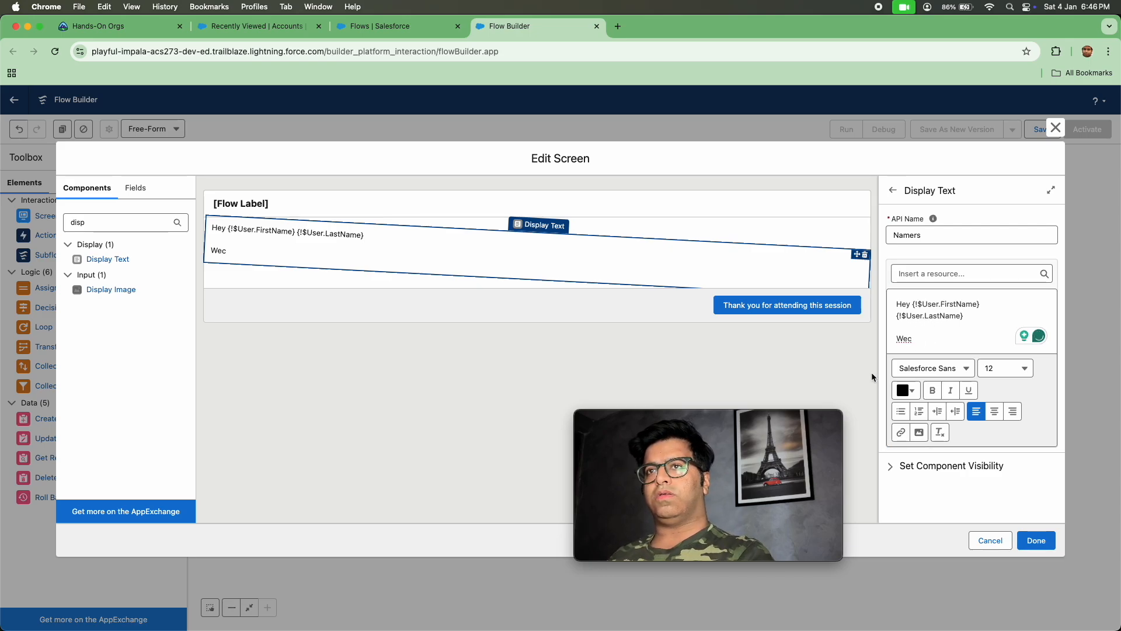
left_click(918, 338)
key("BackSpace")
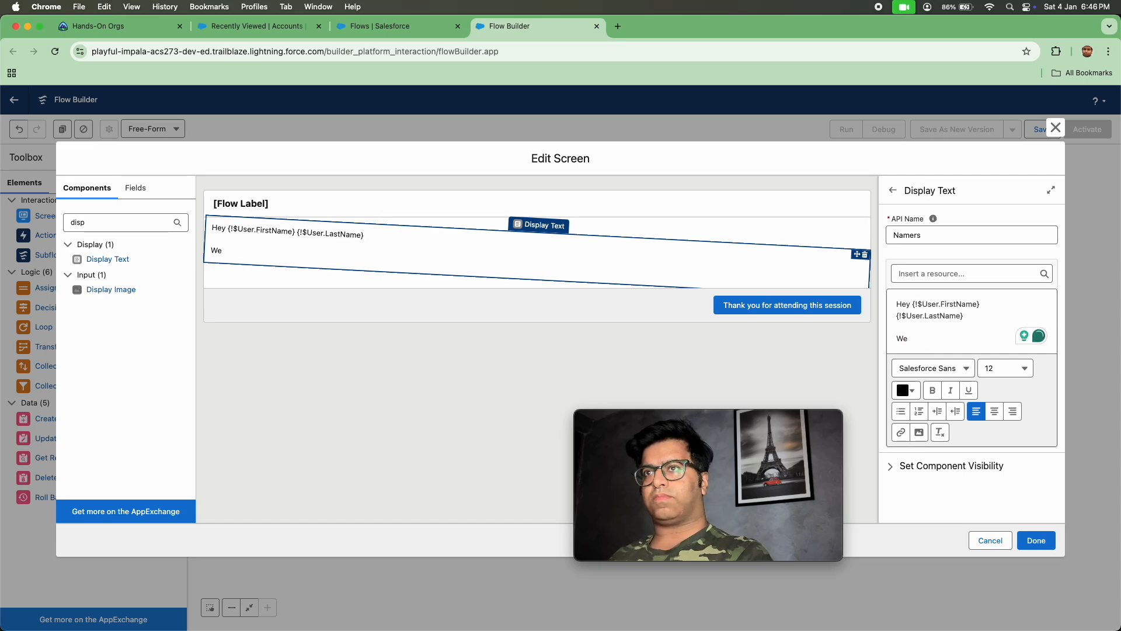
right_click(167, 423)
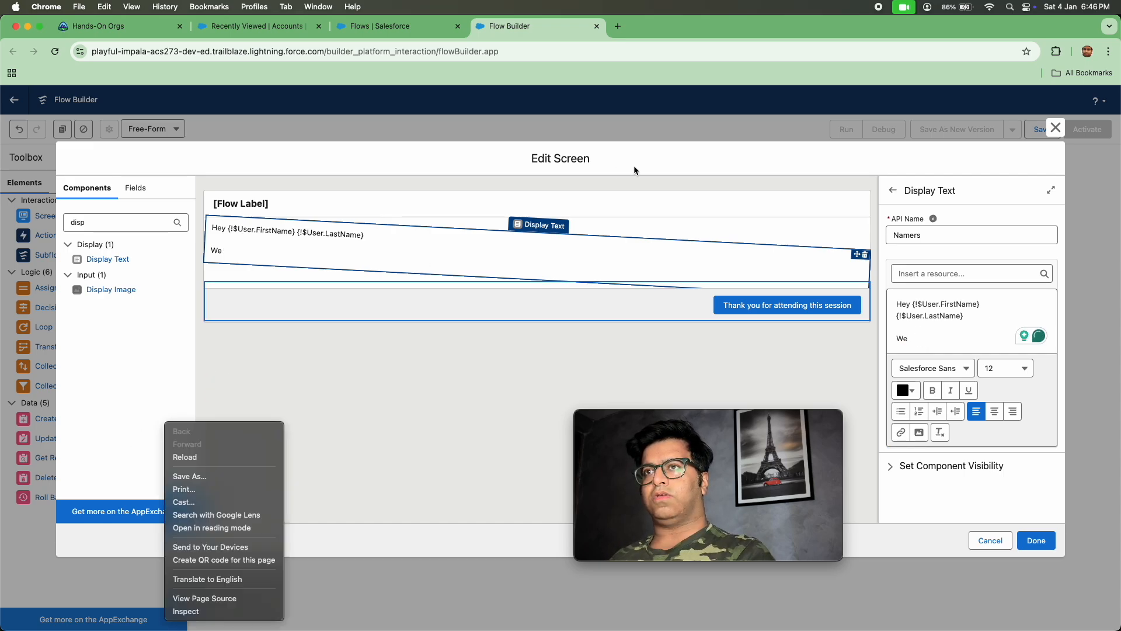
left_click(1013, 343)
left_click(1023, 337)
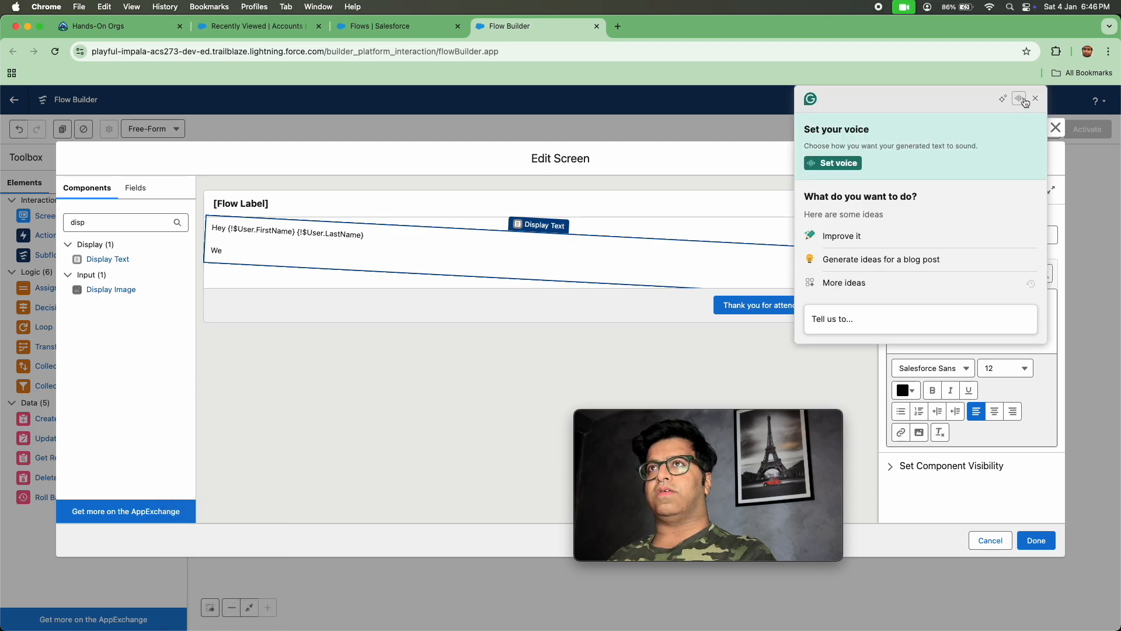
Close the writing-assistant suggestions and continue the message line of the display text as "Wel"
left_click(1035, 98)
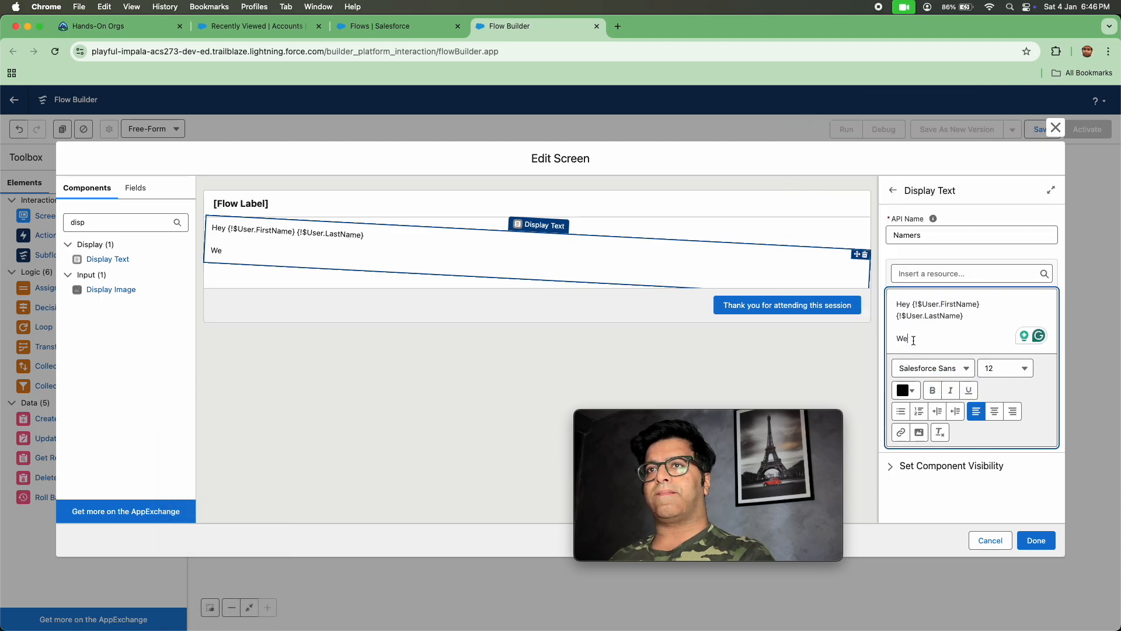
type("l")
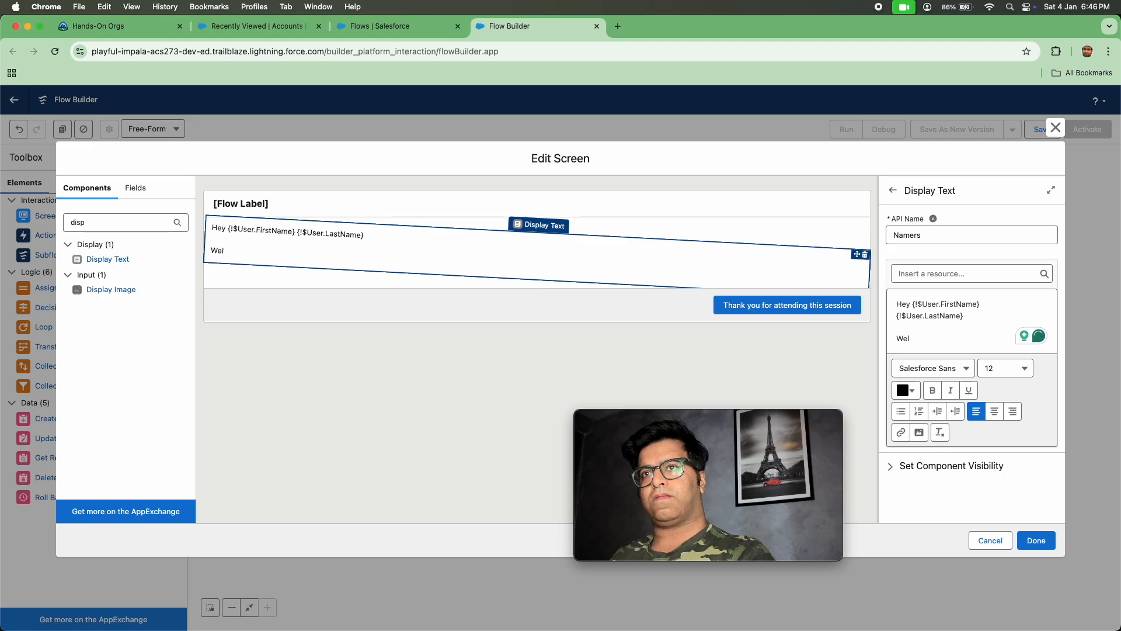
double_click(923, 340)
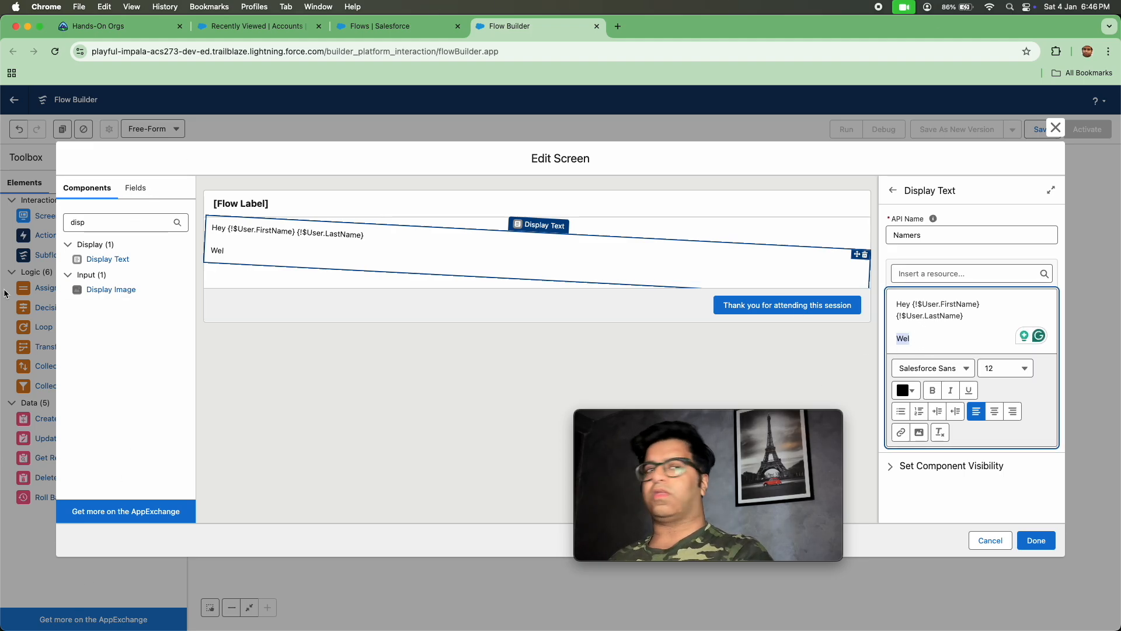
Begin the message "Welcome to salesforce" as draft text in the address bar of a new browser tab
left_click(616, 28)
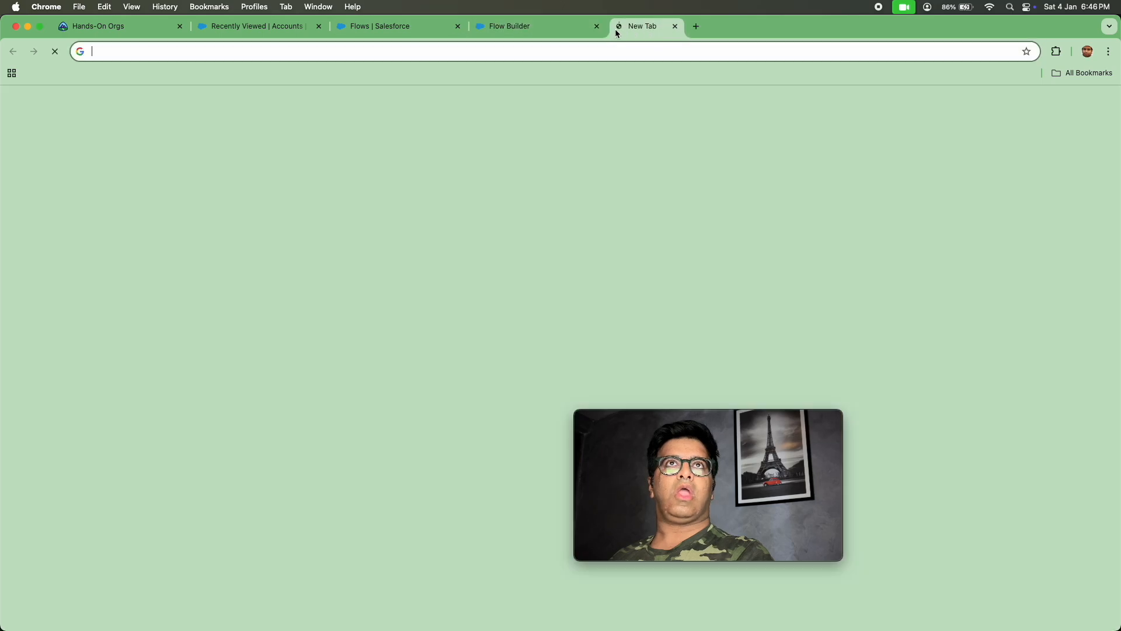
type("Wekco")
key("BackSpace")
key("BackSpace")
key("BackSpace")
key("BackSpace")
type("elco")
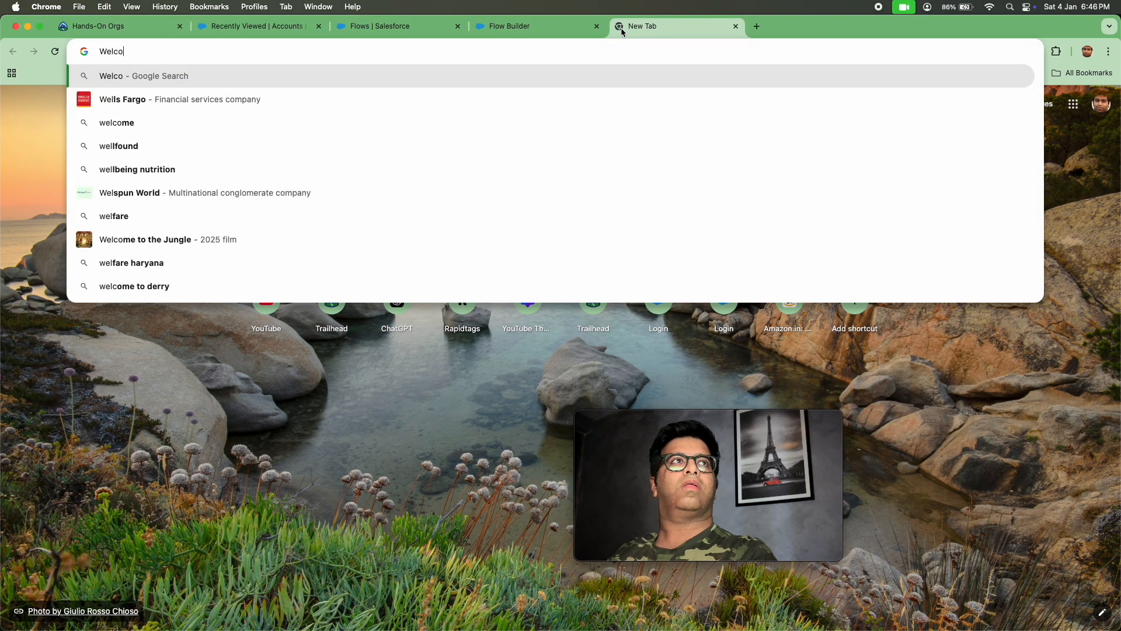
type("me to")
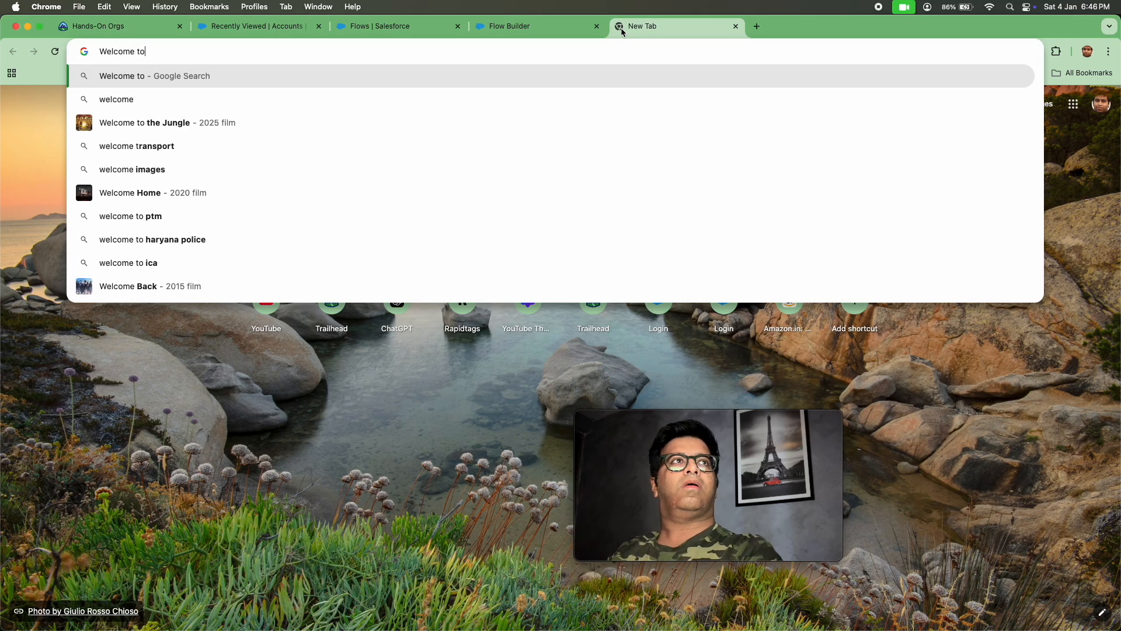
type(" salesforce")
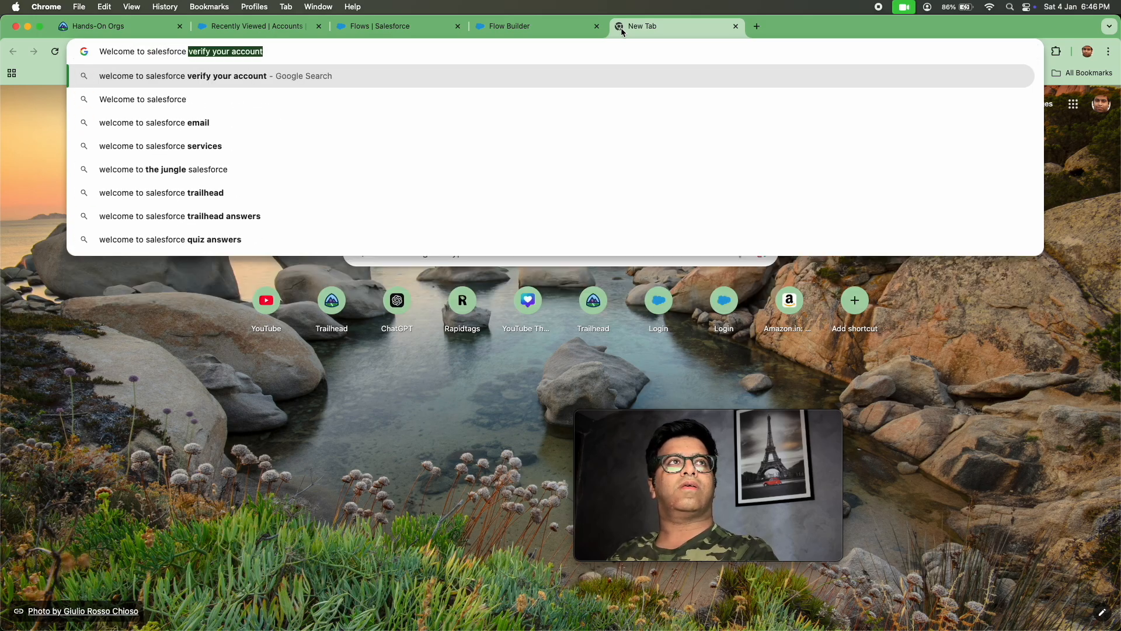
Complete the drafted message with "by", the host's surname and "first flow session", and copy the whole line
type(" by Sachdev")
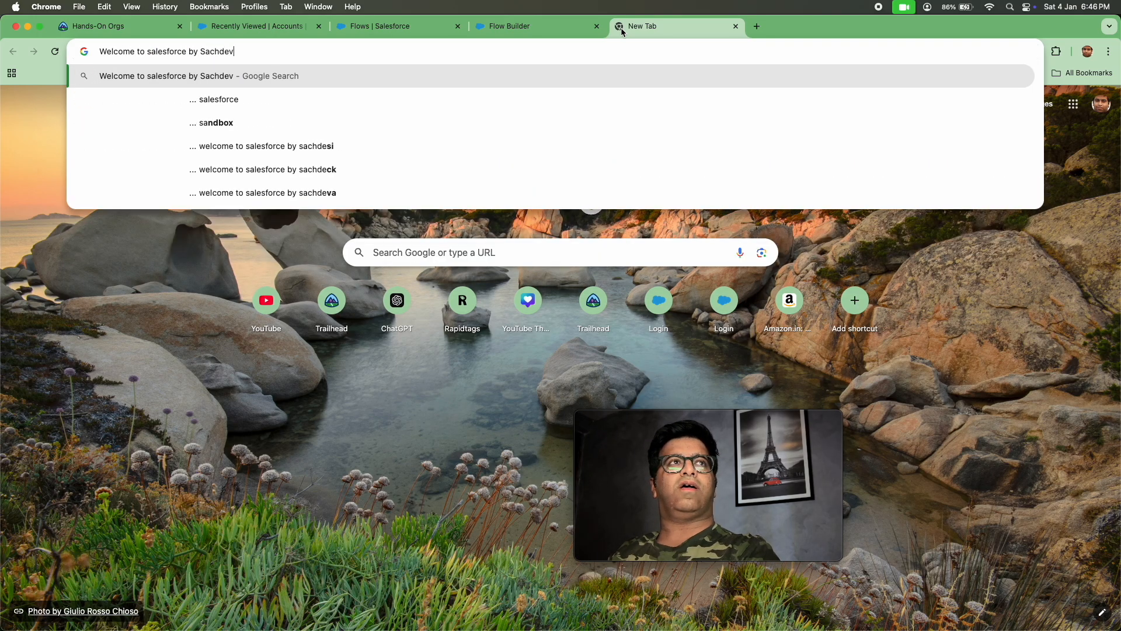
type("a fui")
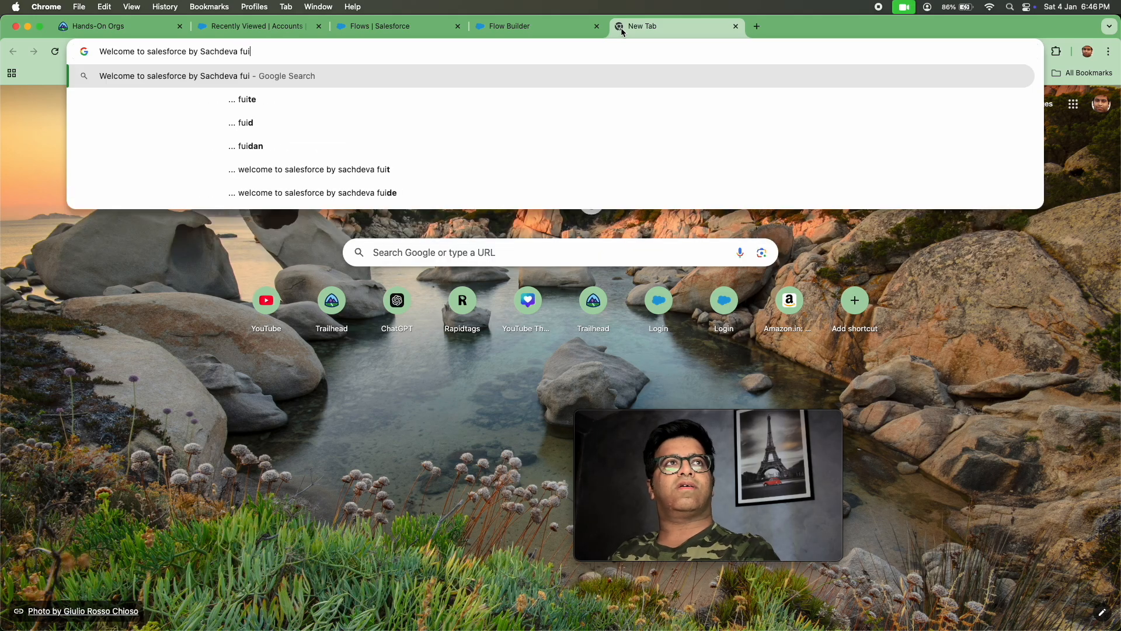
key("BackSpace")
key("BackSpace")
type("irst flko")
key("BackSpace")
key("BackSpace")
type("iw")
key("BackSpace")
key("BackSpace")
type("ow session")
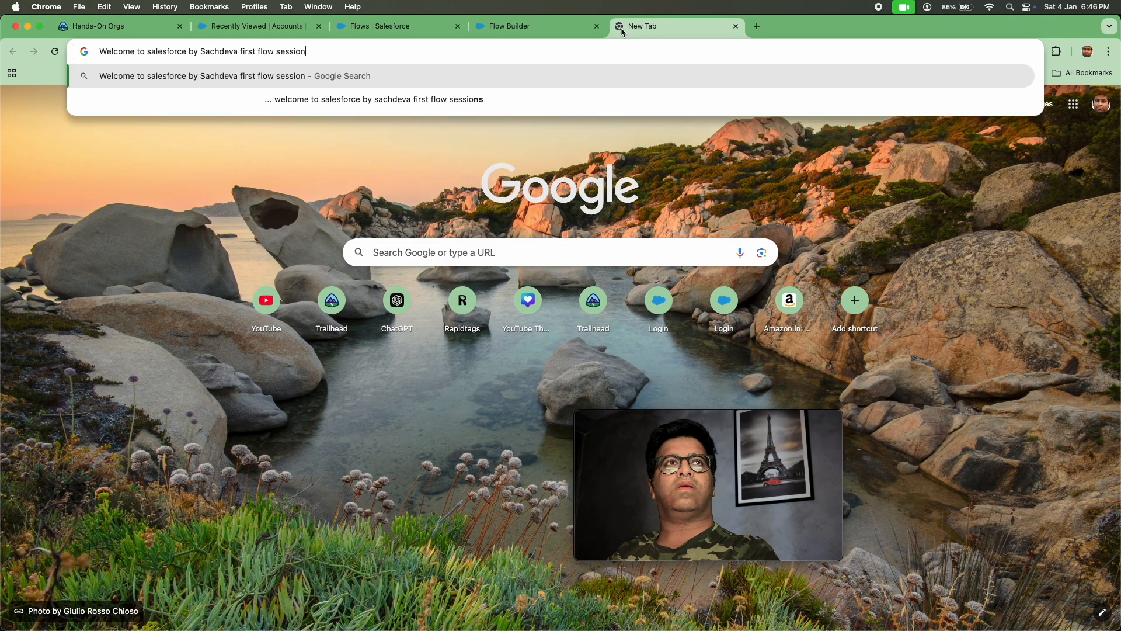
key("super+a")
key("super+c")
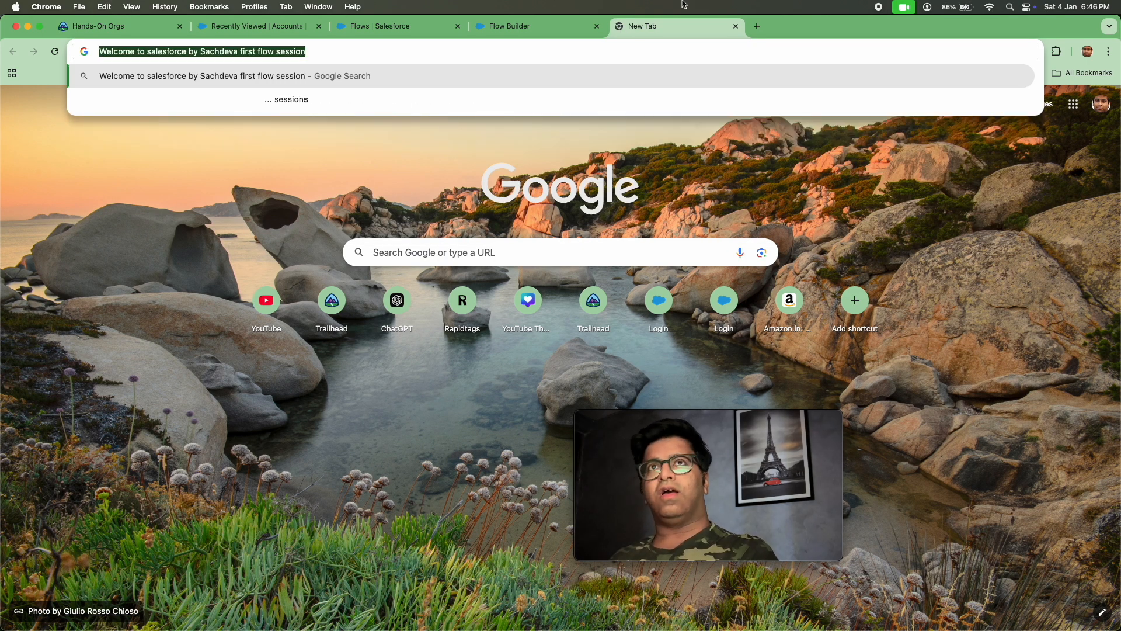
Replace "Wel" in the flow screen's display text with the copied welcome message
left_click(558, 26)
left_click_drag(911, 338, 900, 343)
key("BackSpace")
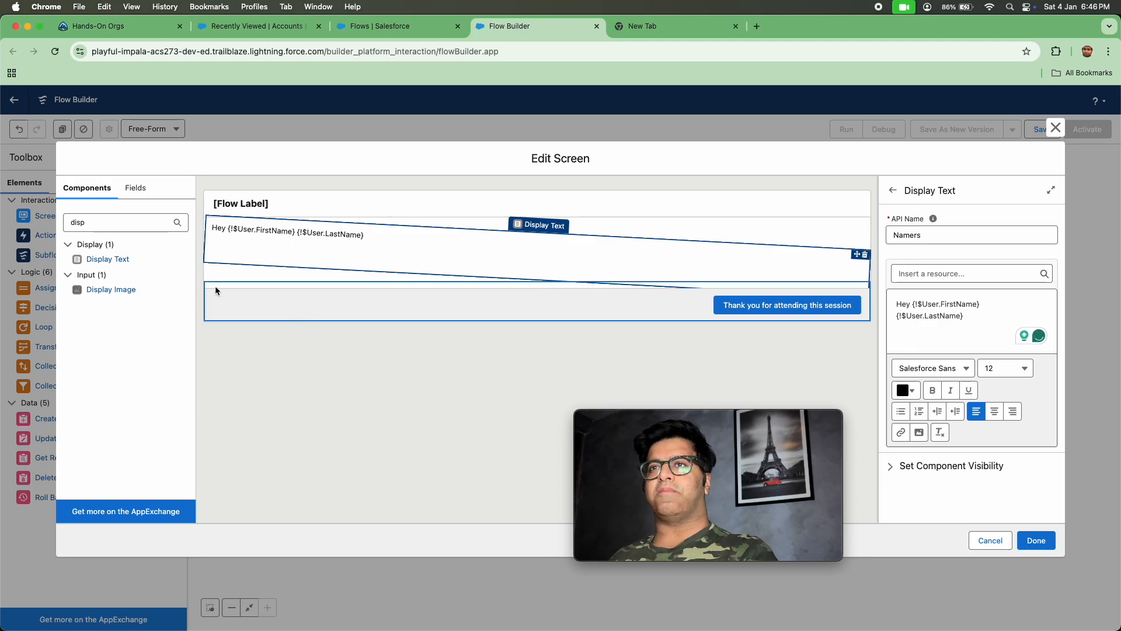
left_click(907, 339)
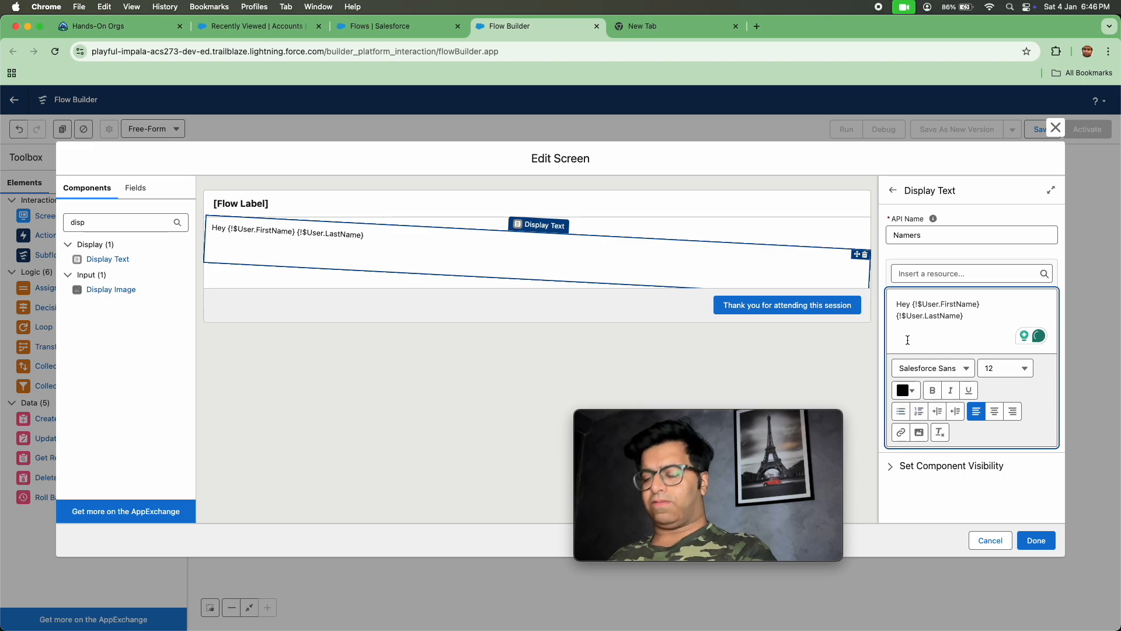
key("super+v")
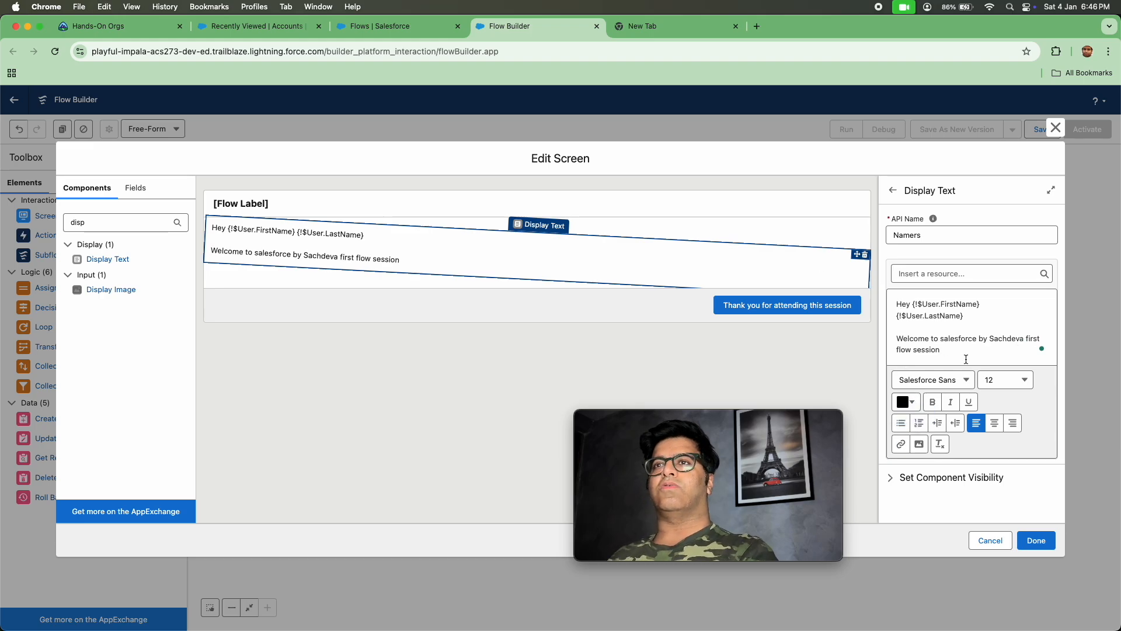
Format the welcome message line in the display text as bold and italic
left_click_drag(957, 353, 893, 337)
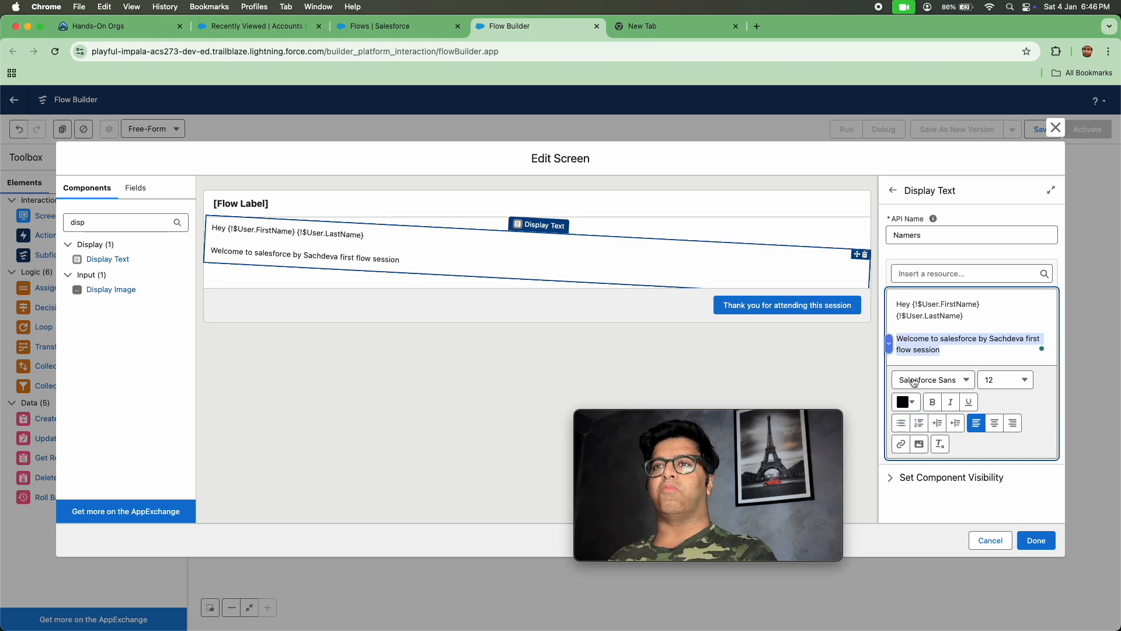
left_click(932, 402)
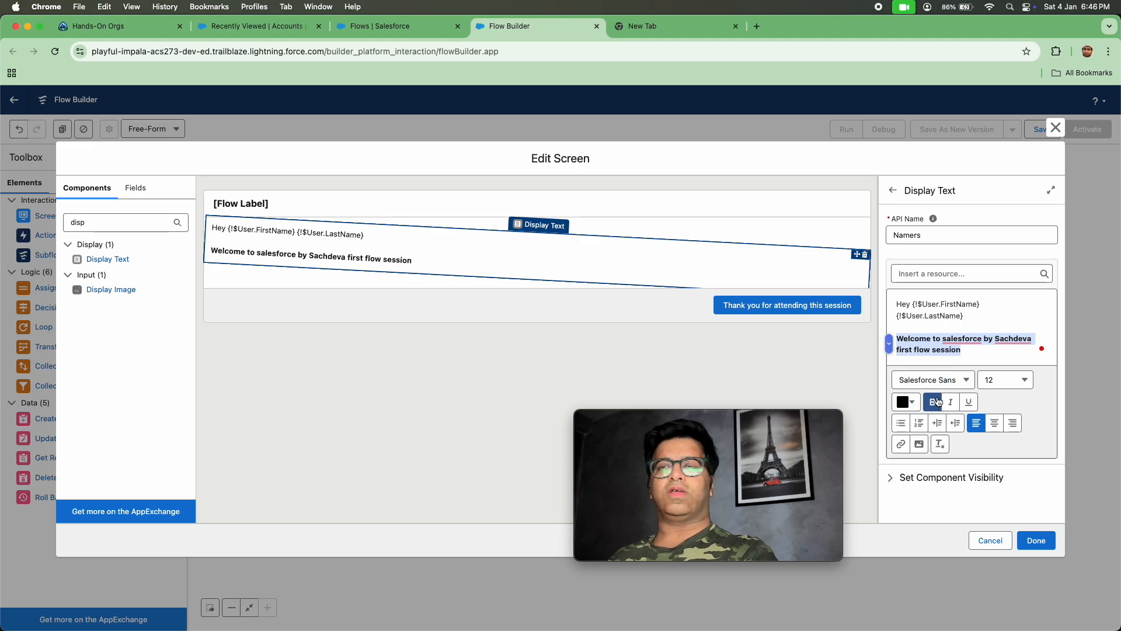
left_click(950, 401)
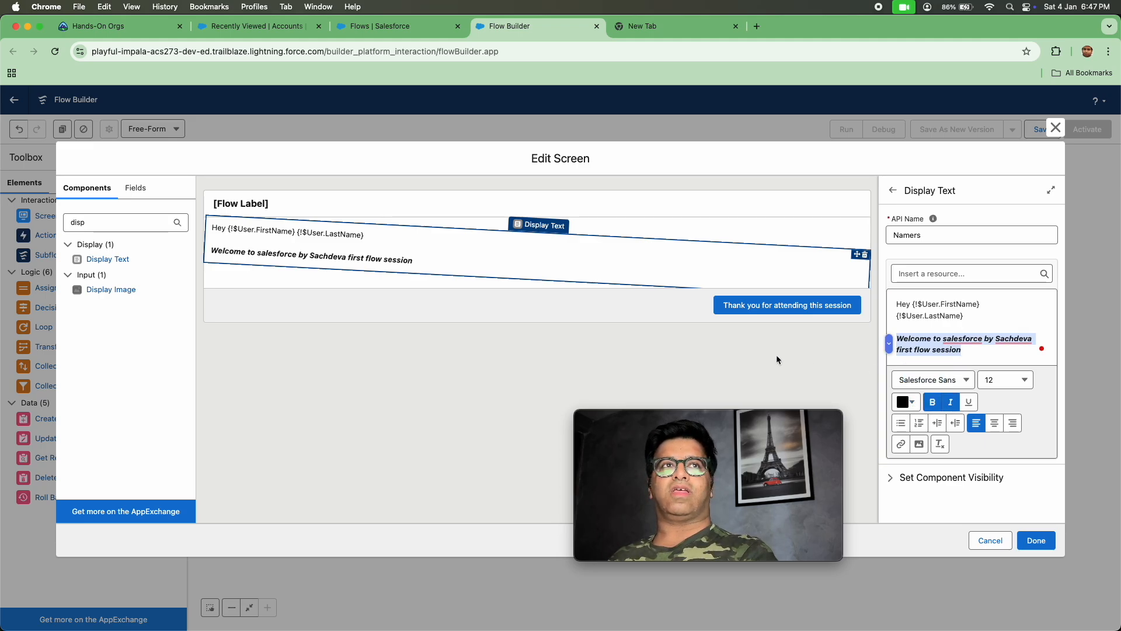
Replace the draft in the spare browser tab with "Thanks for attending this session" and copy it
left_click(649, 26)
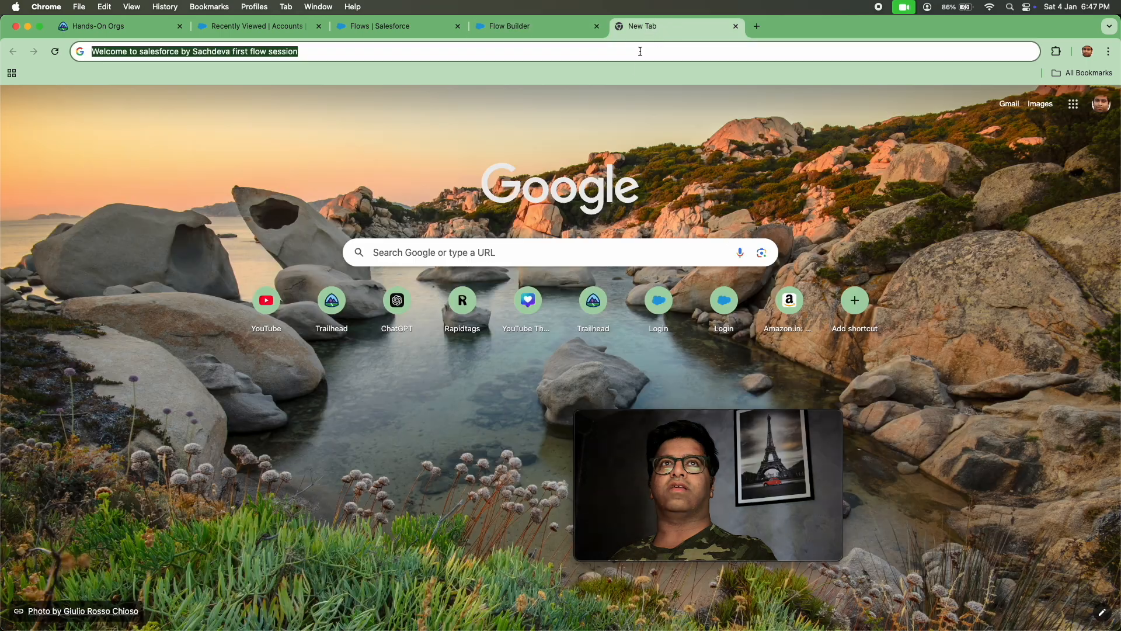
triple_click(625, 50)
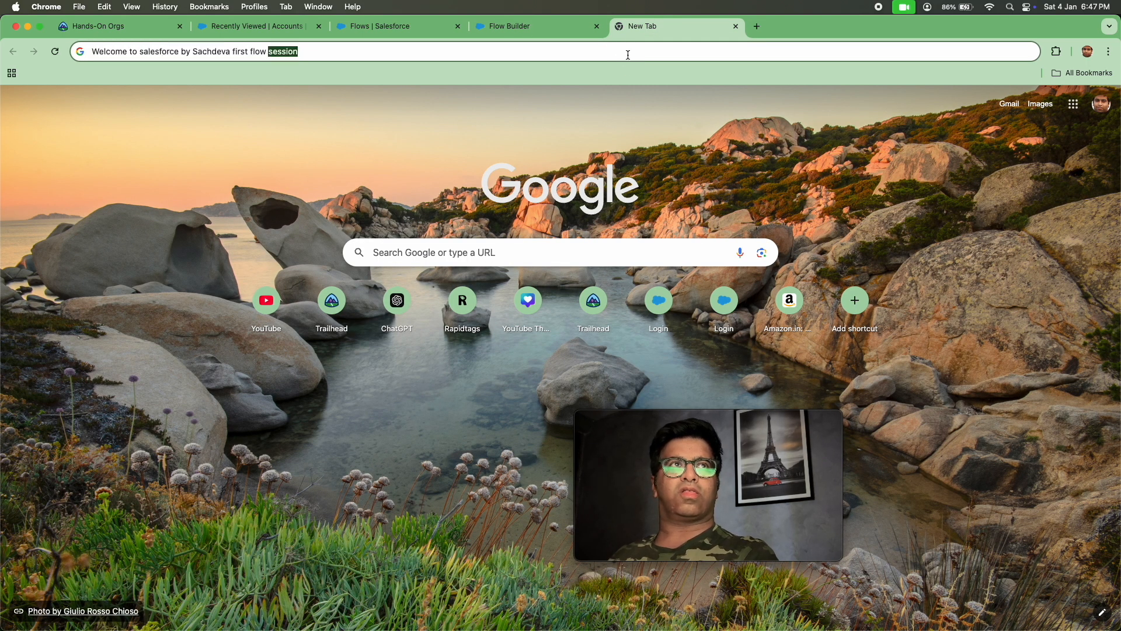
key("BackSpace")
type("Tha")
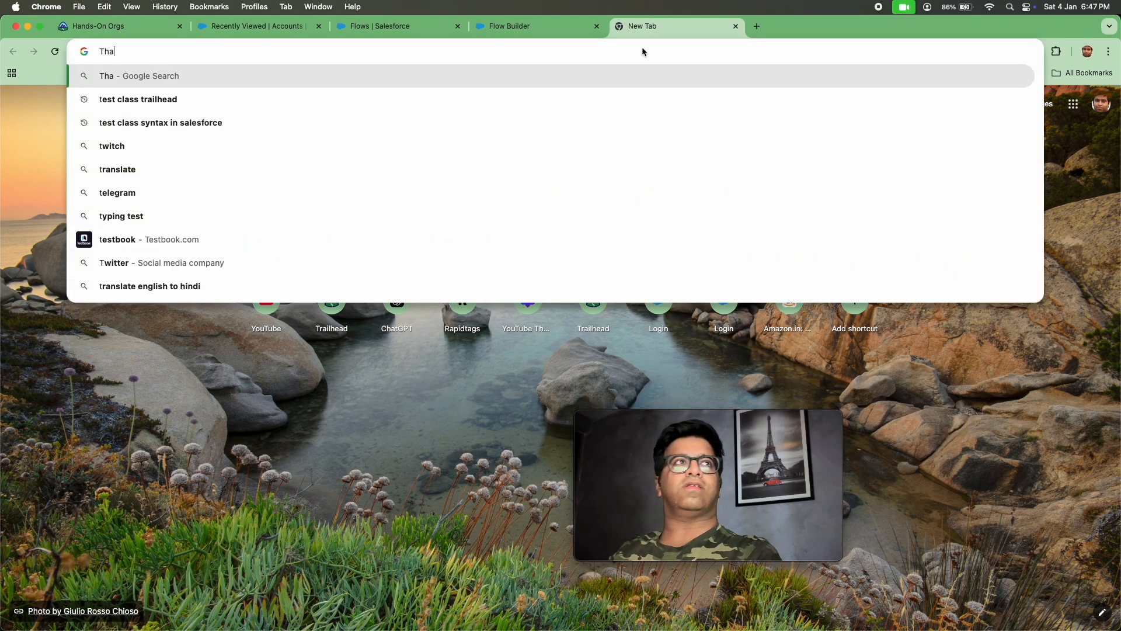
type("nks for ay")
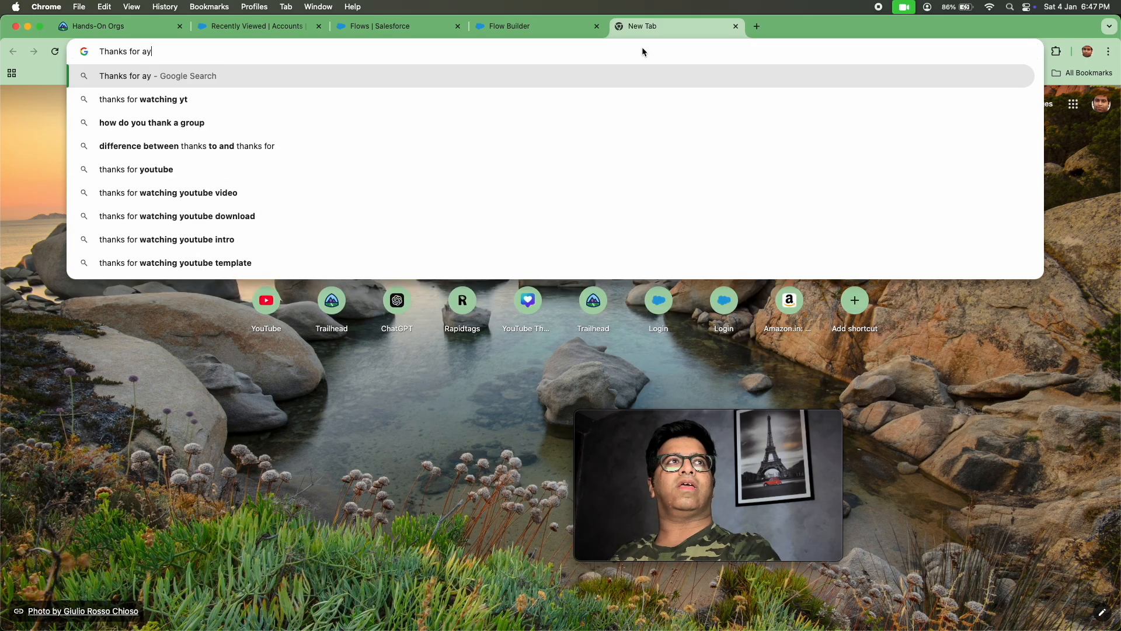
key("BackSpace")
type("tr")
key("BackSpace")
type("tending ")
type("thi")
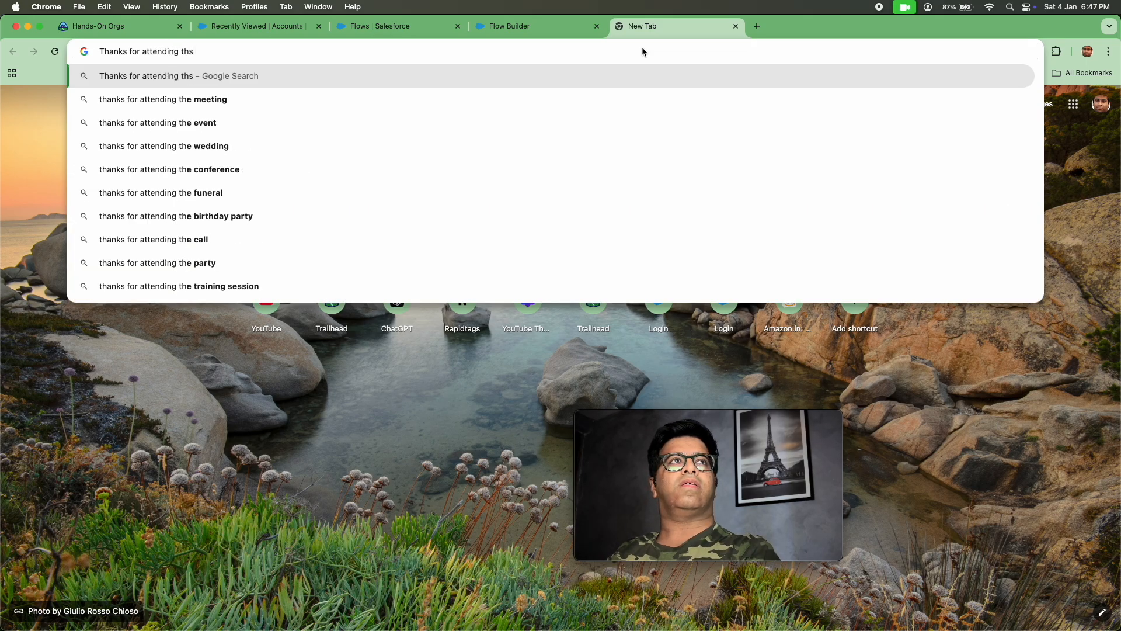
type("s session")
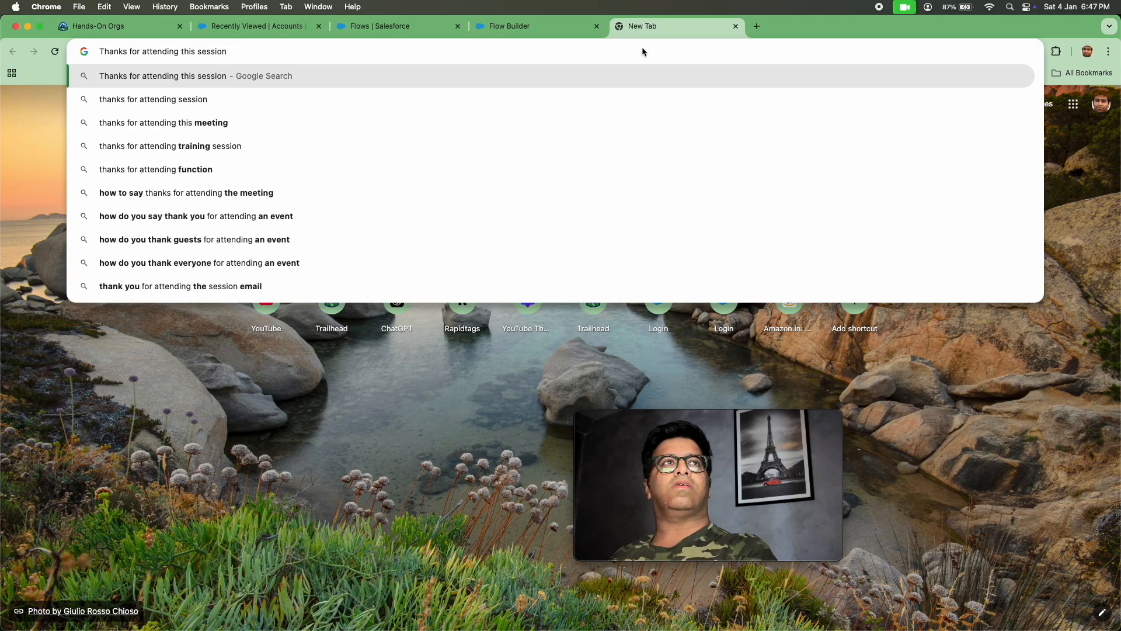
key("super+a")
key("super+c")
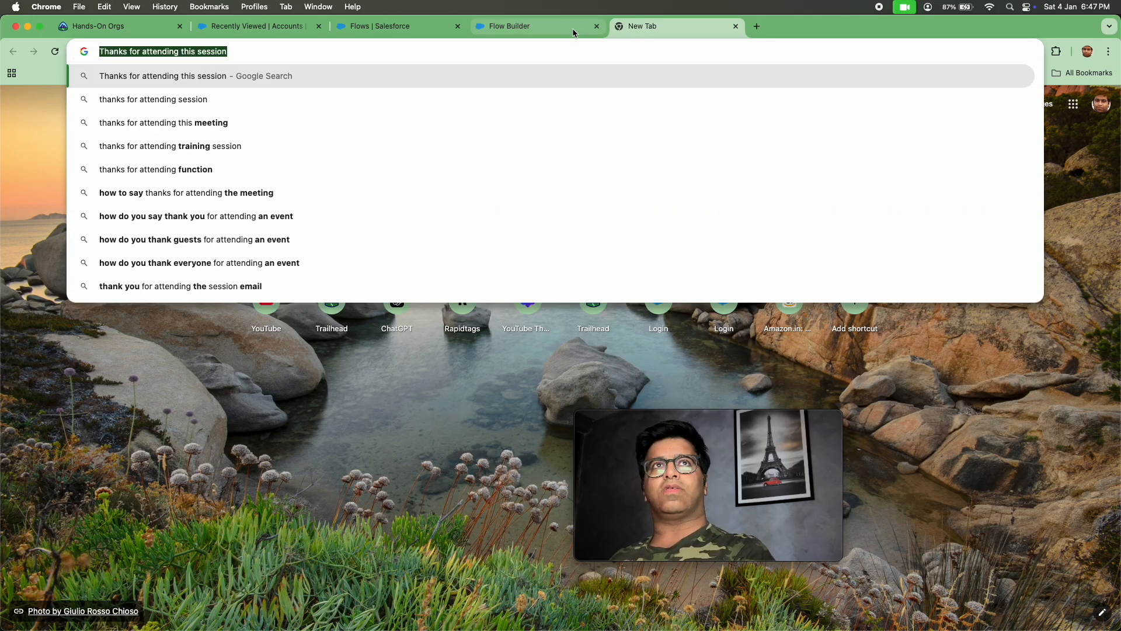
Paste the copied thanks message below the welcome line in the flow's display text, leaving an empty line between them
left_click(551, 33)
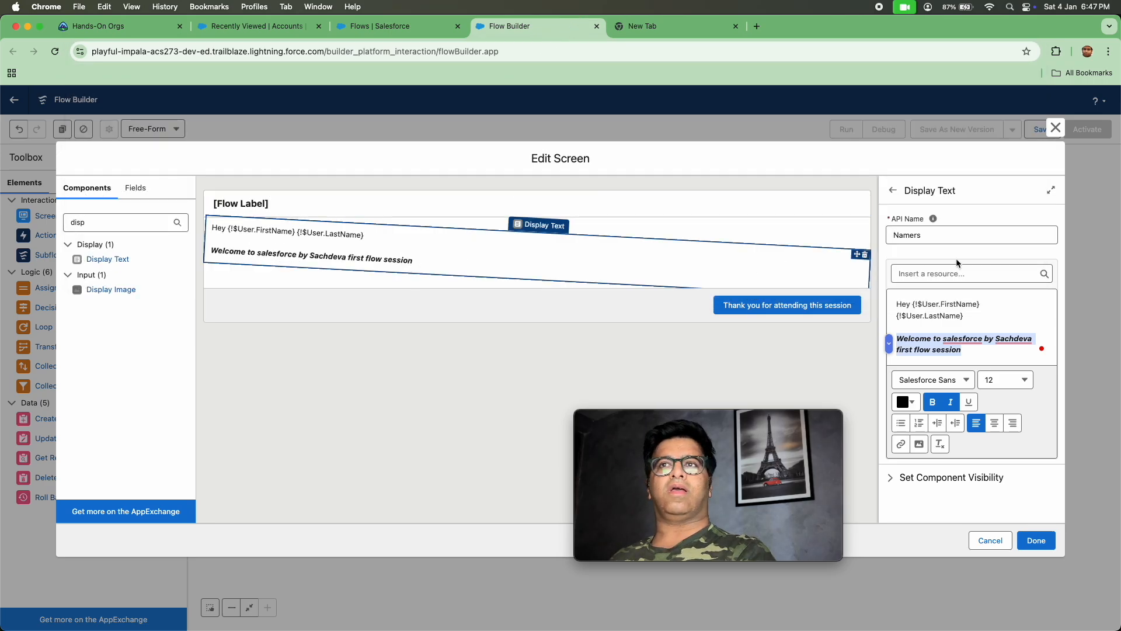
left_click(974, 351)
key("Return")
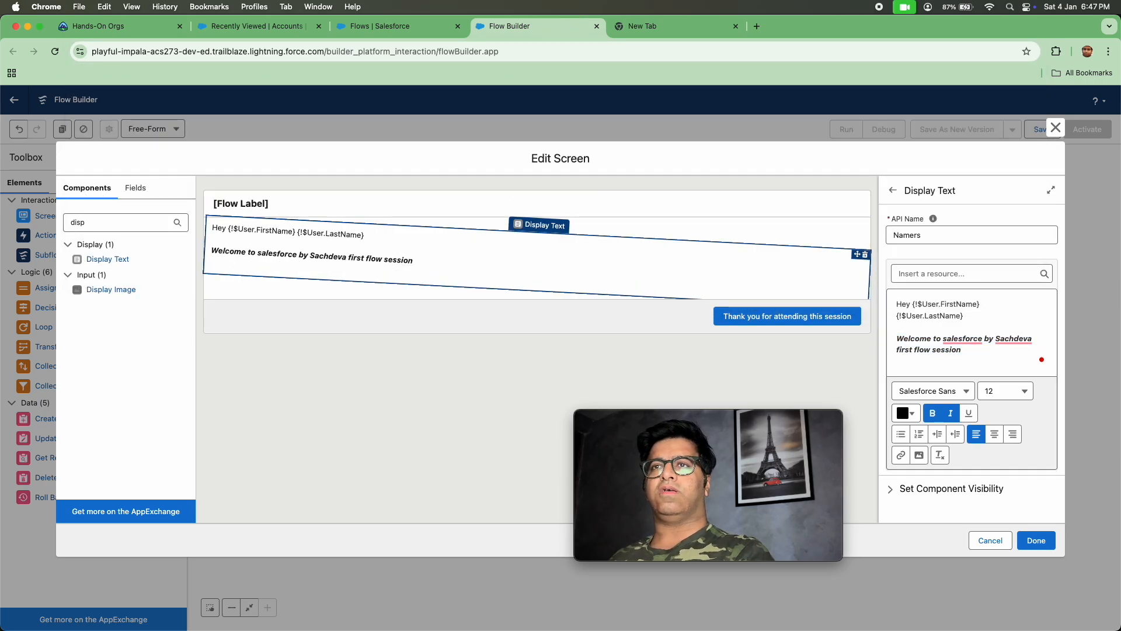
left_click(918, 360)
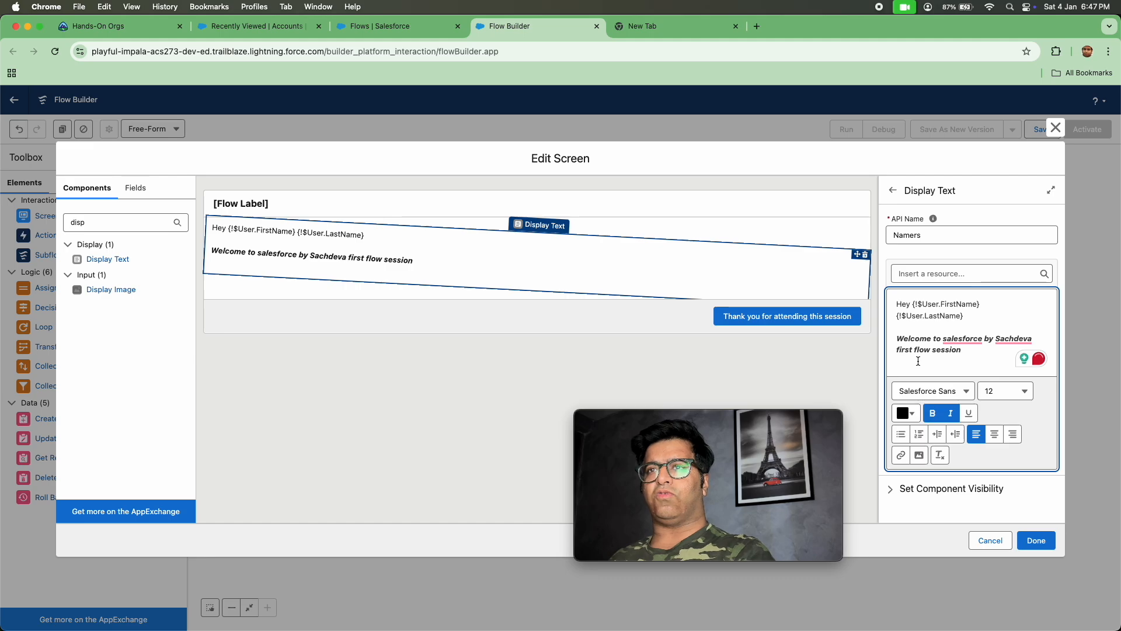
key("Return")
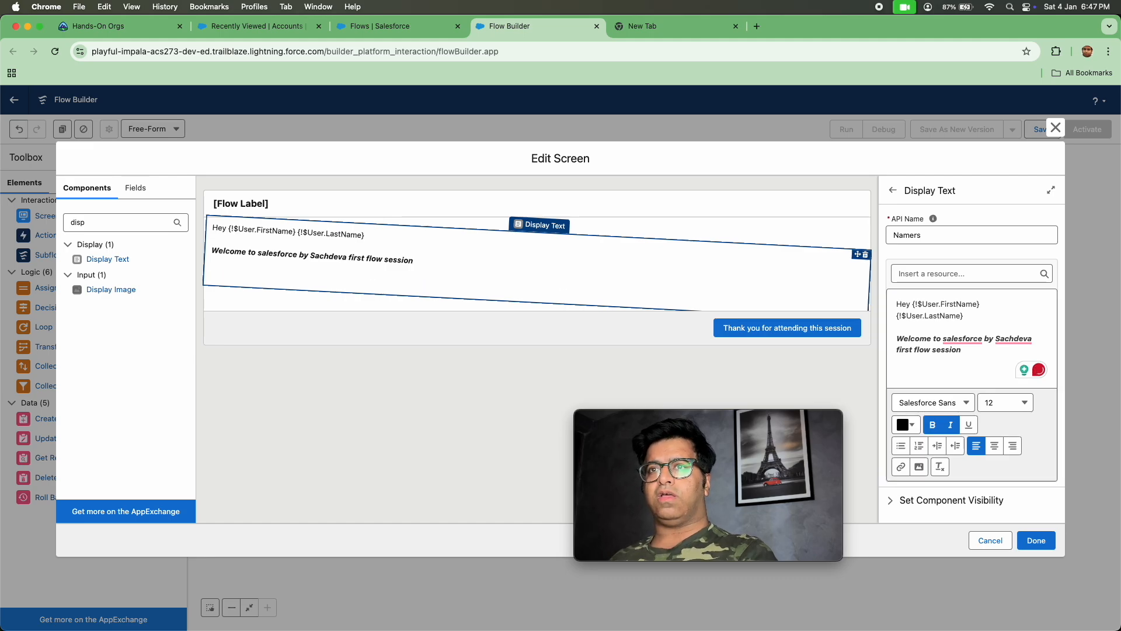
left_click(909, 372)
key("super+v")
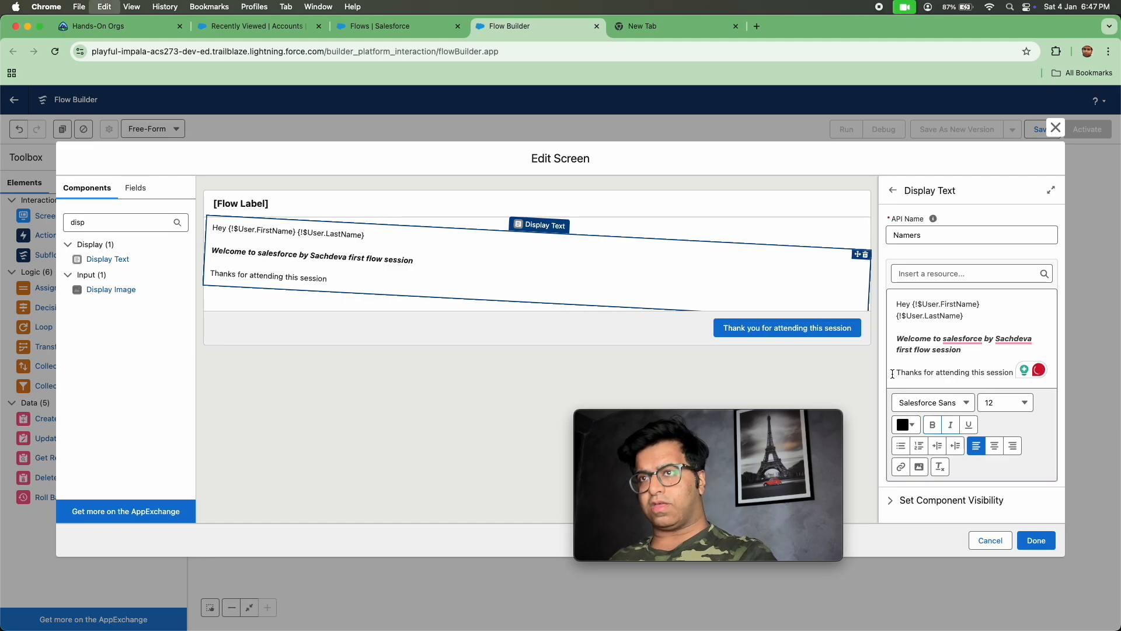
Underline the "Thanks for attending this session" line and finish editing the screen element
triple_click(914, 370)
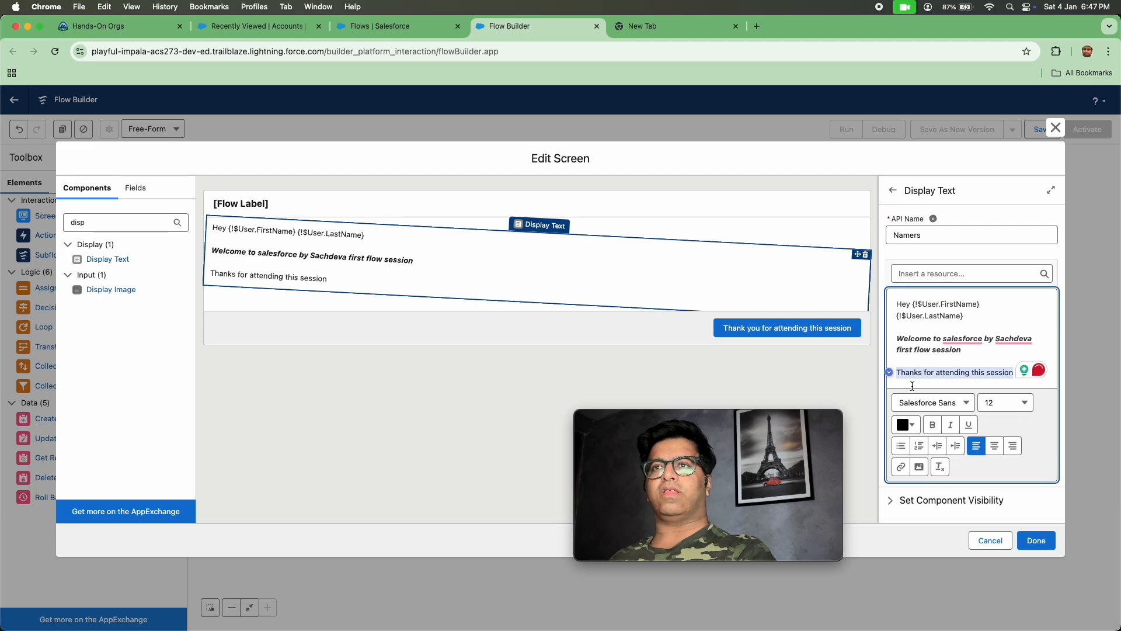
left_click(969, 424)
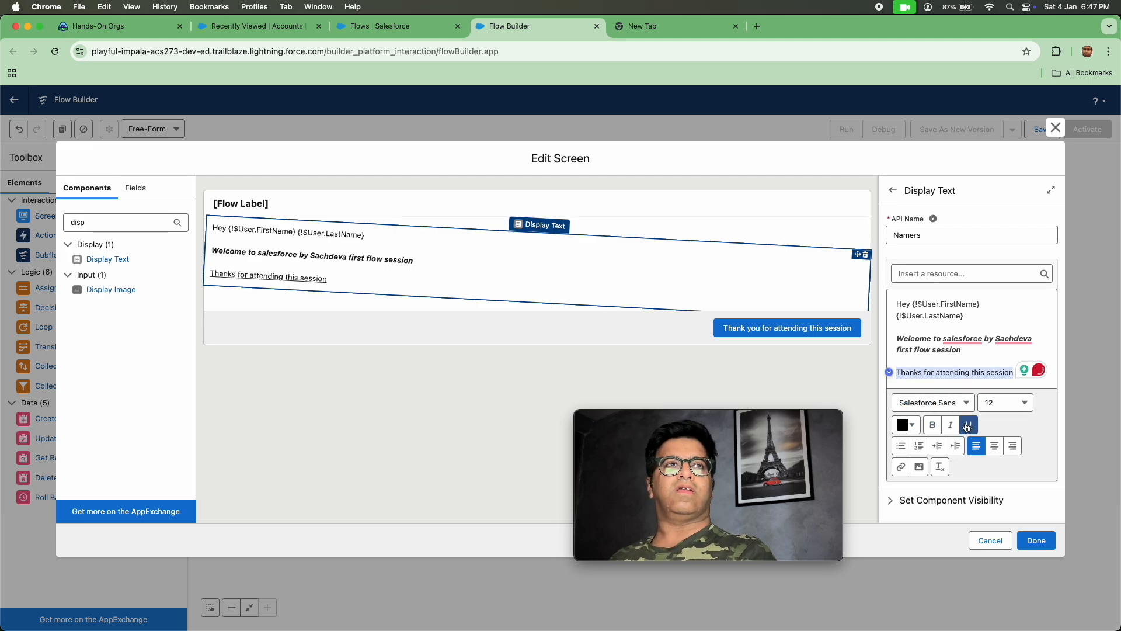
left_click(400, 353)
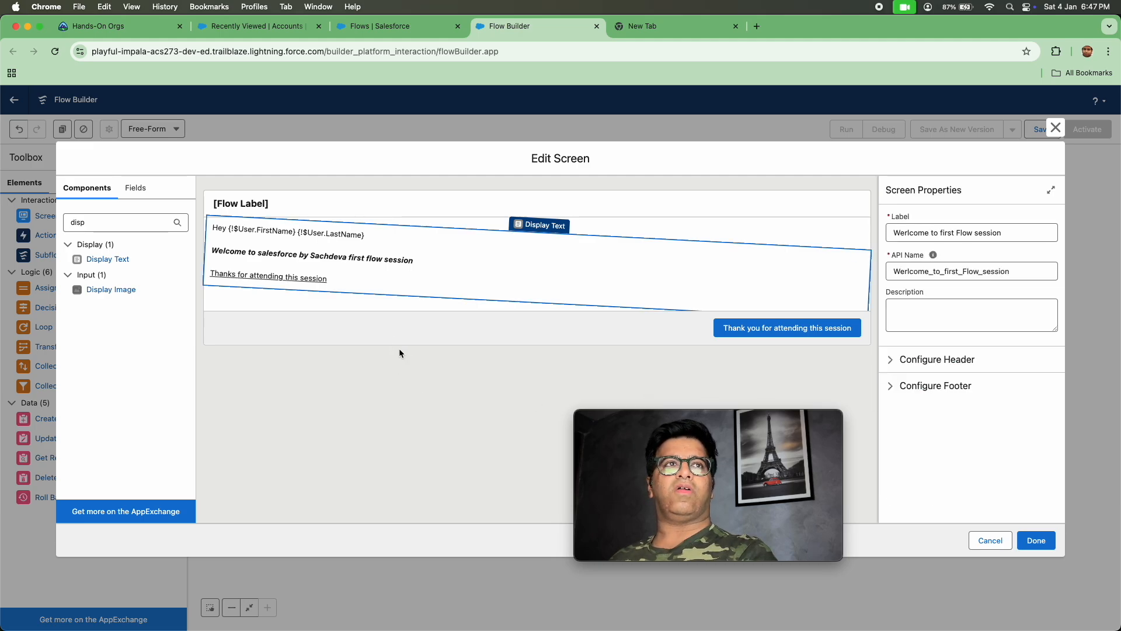
left_click(1037, 541)
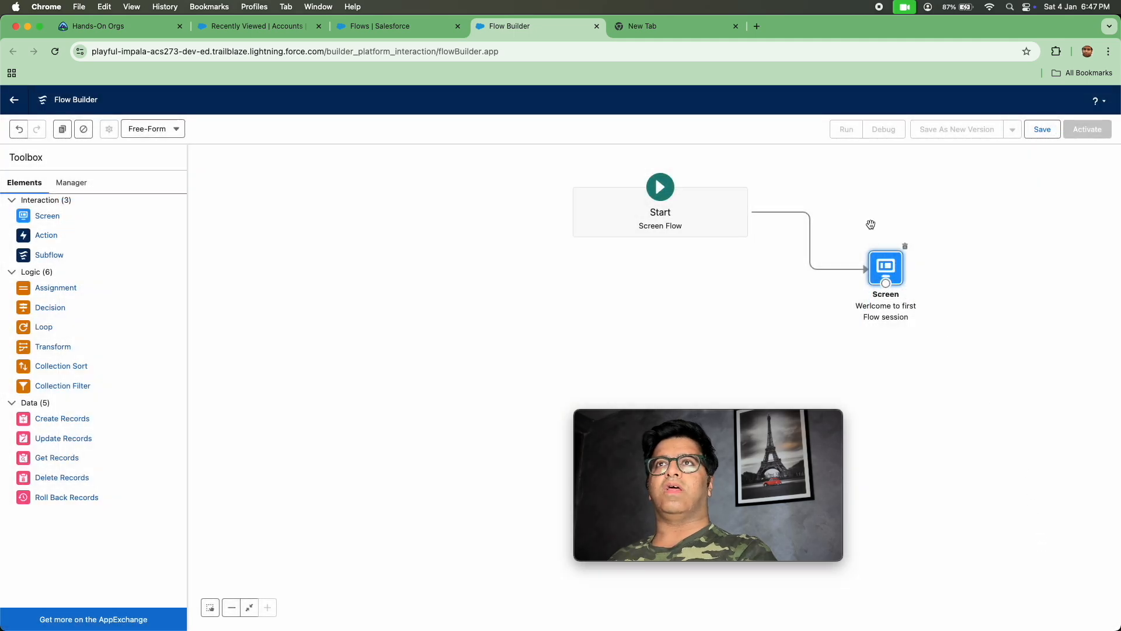
Save the flow with the label "Welcome Message flow" and the API name Welcome_Message_flow
left_click(1041, 129)
left_click(374, 311)
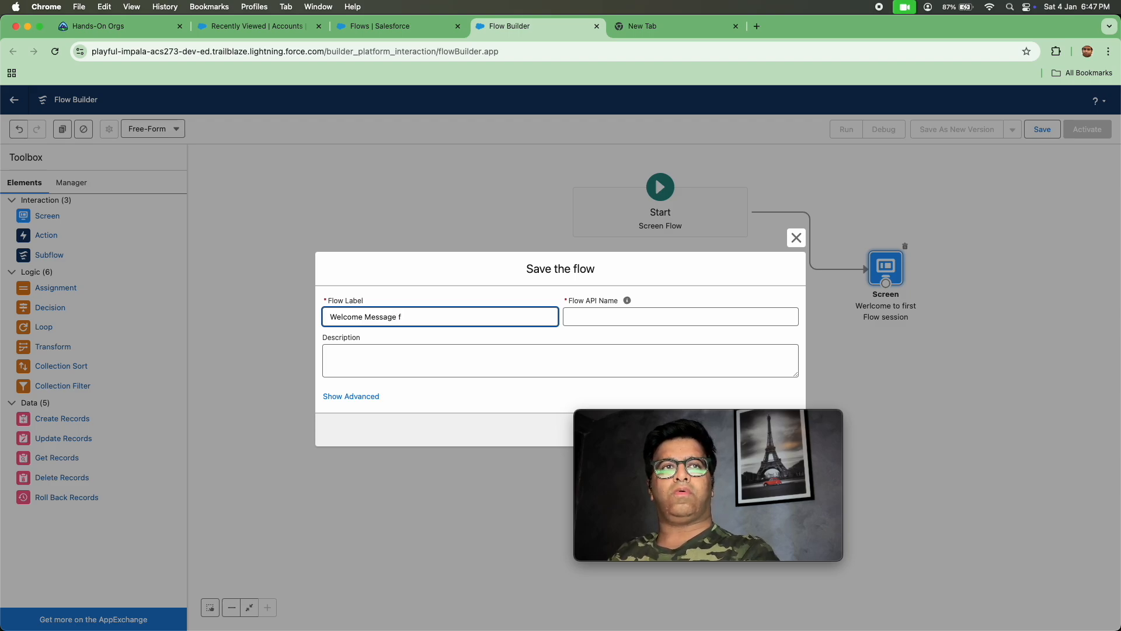
left_click(423, 292)
left_click_drag(735, 422, 997, 301)
left_click(787, 432)
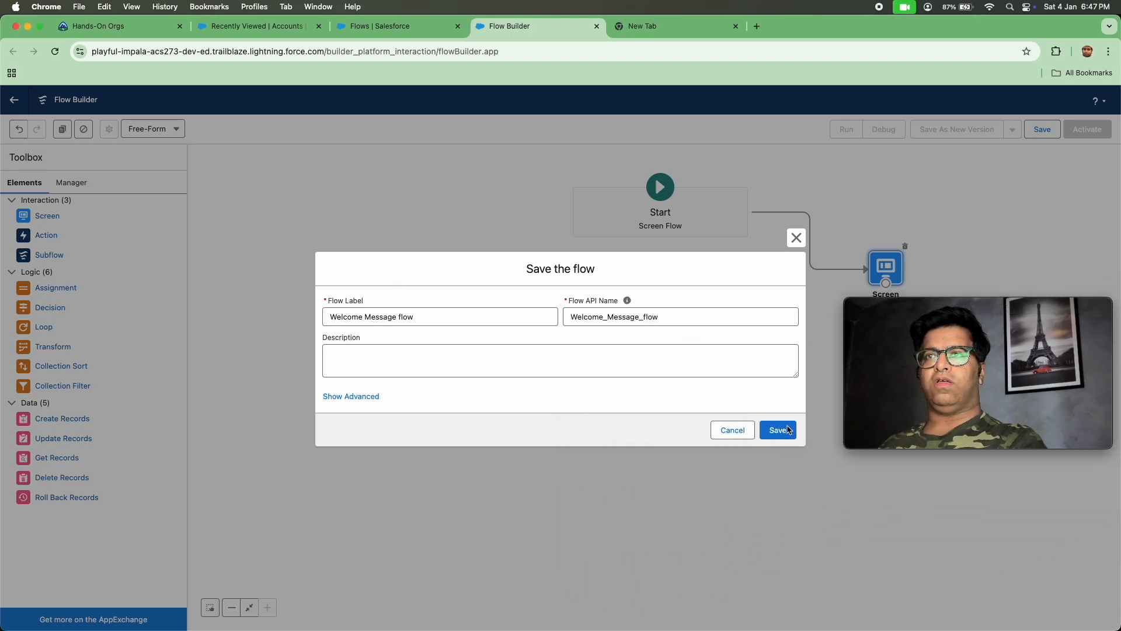
Finish saving the Welcome Message flow and activate its first version
left_click(788, 435)
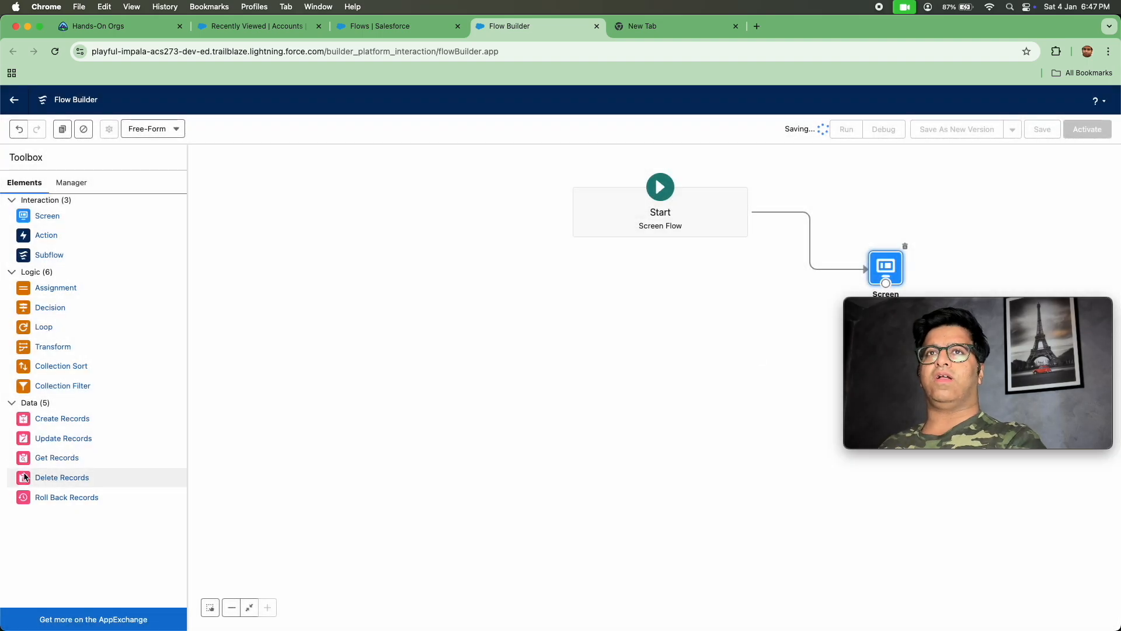
mouse_move(911, 317)
left_click_drag(911, 311, 866, 360)
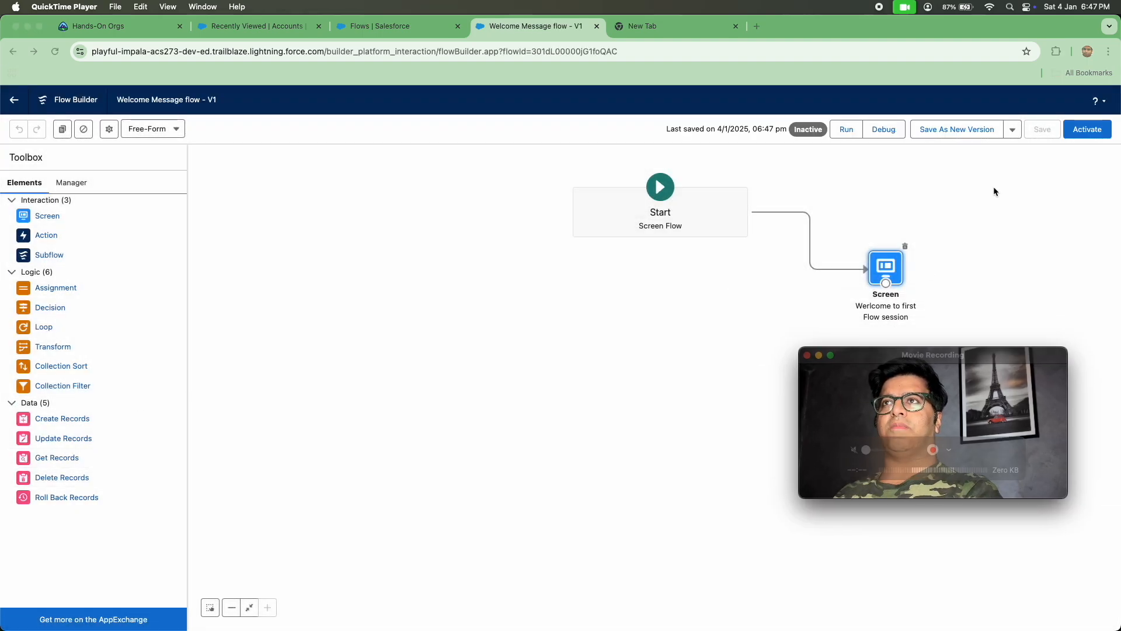
left_click(1084, 136)
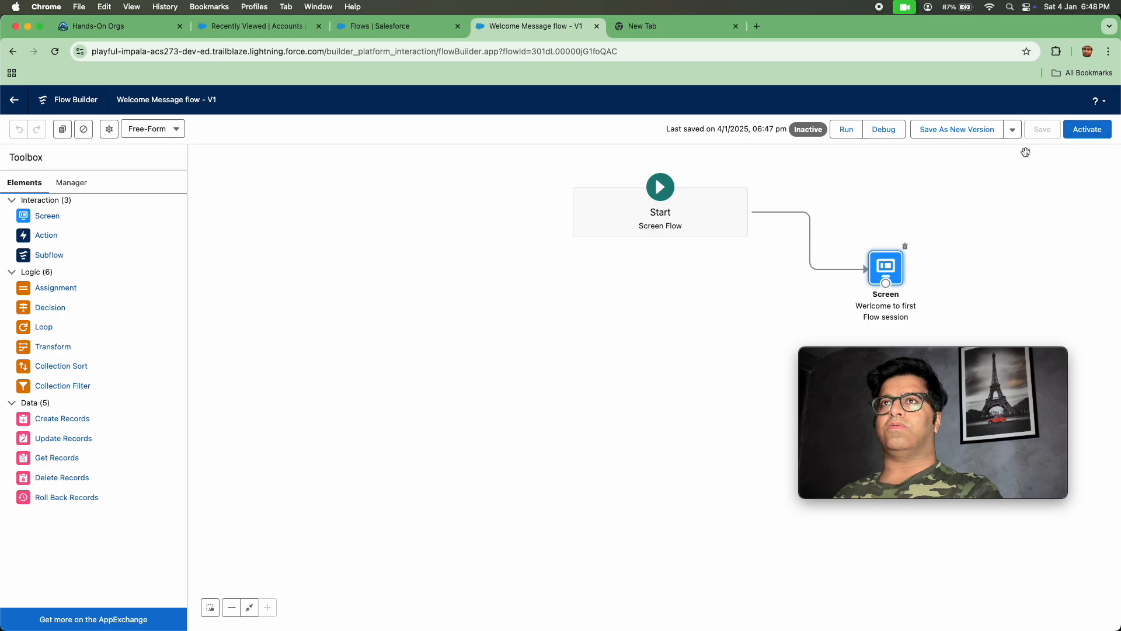
left_click(1073, 131)
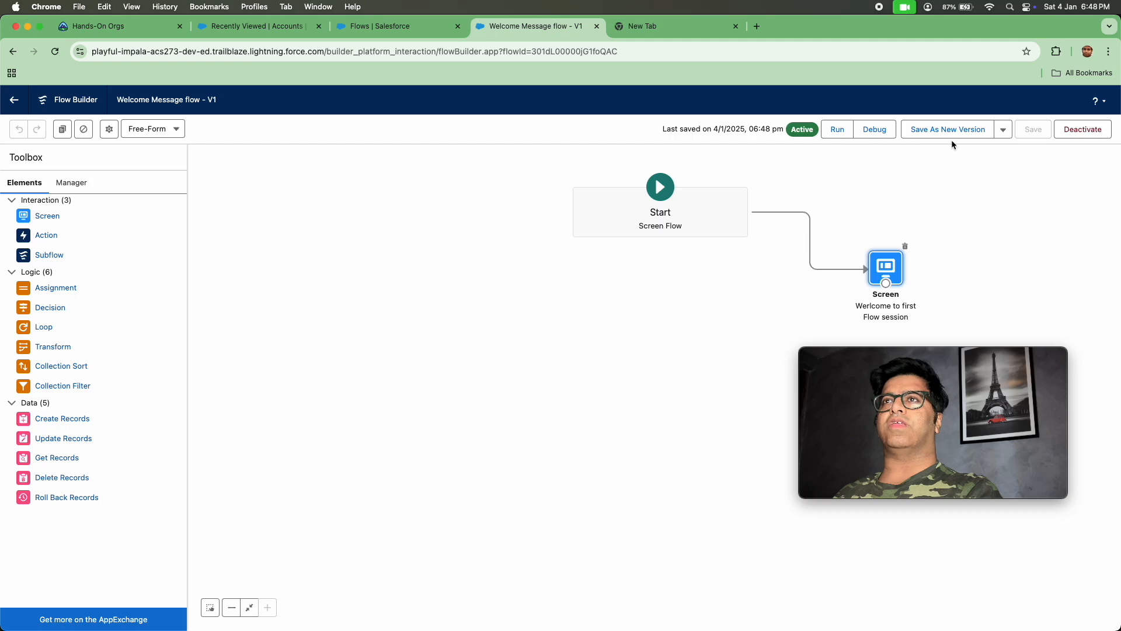
left_click(963, 130)
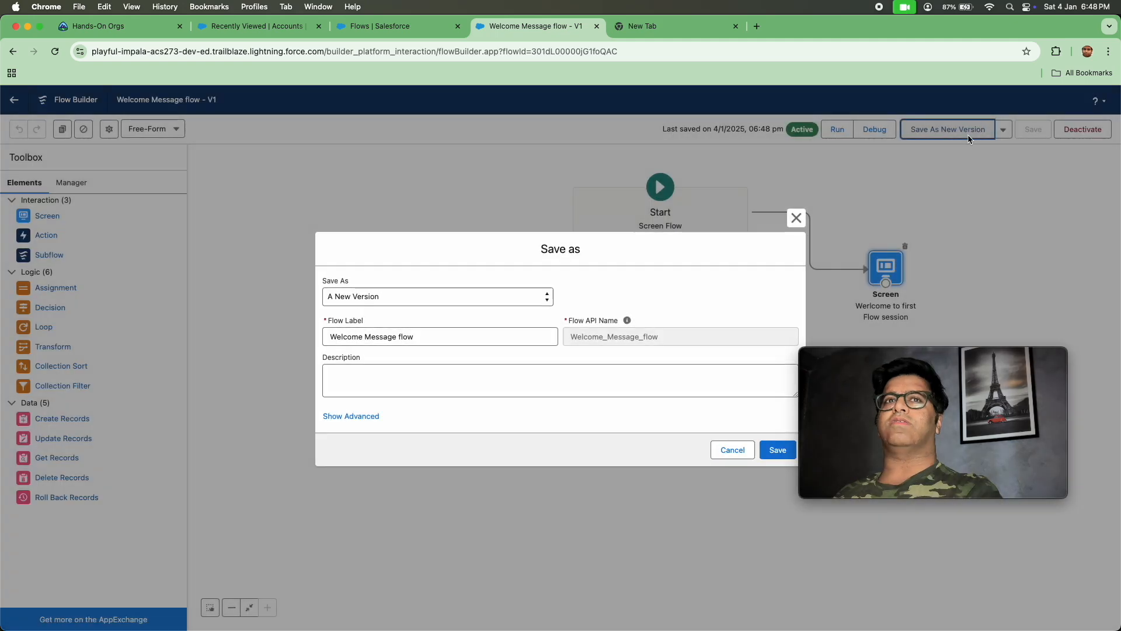
left_click(796, 217)
left_click(1002, 129)
left_click(969, 130)
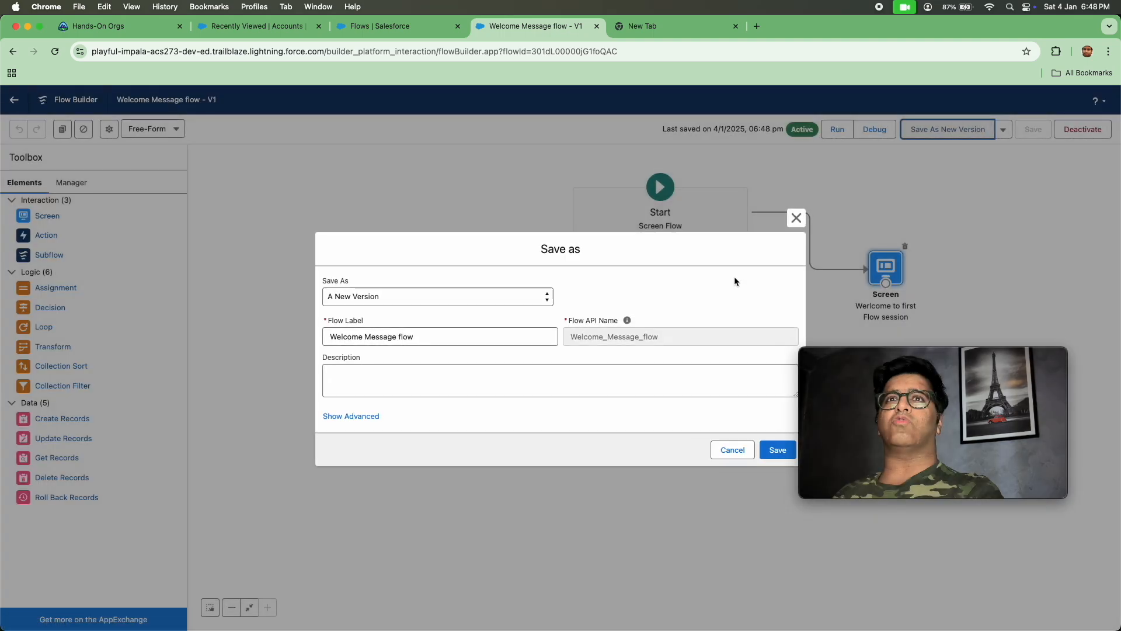
left_click(795, 218)
Insert the trial text "ddsds" between the greeting and the welcome line of the screen's display text and finish editing the screen
double_click(880, 264)
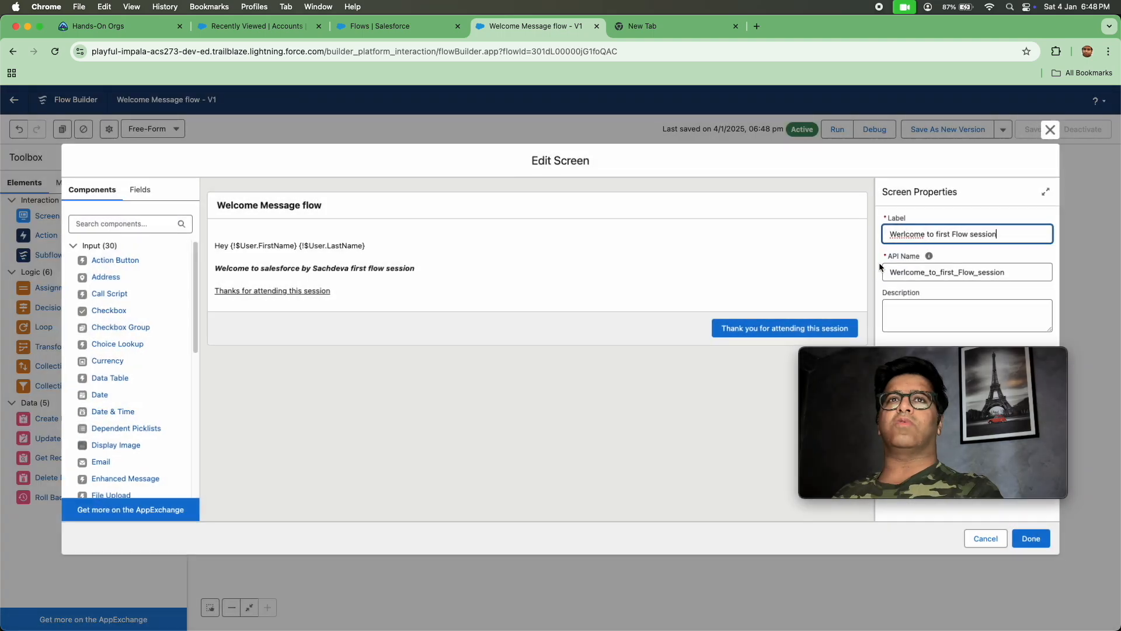
left_click(382, 278)
left_click(947, 309)
type("ddddd")
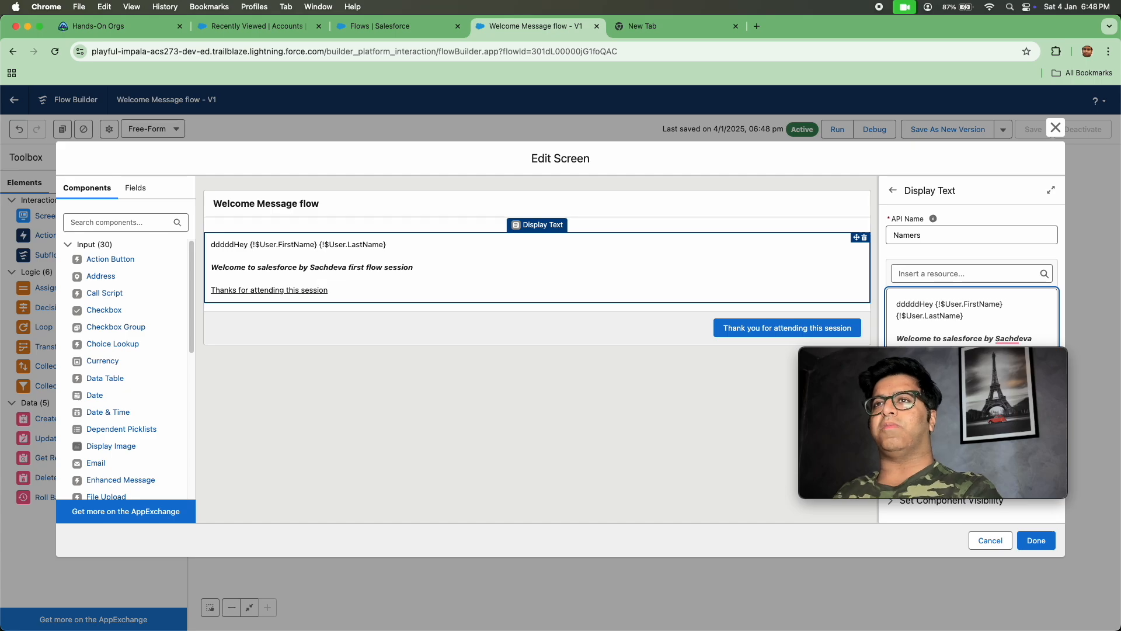
key("BackSpace")
key("BackSpace")
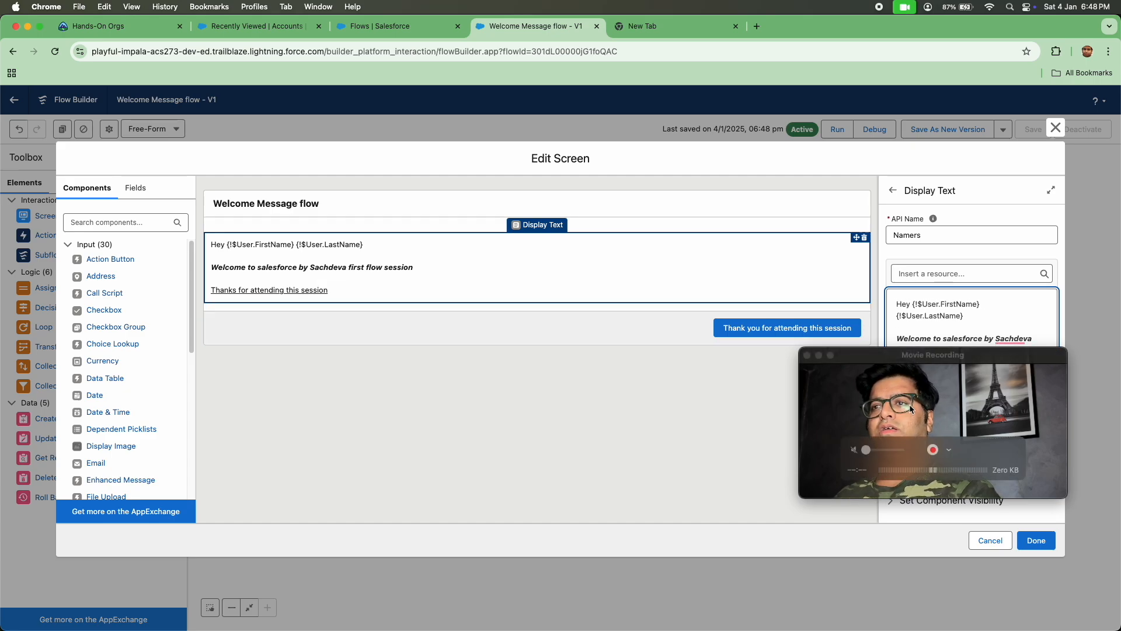
left_click(962, 328)
type("ddsds")
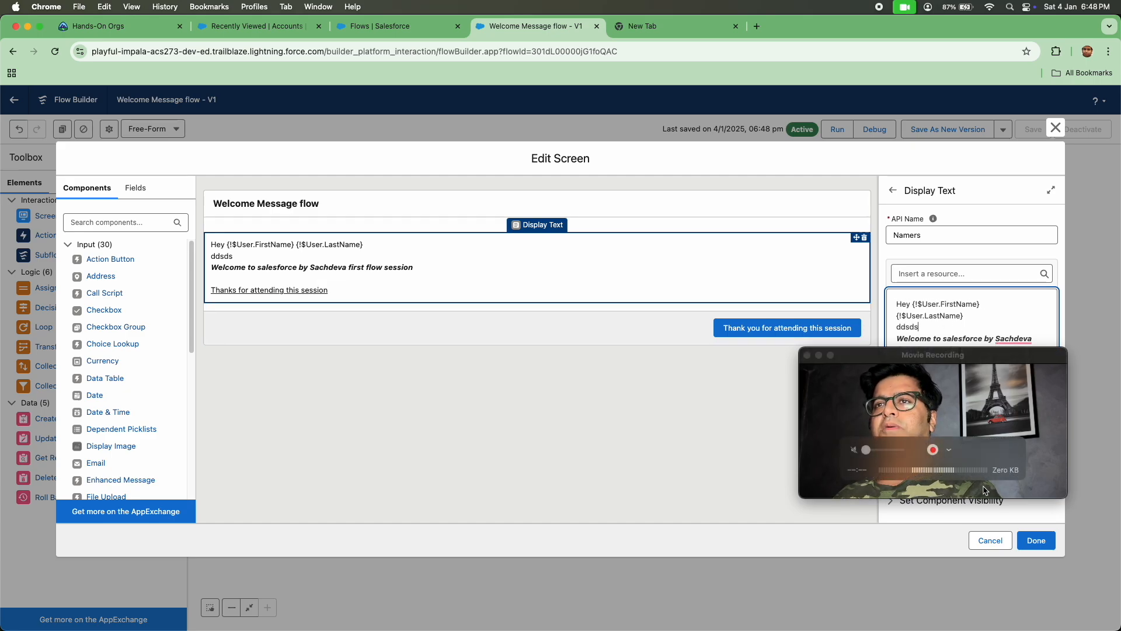
left_click(1039, 540)
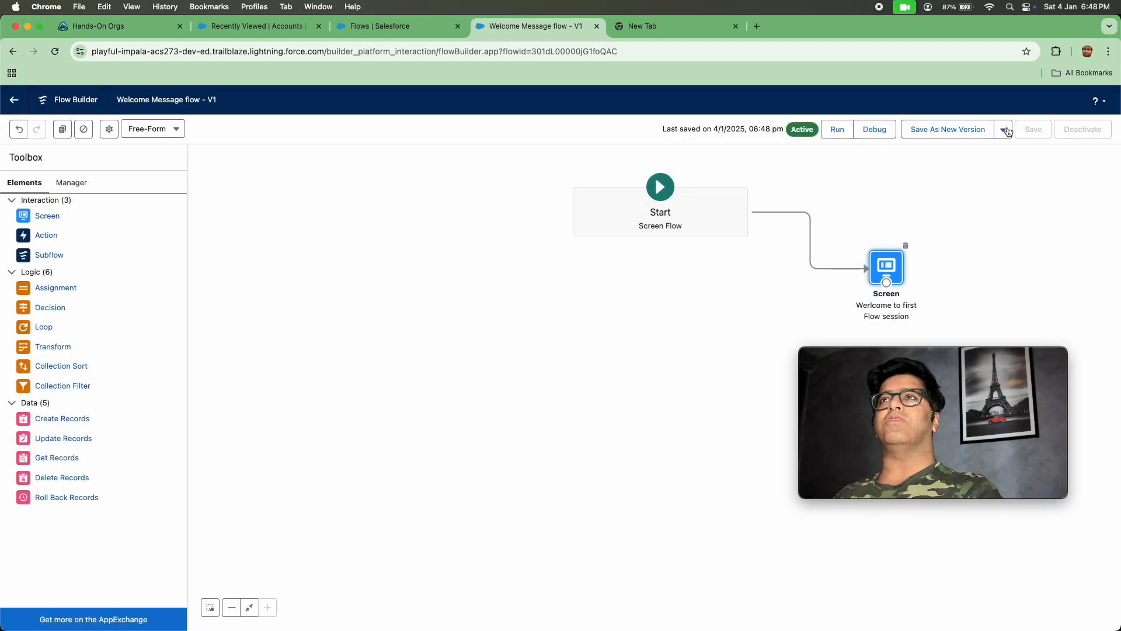
left_click(962, 130)
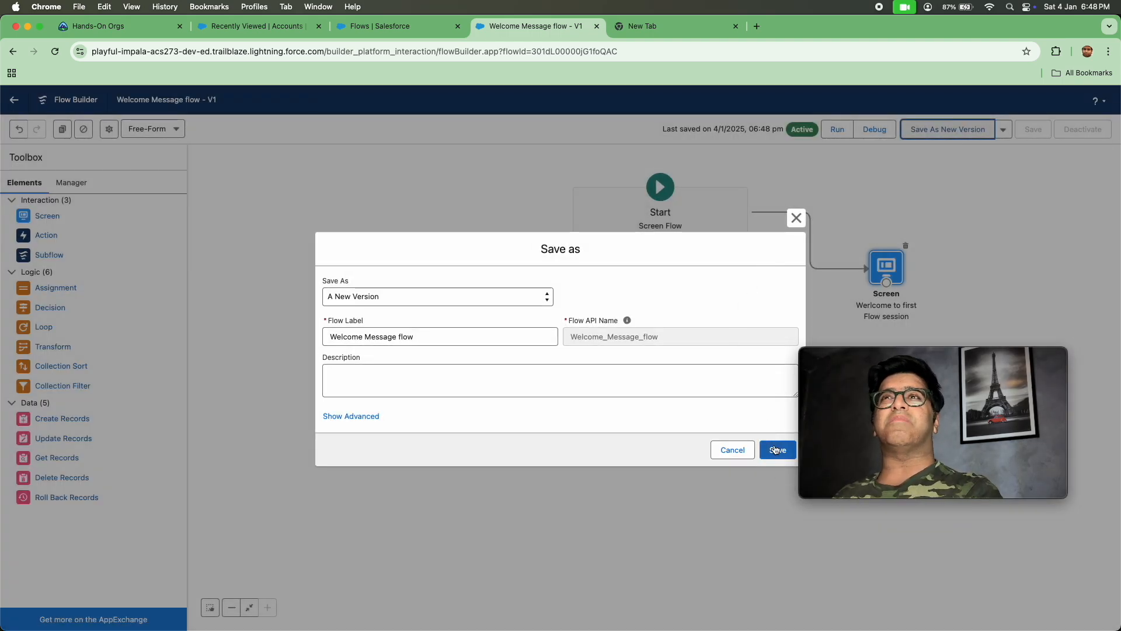
left_click(795, 217)
Remove the trial text "ddsds" from the screen's display text and finish editing the screen
double_click(874, 263)
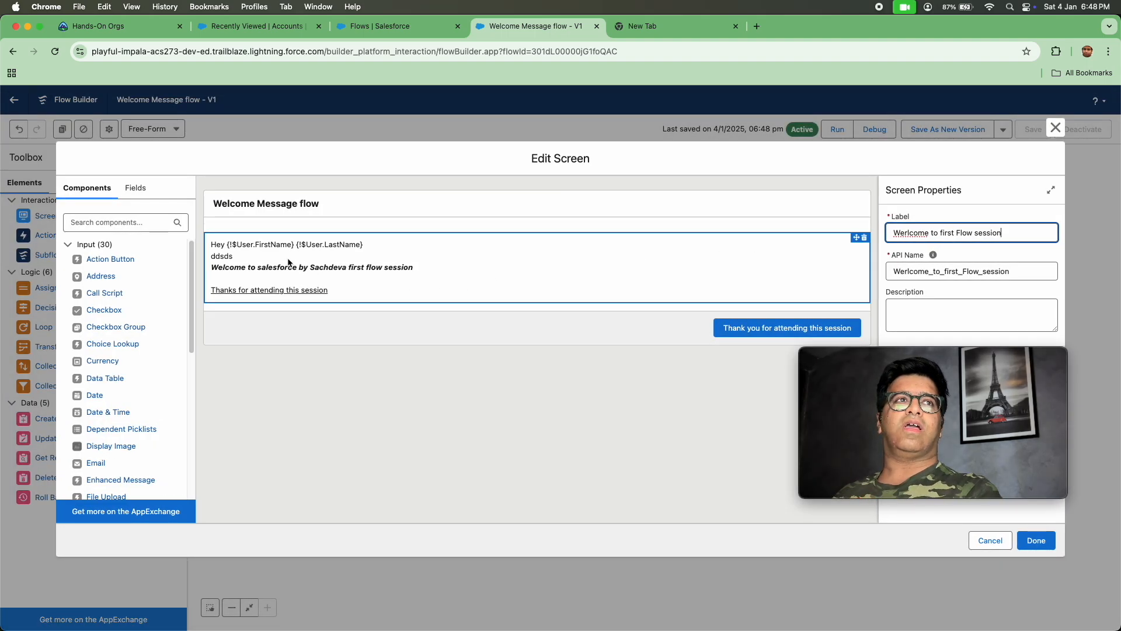
left_click(287, 259)
left_click(929, 328)
key("BackSpace")
key("BackSpace")
left_click(1029, 541)
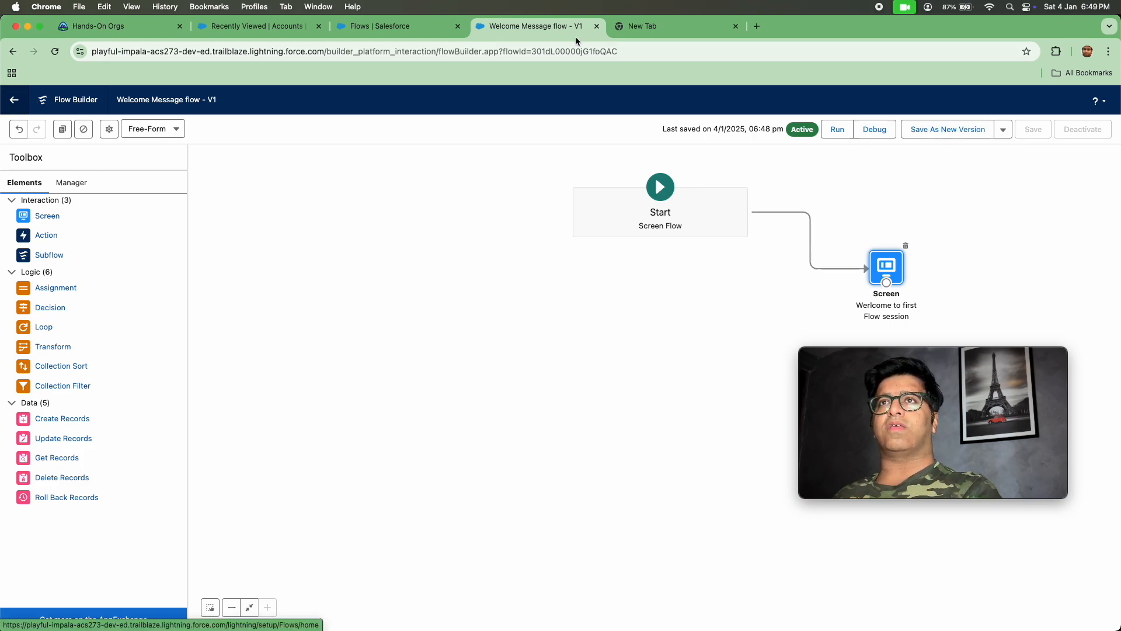
Debug the flow with the default options, check the greeting, welcome and thanks lines, and complete the interview with the footer button
left_click(881, 129)
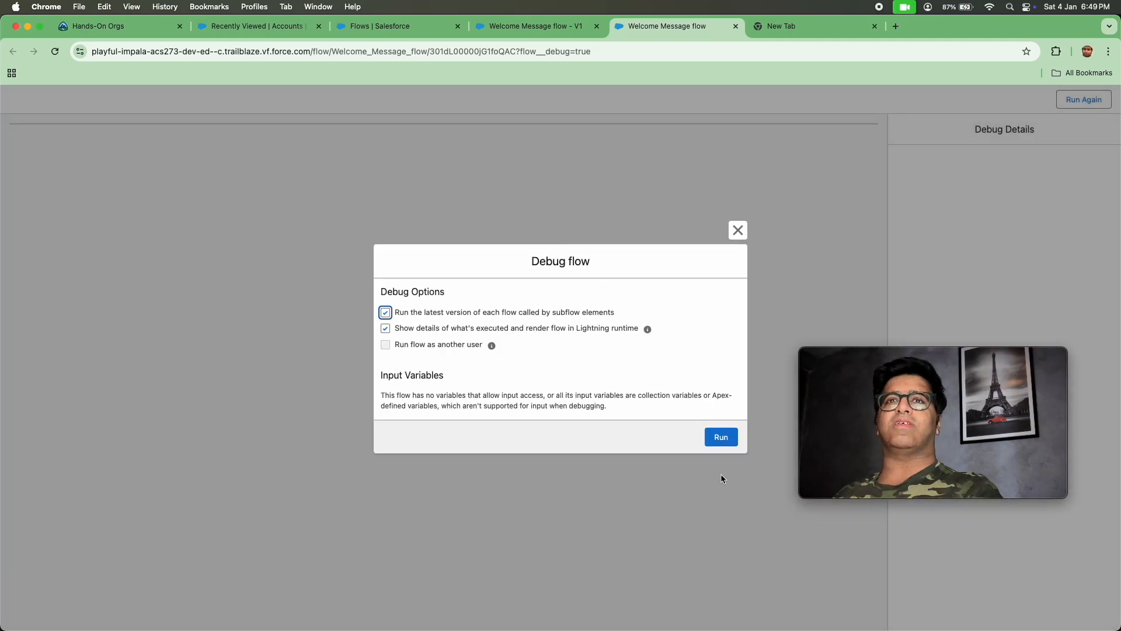
left_click(722, 435)
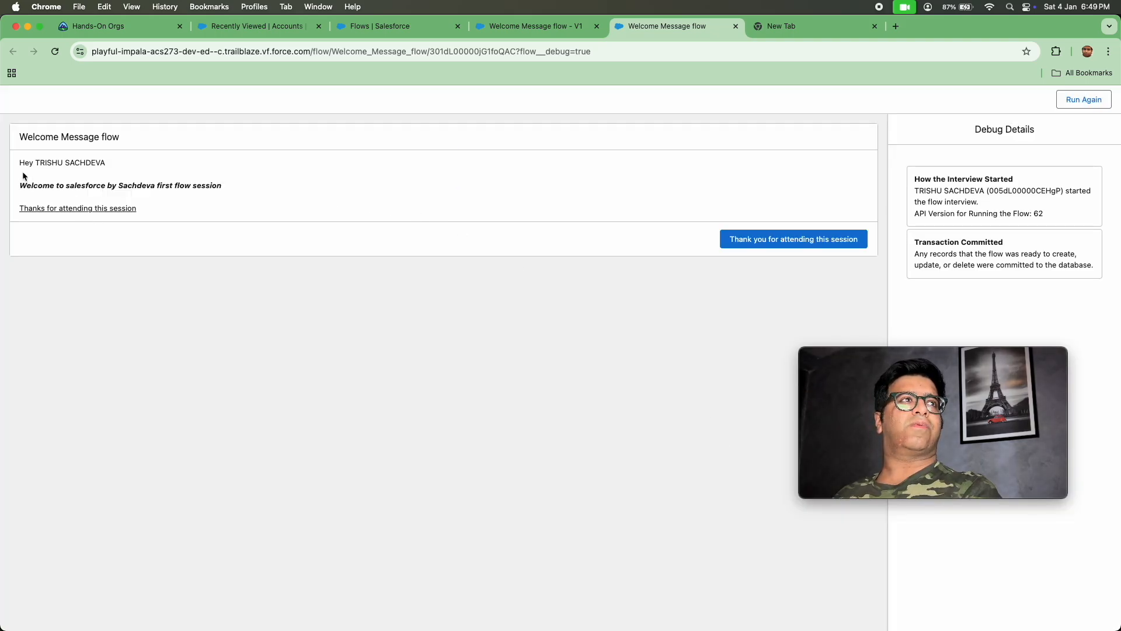
left_click_drag(23, 163, 109, 164)
left_click(61, 185)
triple_click(61, 185)
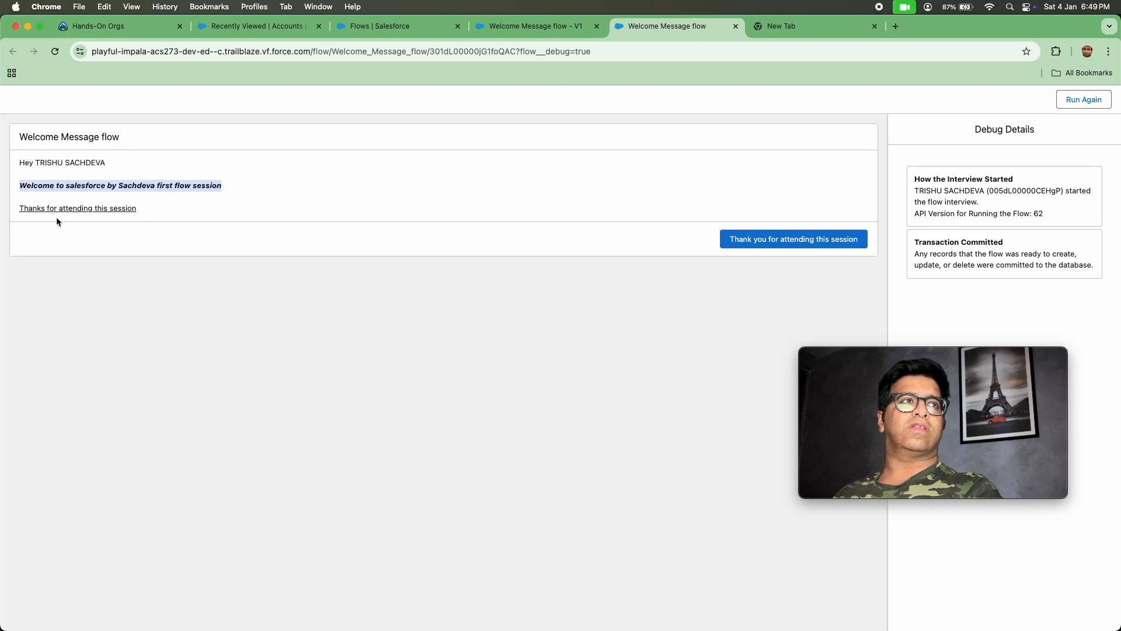
triple_click(70, 208)
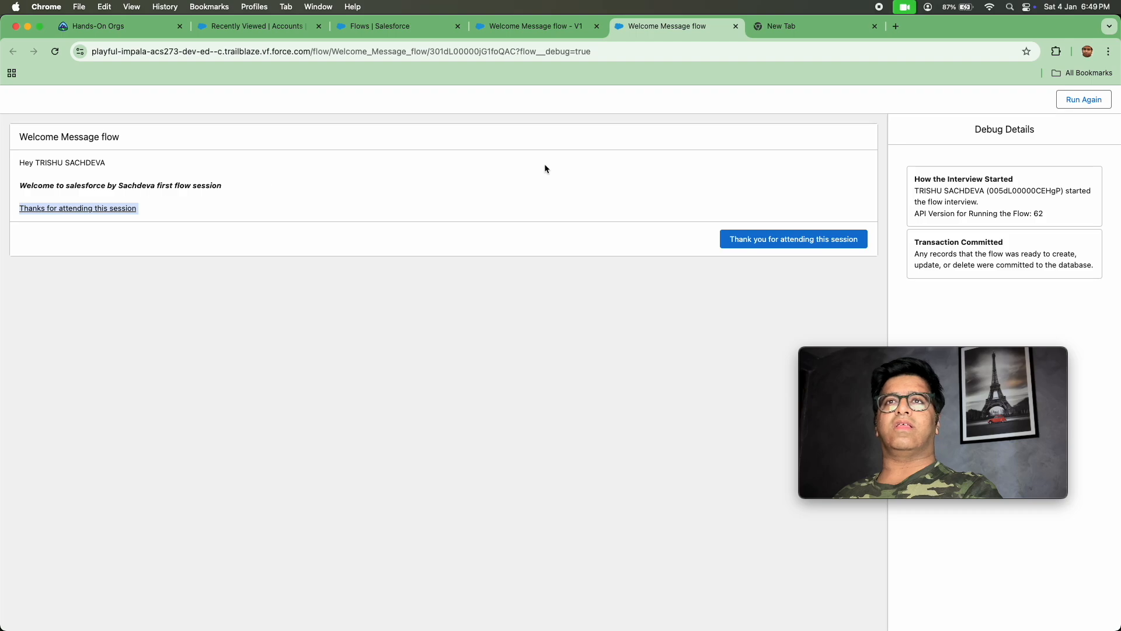
left_click(785, 239)
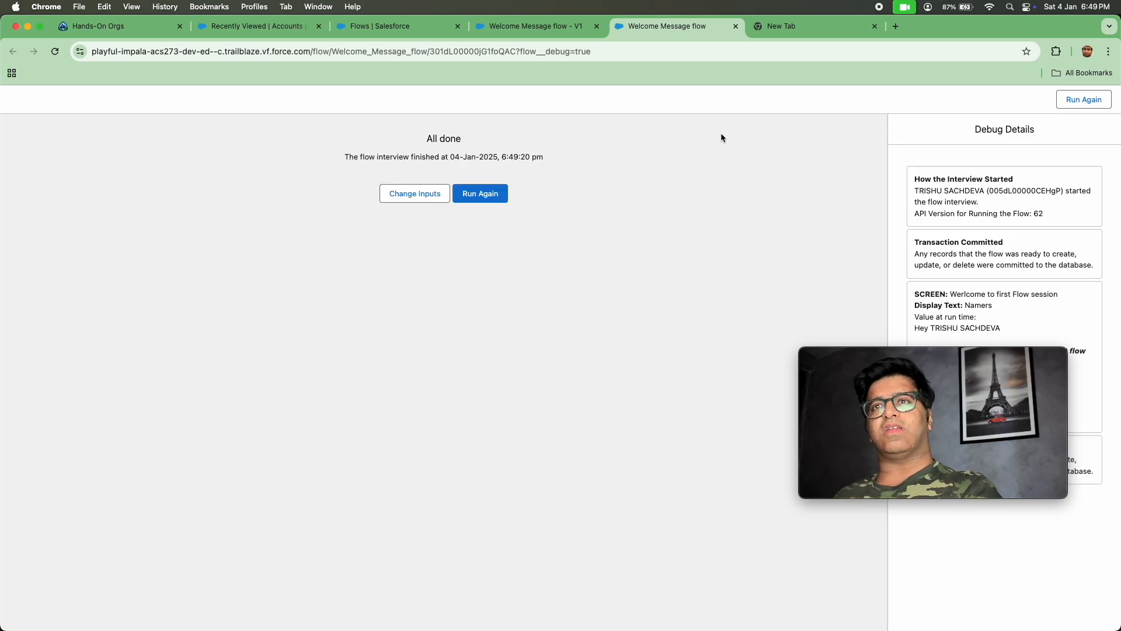
Go to the Service app's Home page and open it for editing in Lightning App Builder
left_click(564, 27)
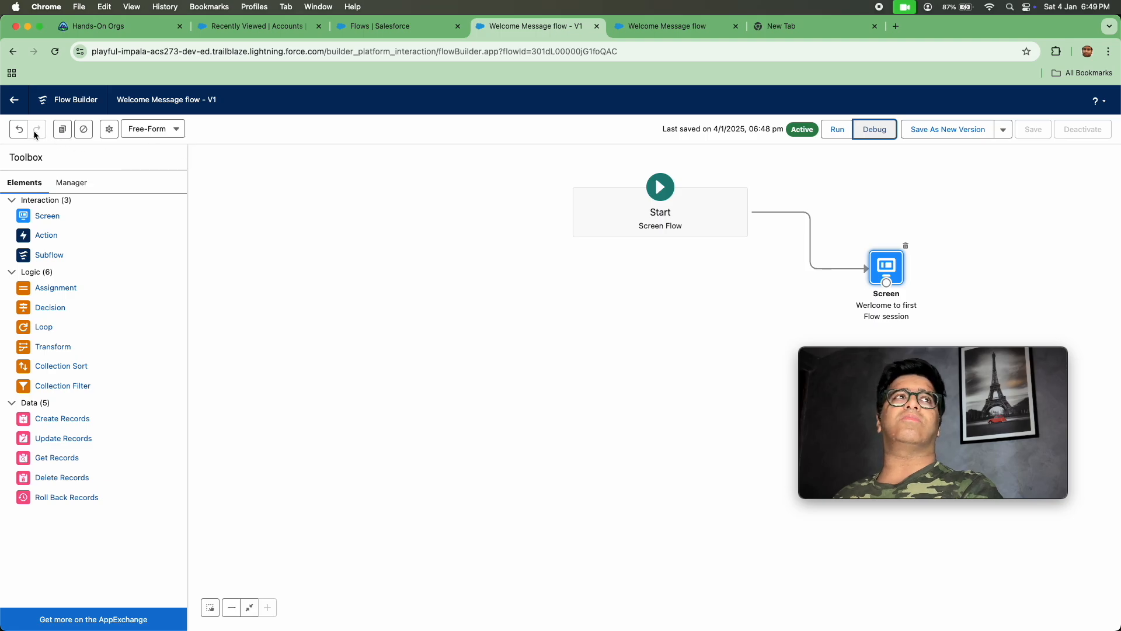
left_click(288, 29)
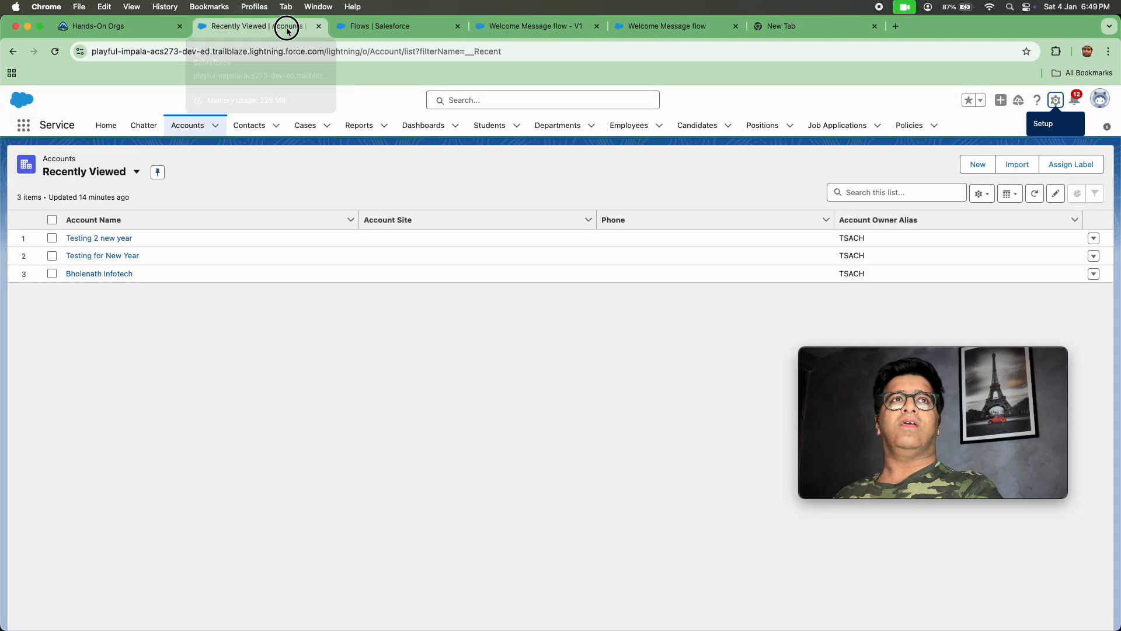
left_click(30, 133)
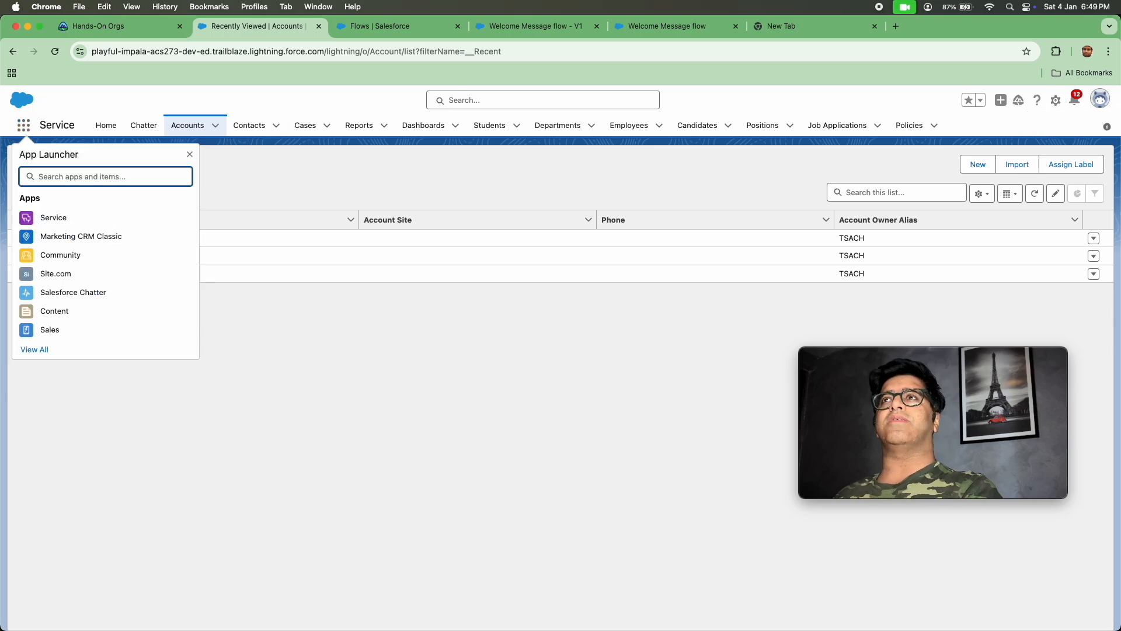
left_click(106, 125)
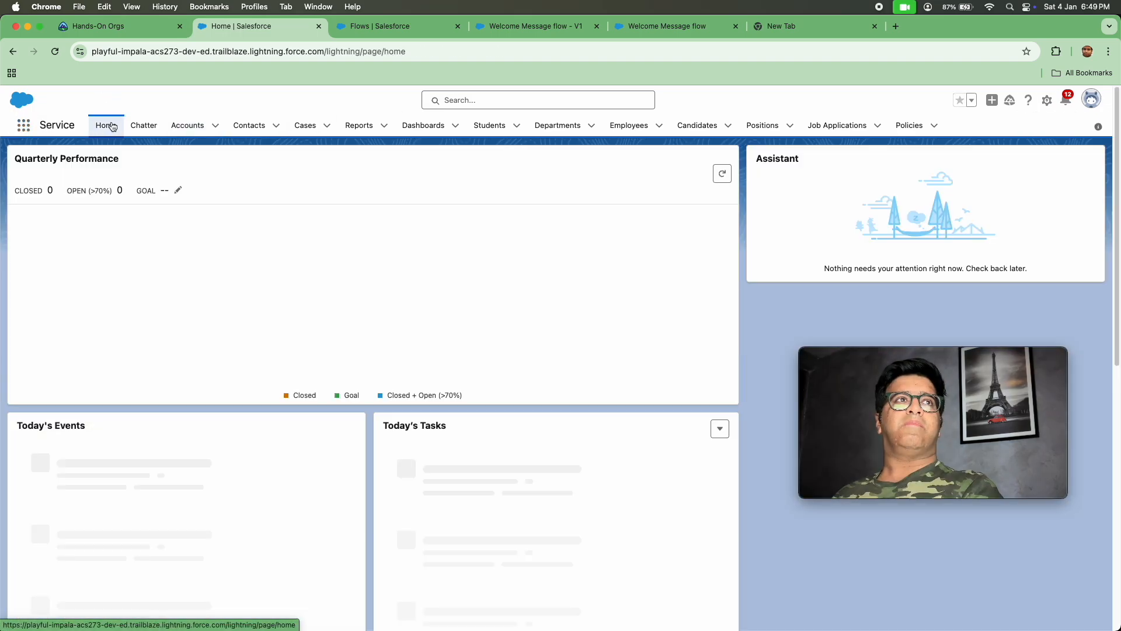
left_click(1048, 101)
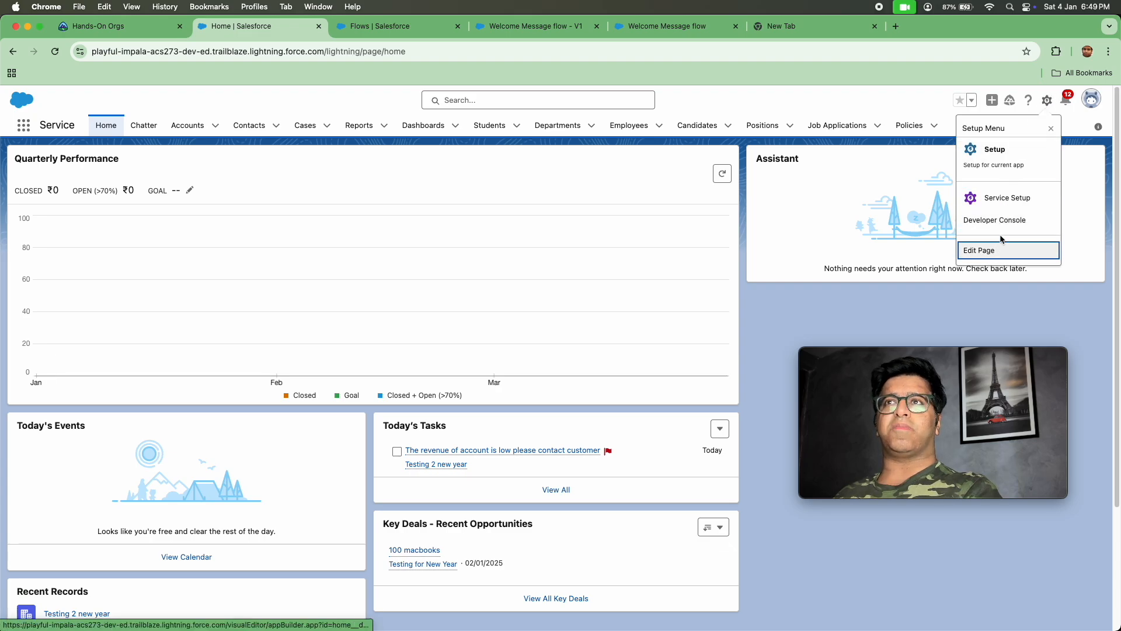
left_click(1048, 103)
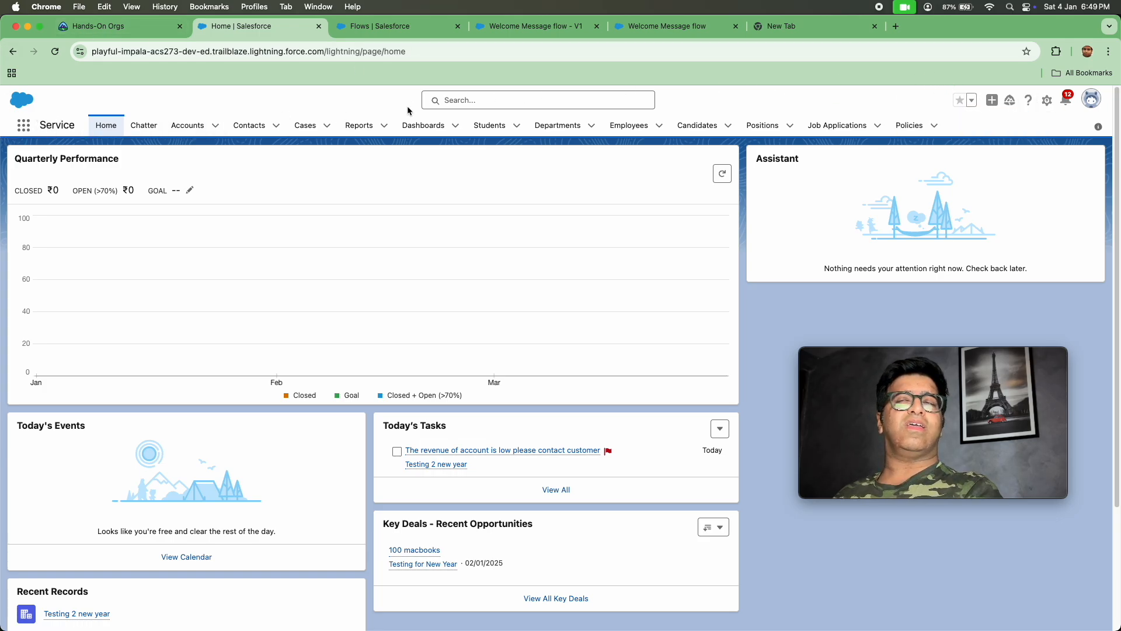
left_click(1047, 102)
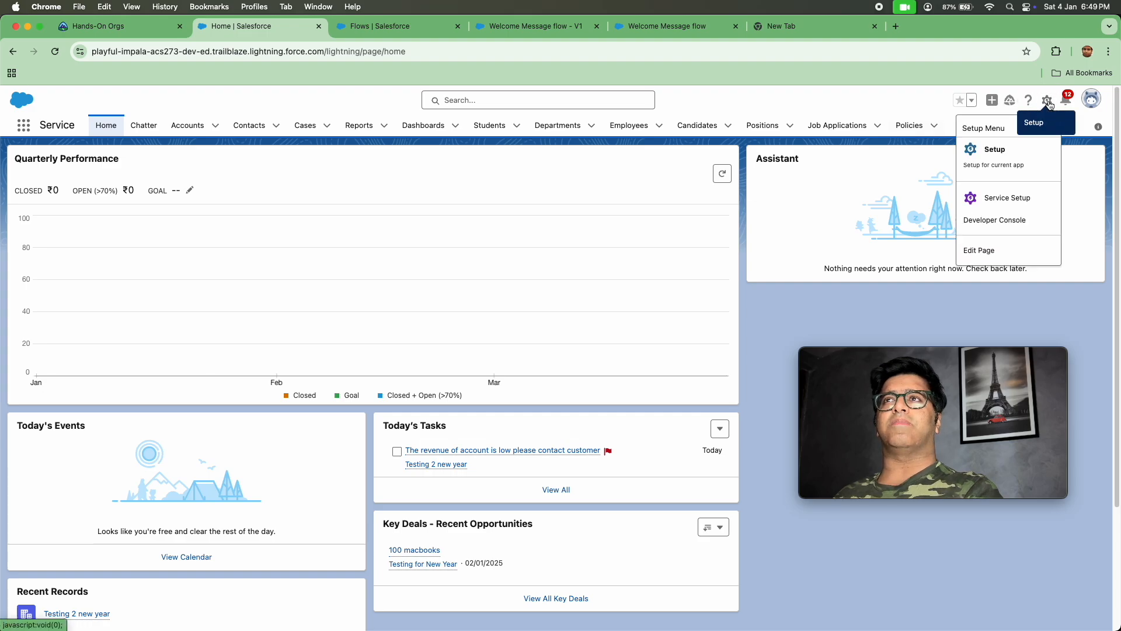
left_click(987, 256)
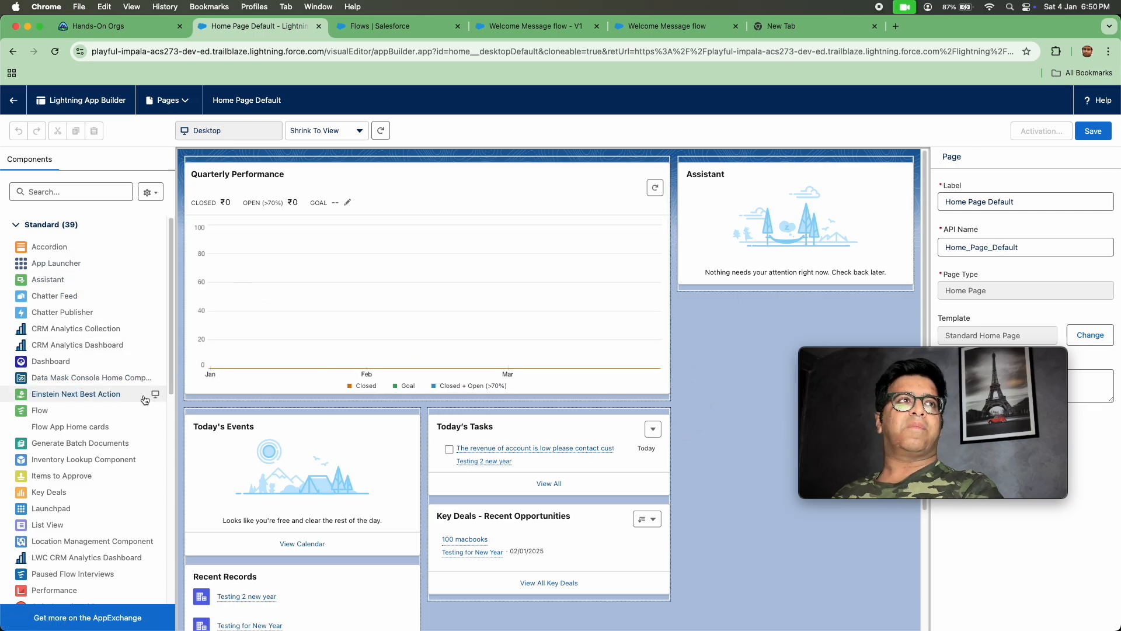
Search the components for "flow" and place a Flow component below the Assistant on the home page
scroll(110, 370, "down", 10)
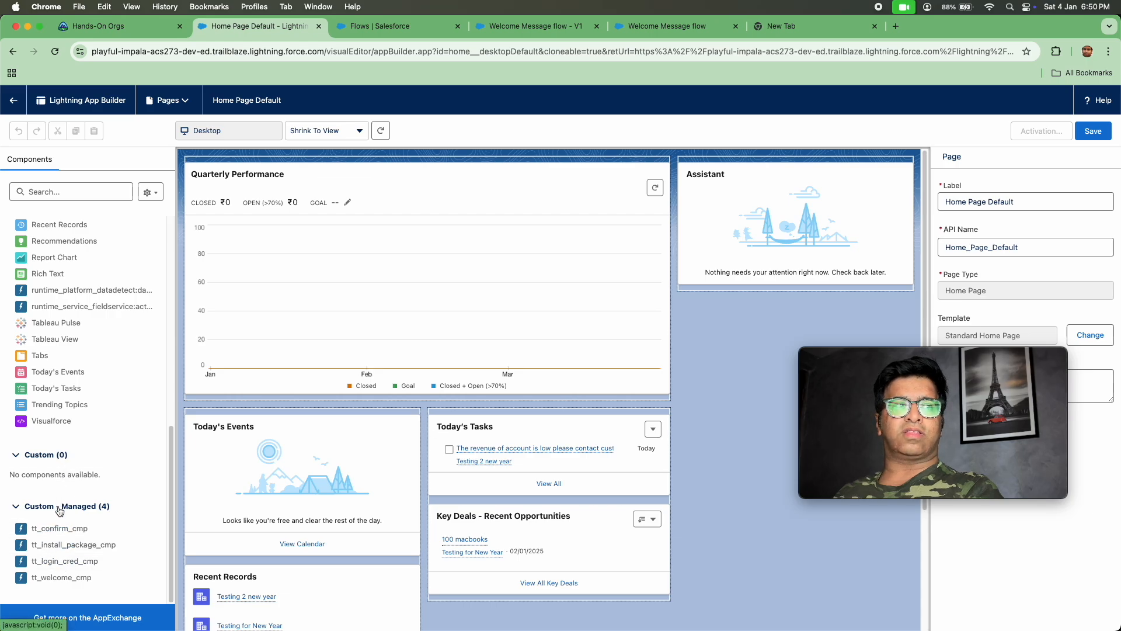
left_click(71, 193)
type("flow")
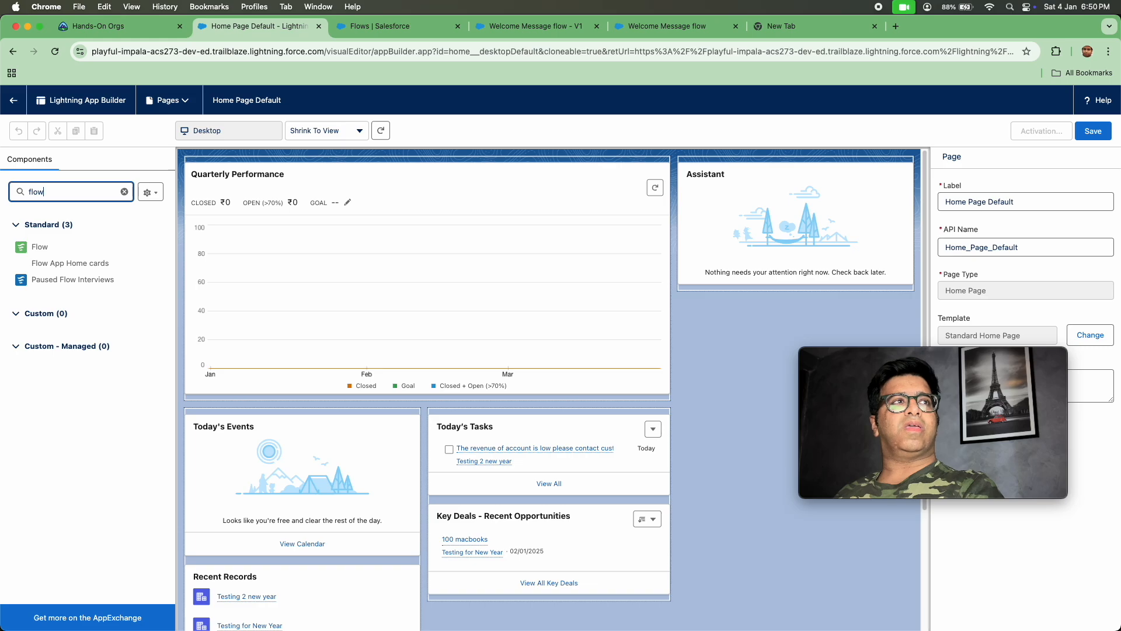
left_click_drag(36, 246, 708, 274)
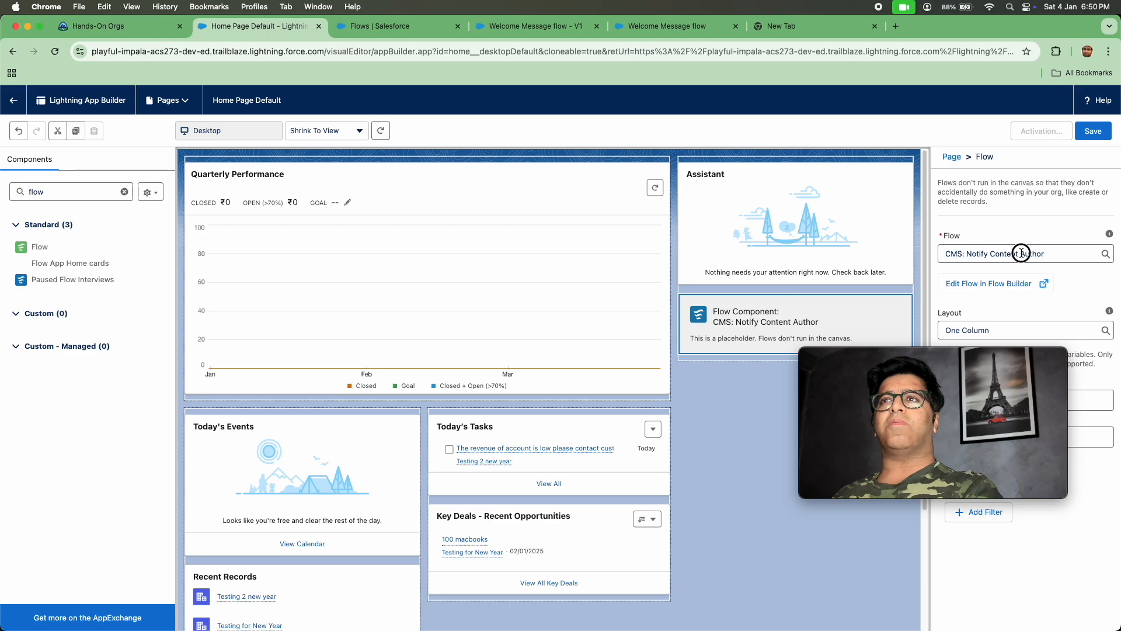
Set the new Flow component to use the Welcome Message flow
left_click(1021, 253)
key("BackSpace")
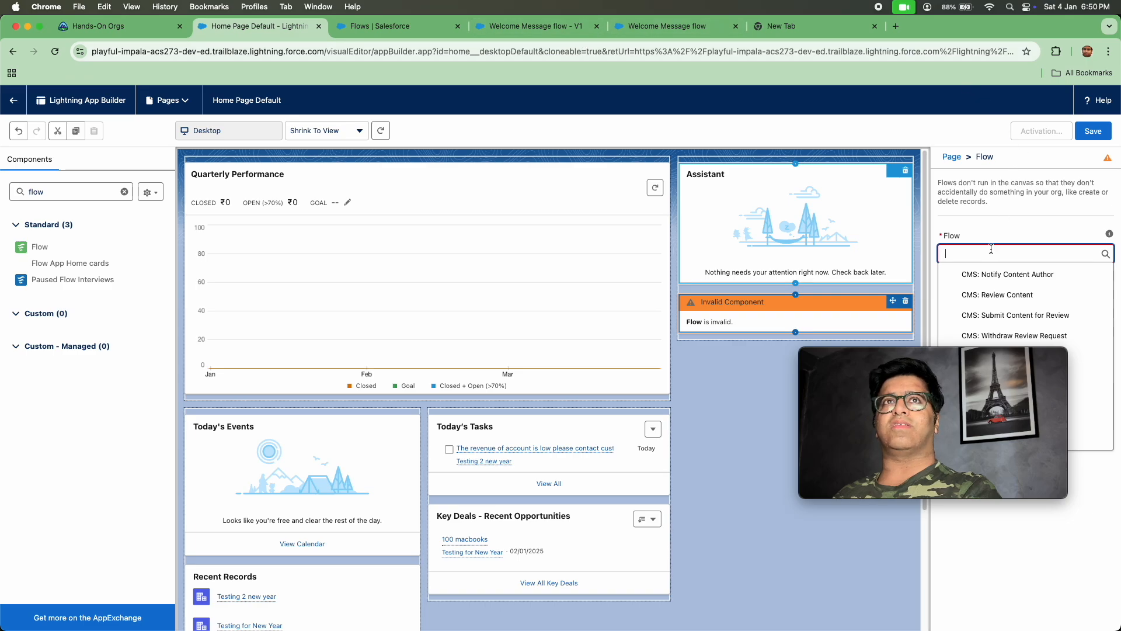
type("welc")
left_click(969, 271)
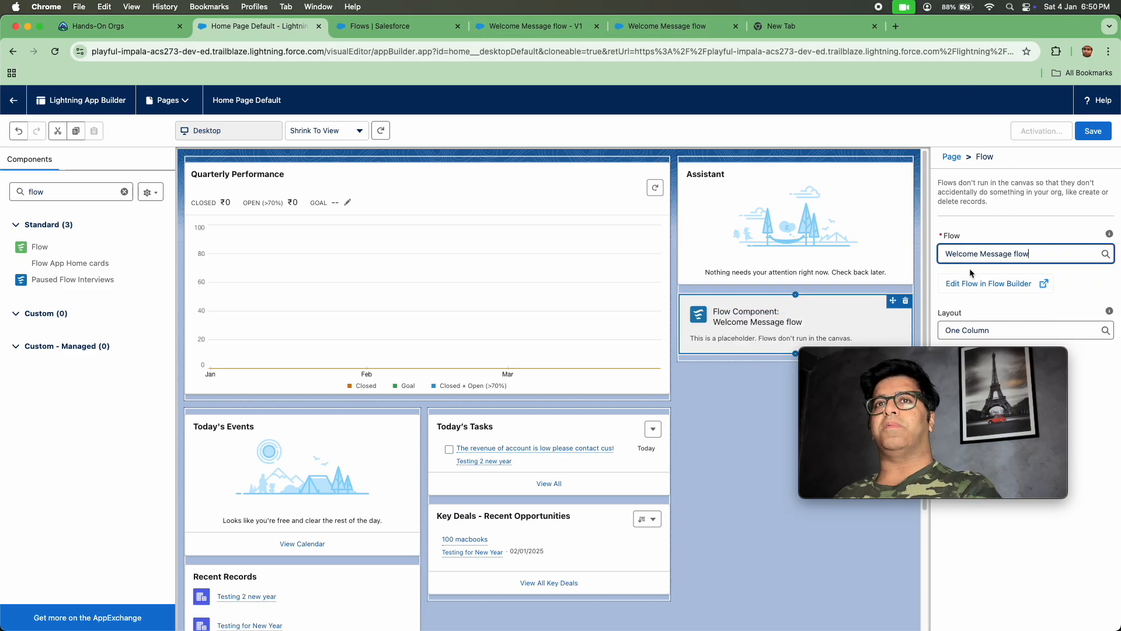
Save the home page with the Flow component, activate it as the org default, and save it again
left_click(1092, 130)
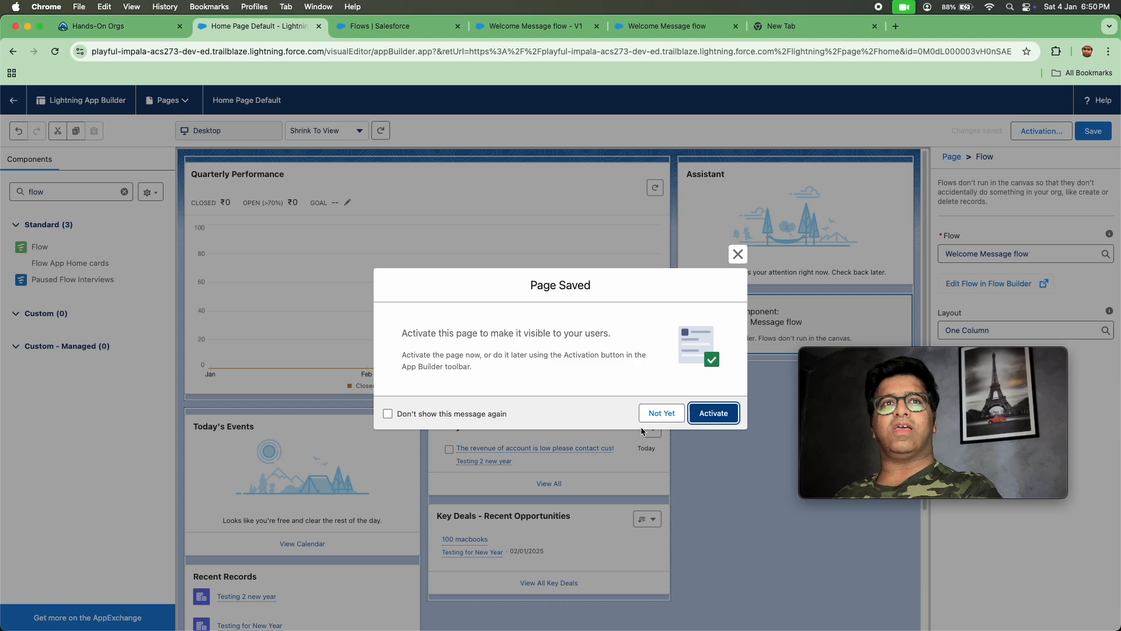
left_click(695, 413)
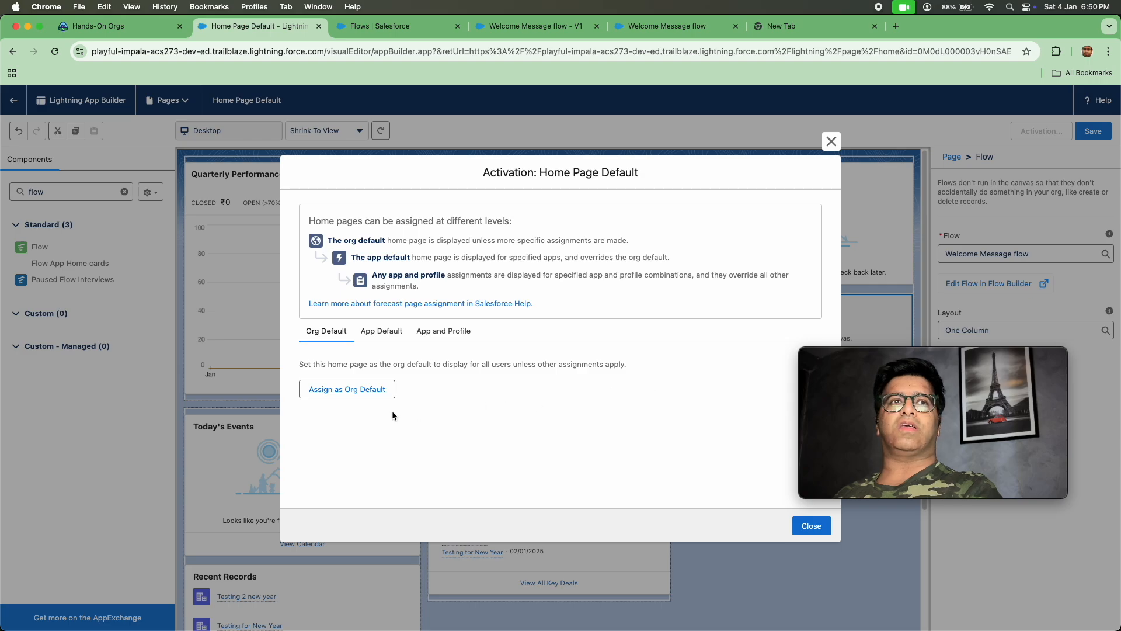
left_click(376, 389)
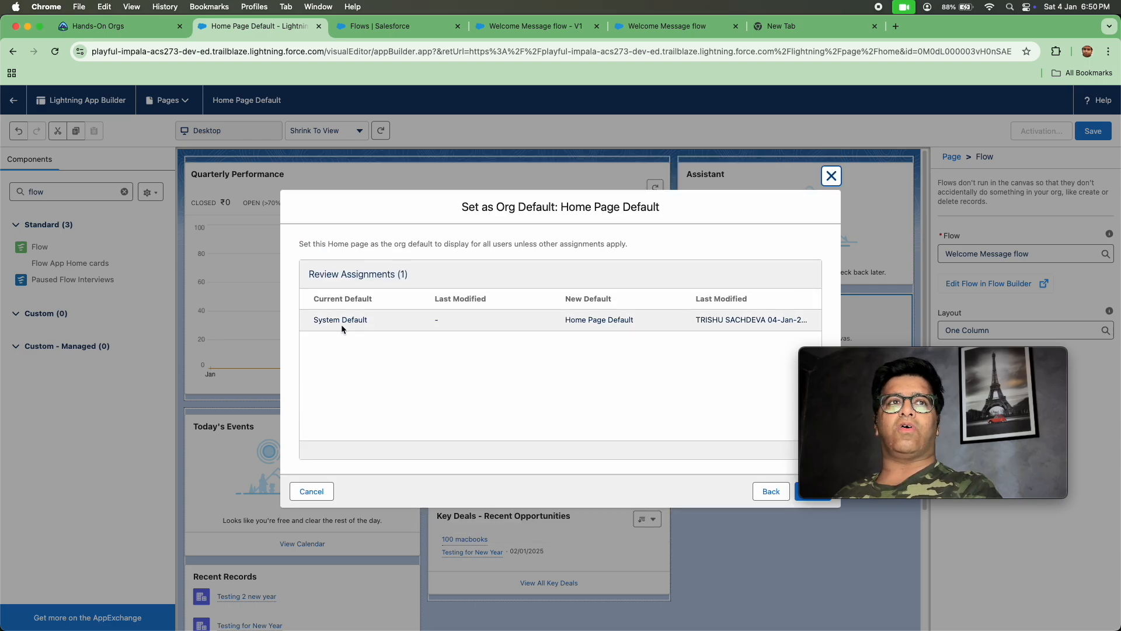
left_click(801, 495)
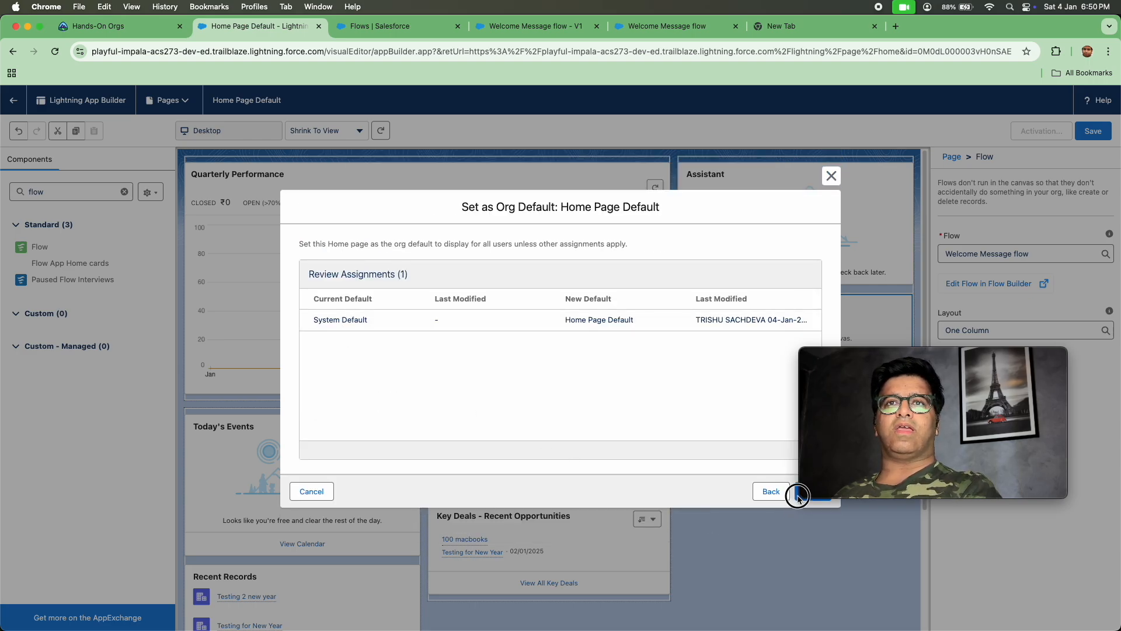
left_click_drag(851, 456, 891, 441)
left_click(816, 497)
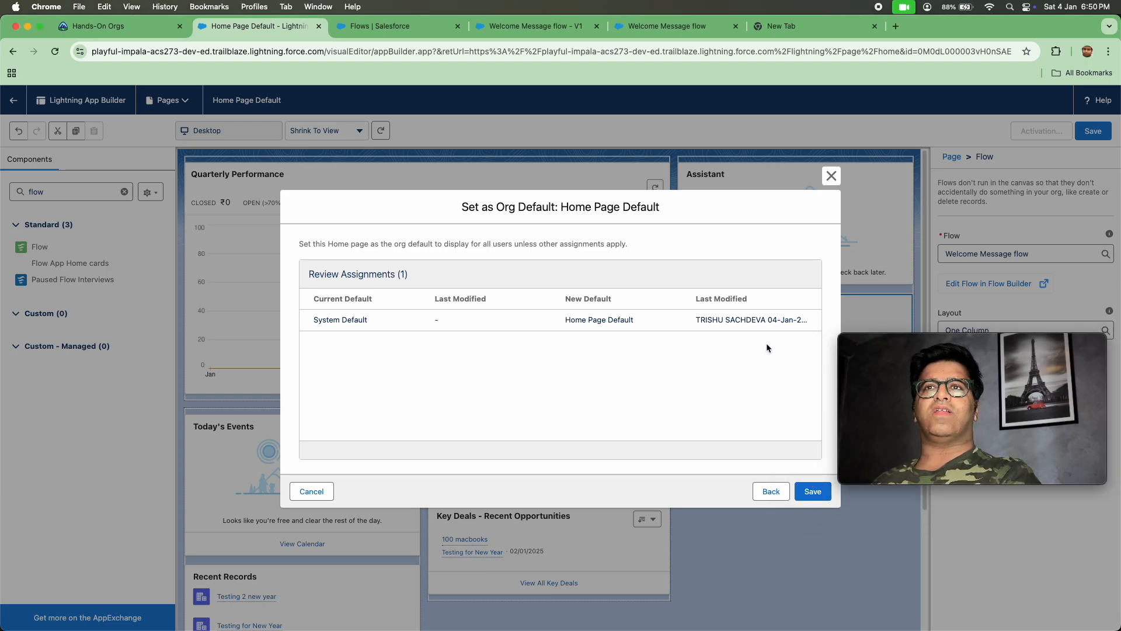
left_click(811, 492)
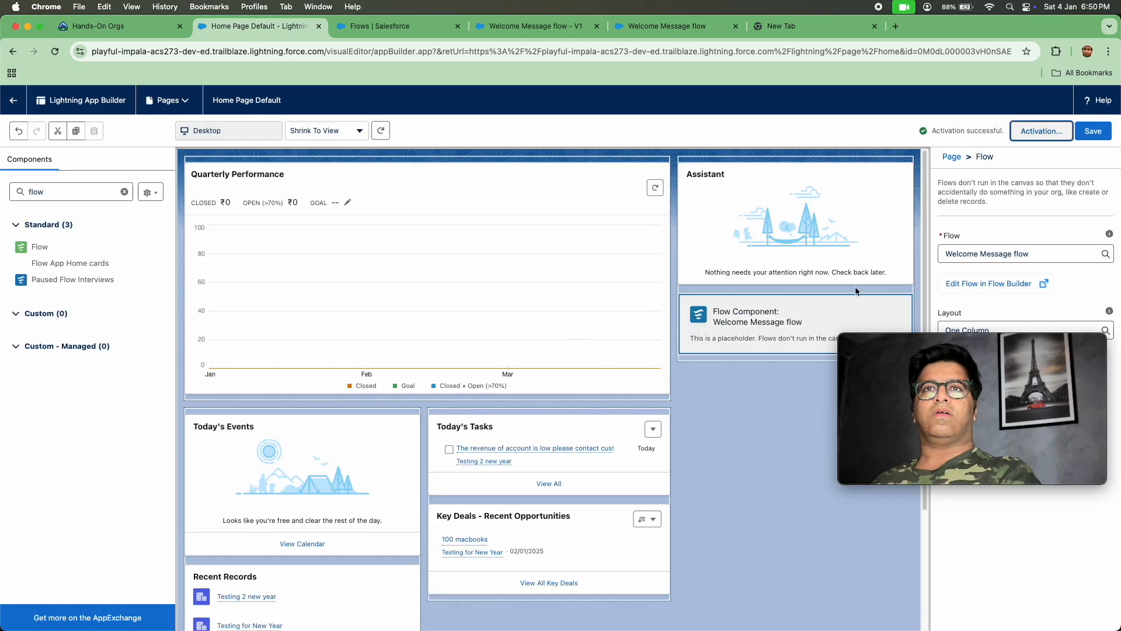
left_click(1092, 131)
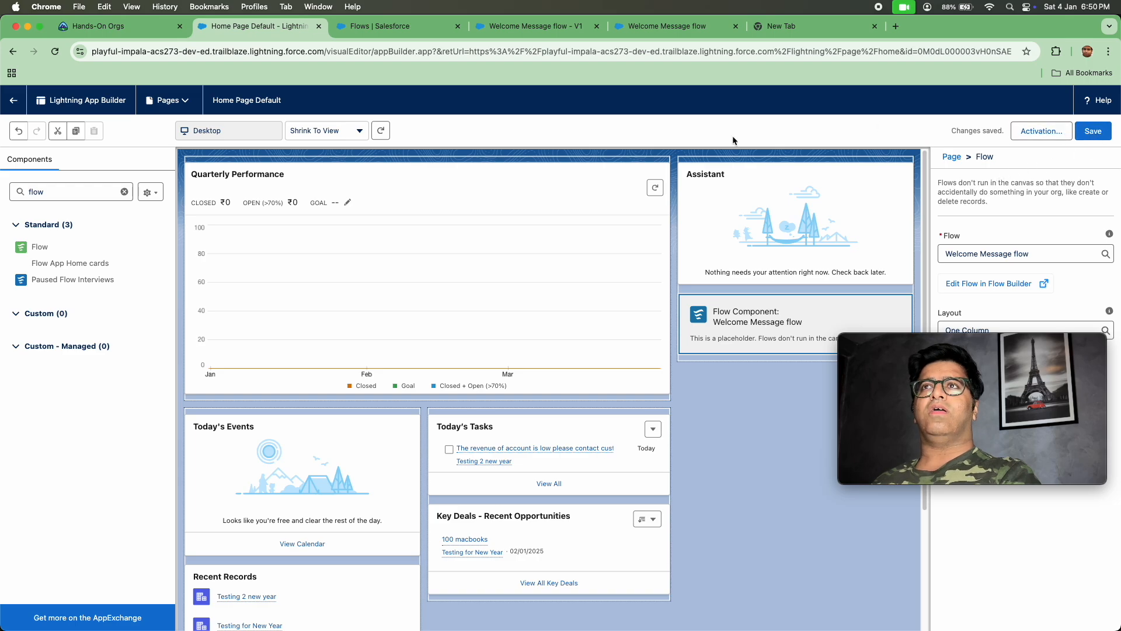
Return to the Service app's Home page and reload it to check for the welcome flow
left_click(13, 100)
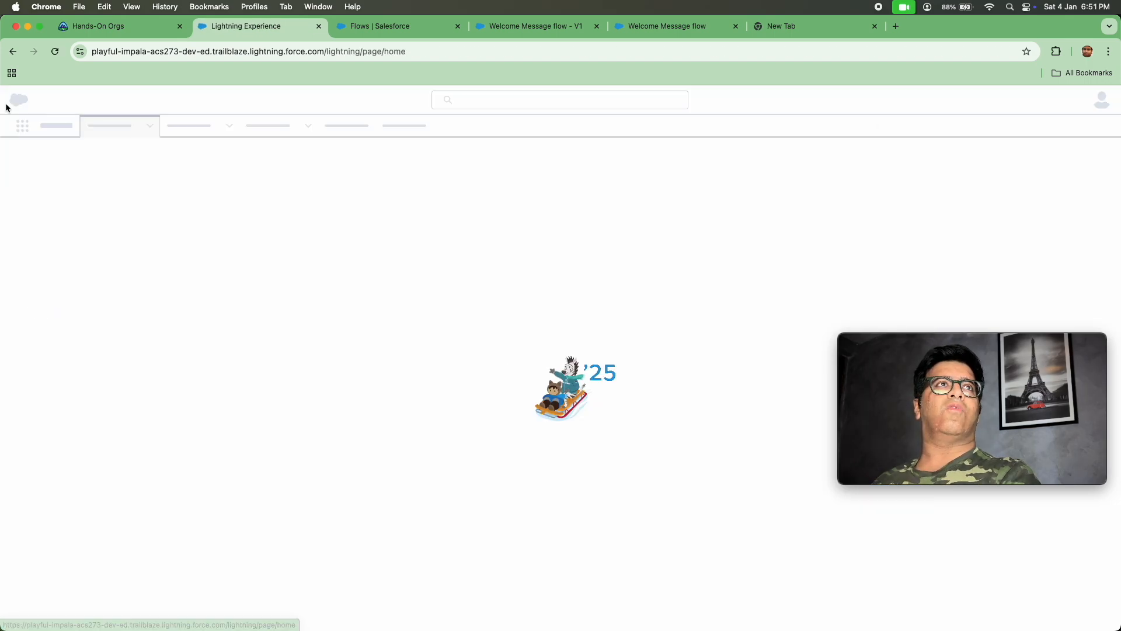
left_click(547, 49)
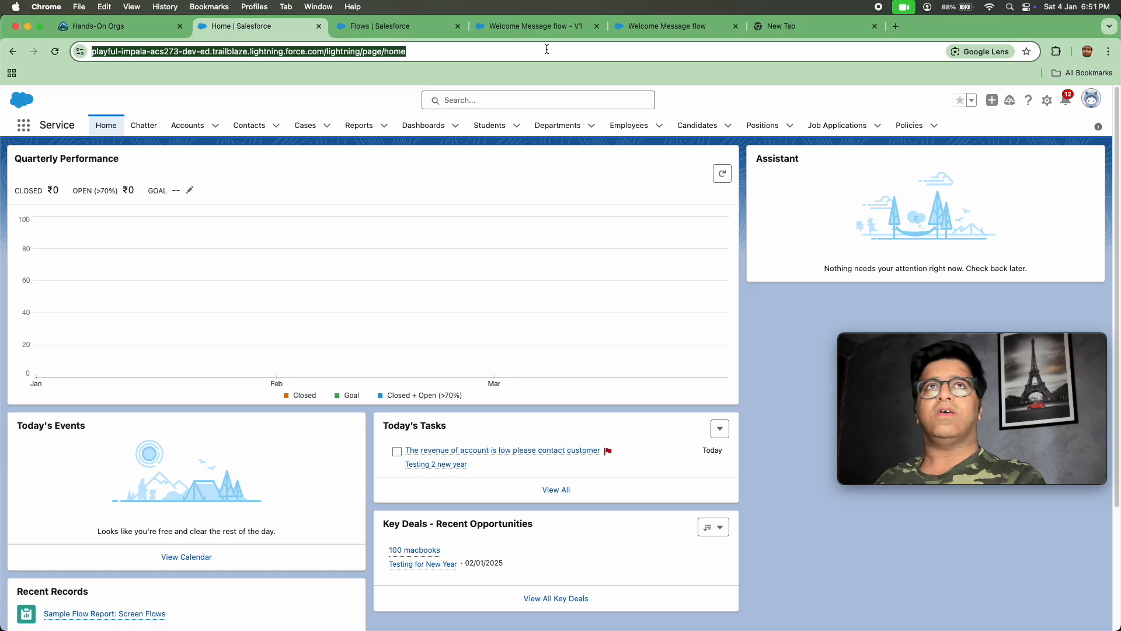
key("Return")
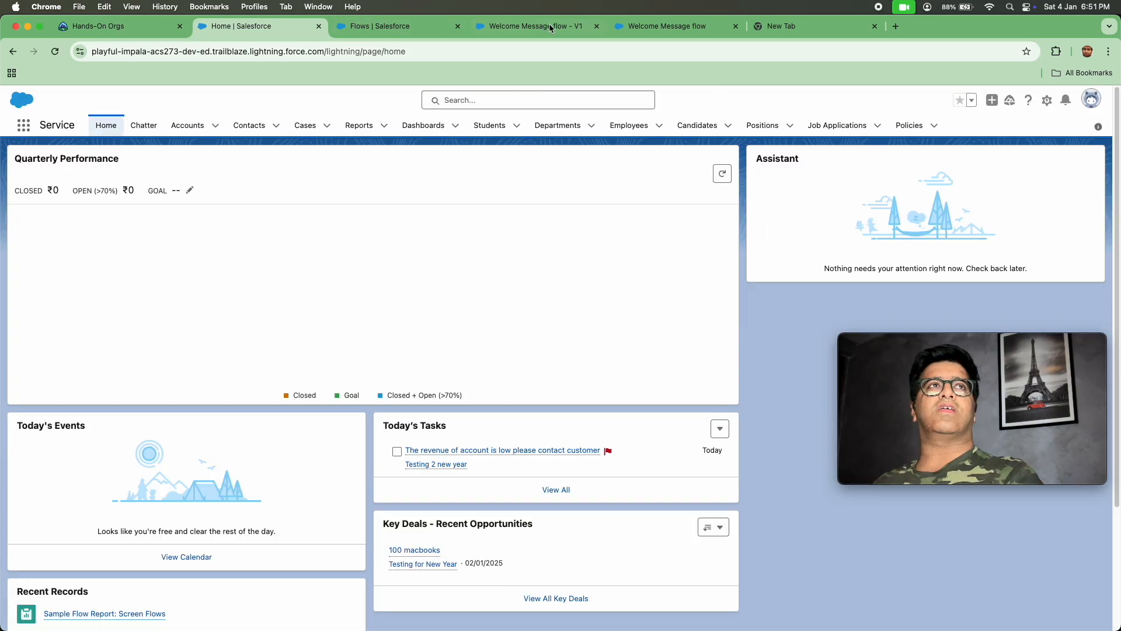
left_click(551, 27)
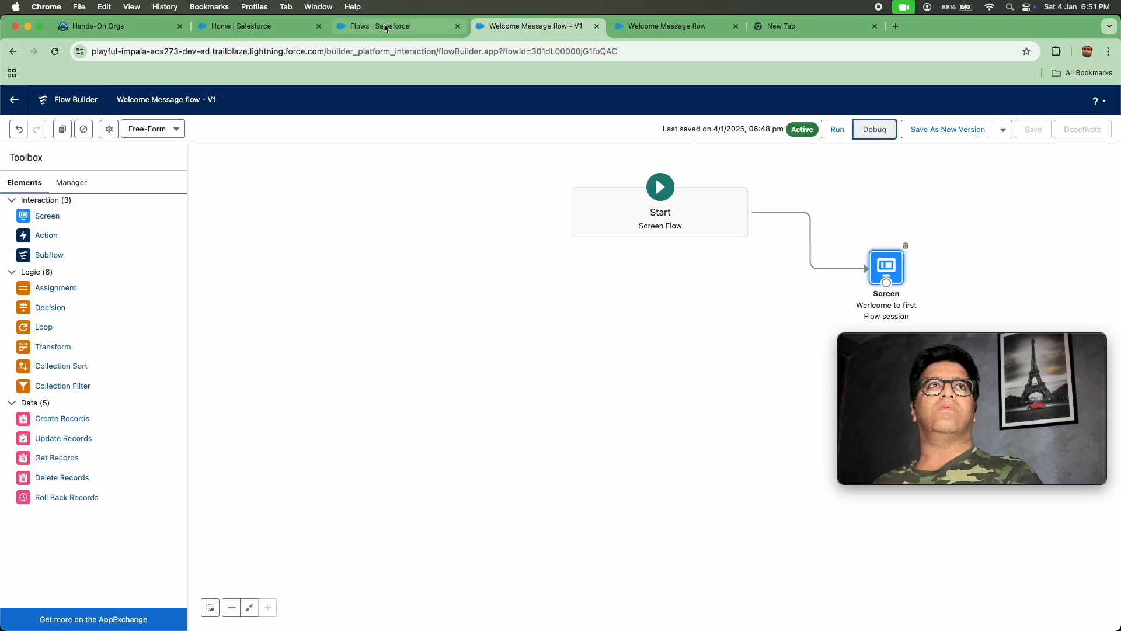
left_click(273, 30)
left_click(439, 51)
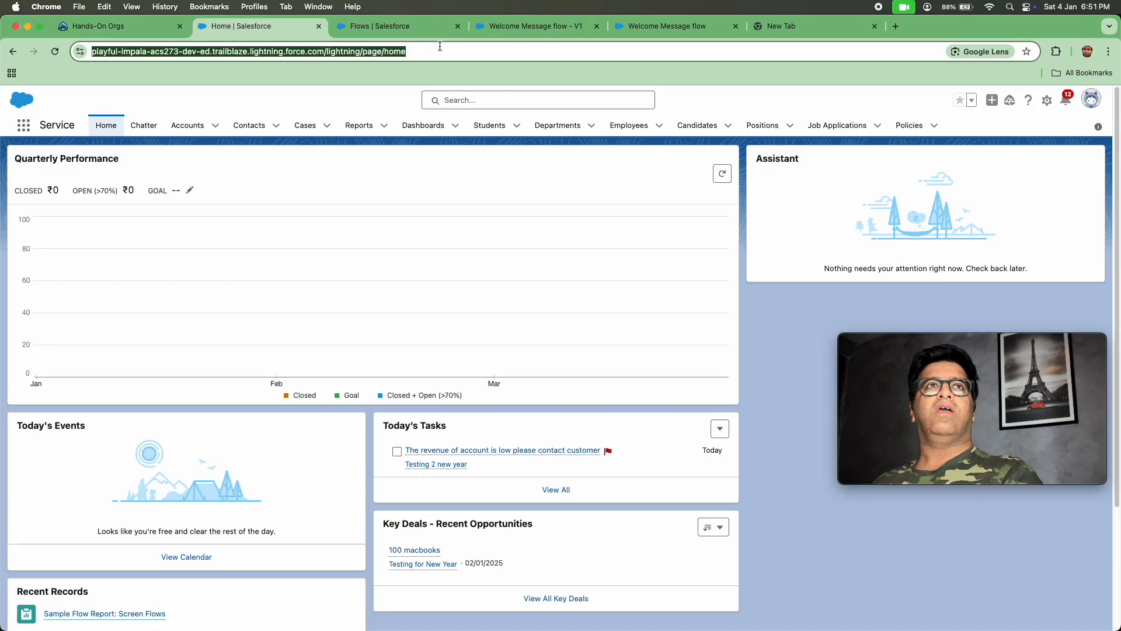
key("Return")
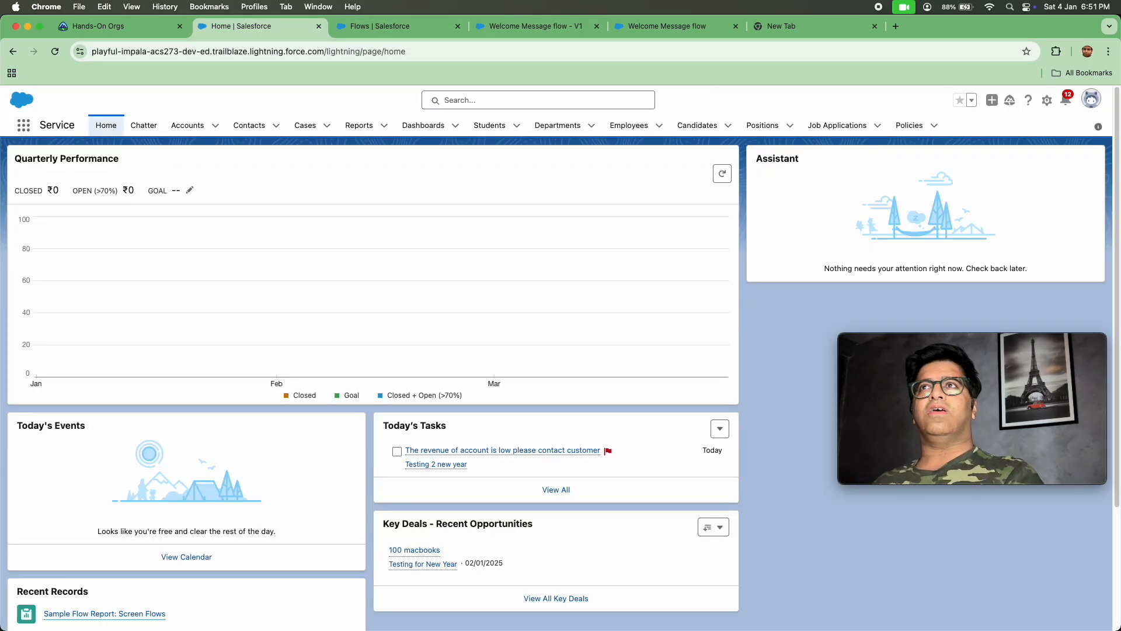
Reopen the Home page for editing and place a Flow component below the Assistant
left_click(1047, 101)
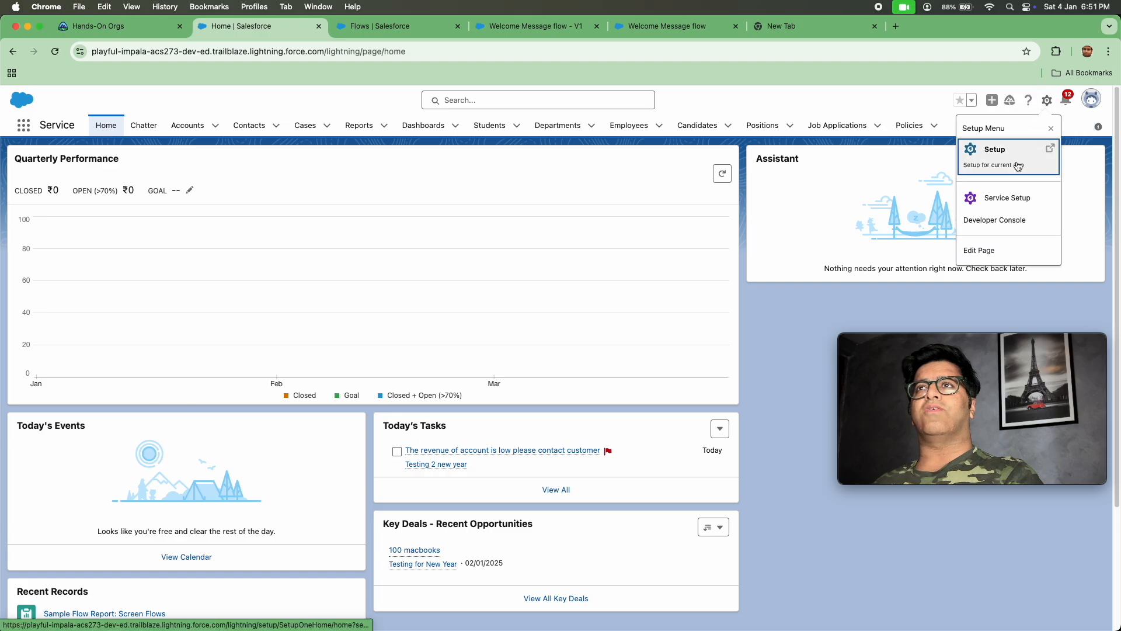
left_click(1010, 247)
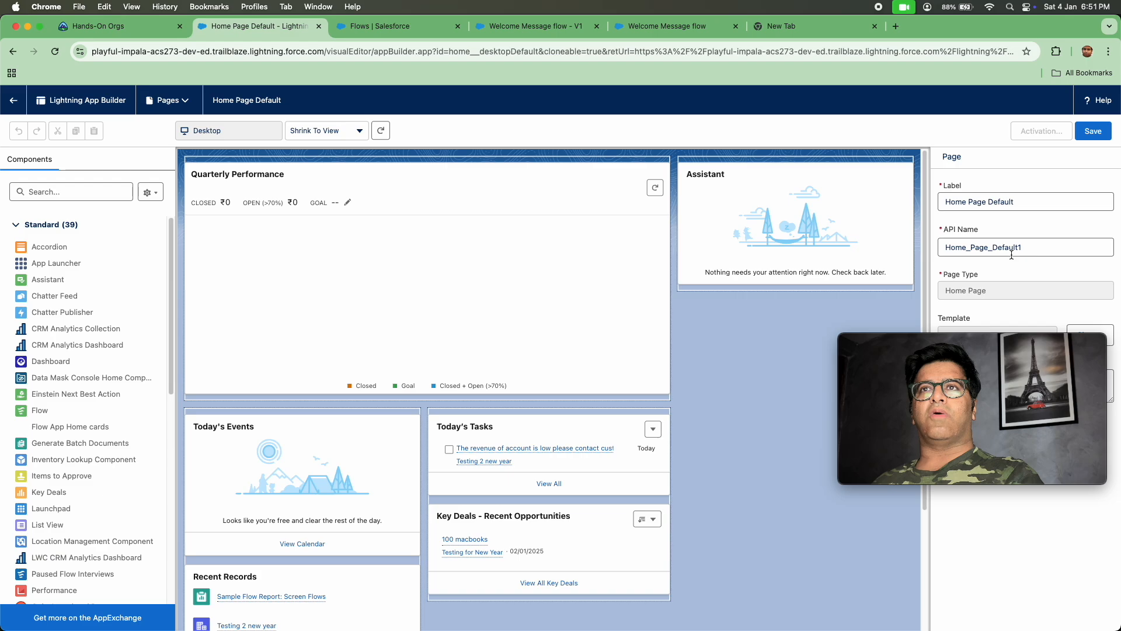
left_click(113, 191)
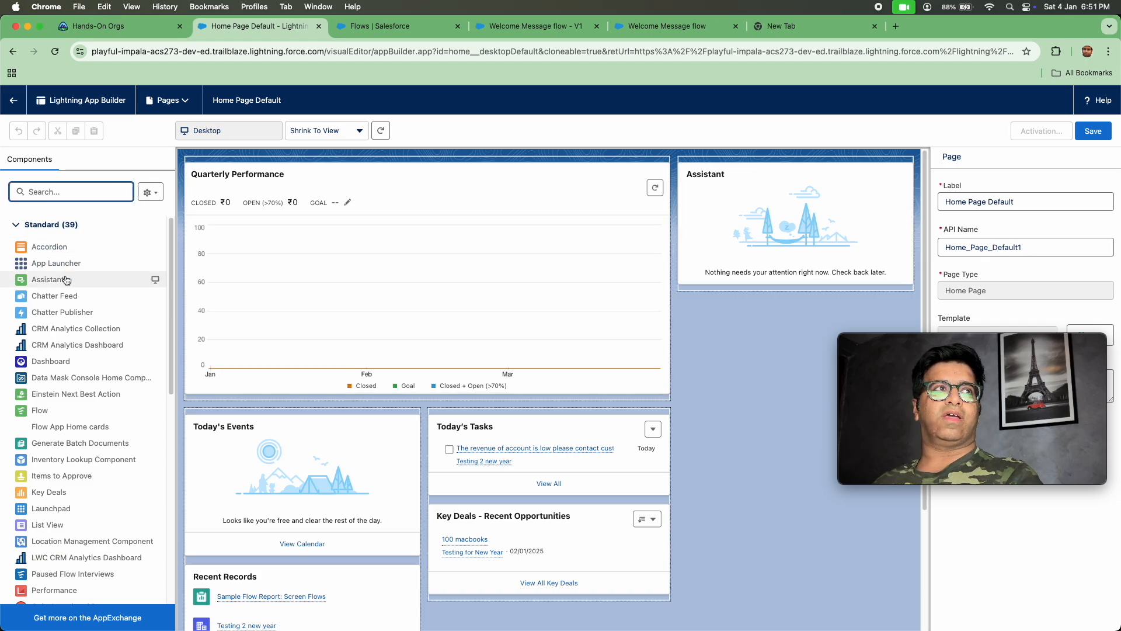
left_click_drag(40, 410, 717, 280)
Set the newly placed Flow component to run the Welcome Message flow
left_click(1024, 253)
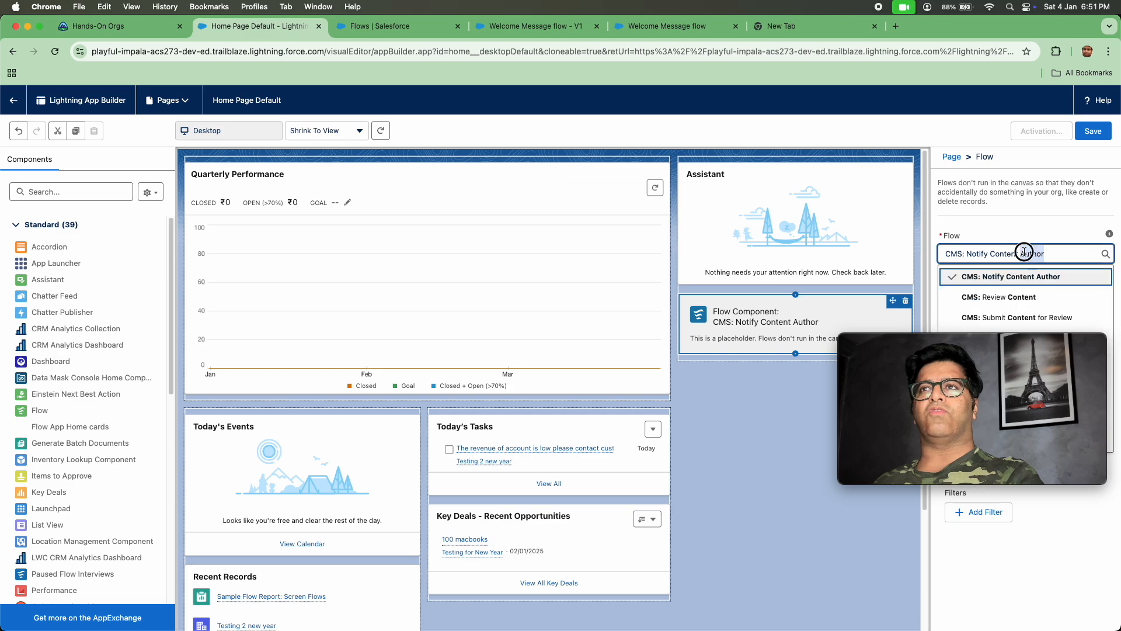
triple_click(1024, 253)
type("we")
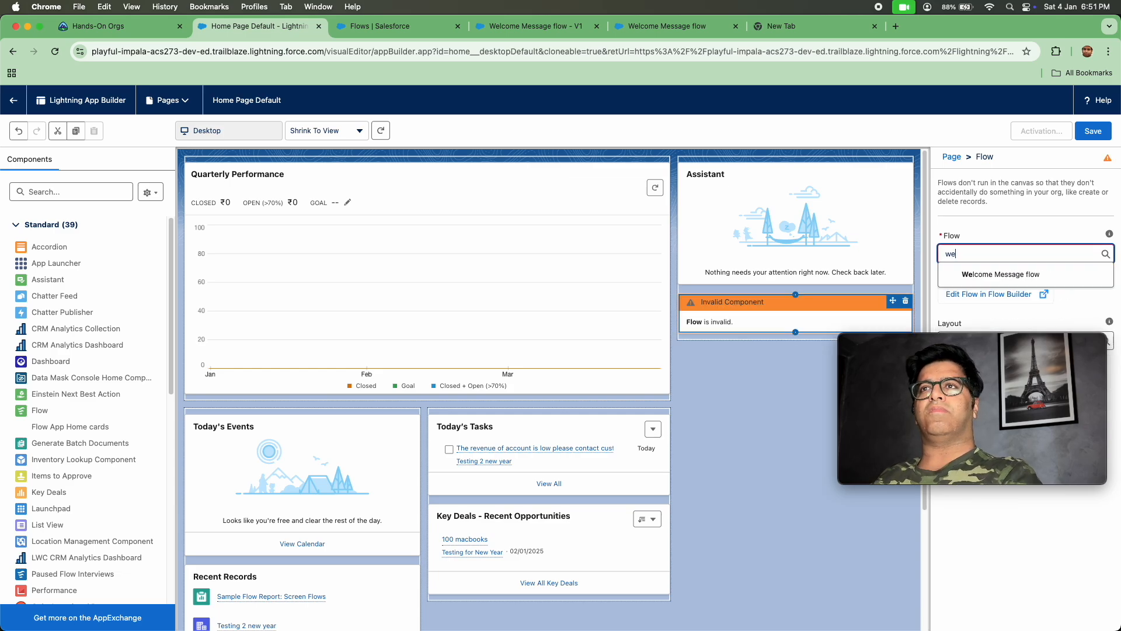
left_click(969, 273)
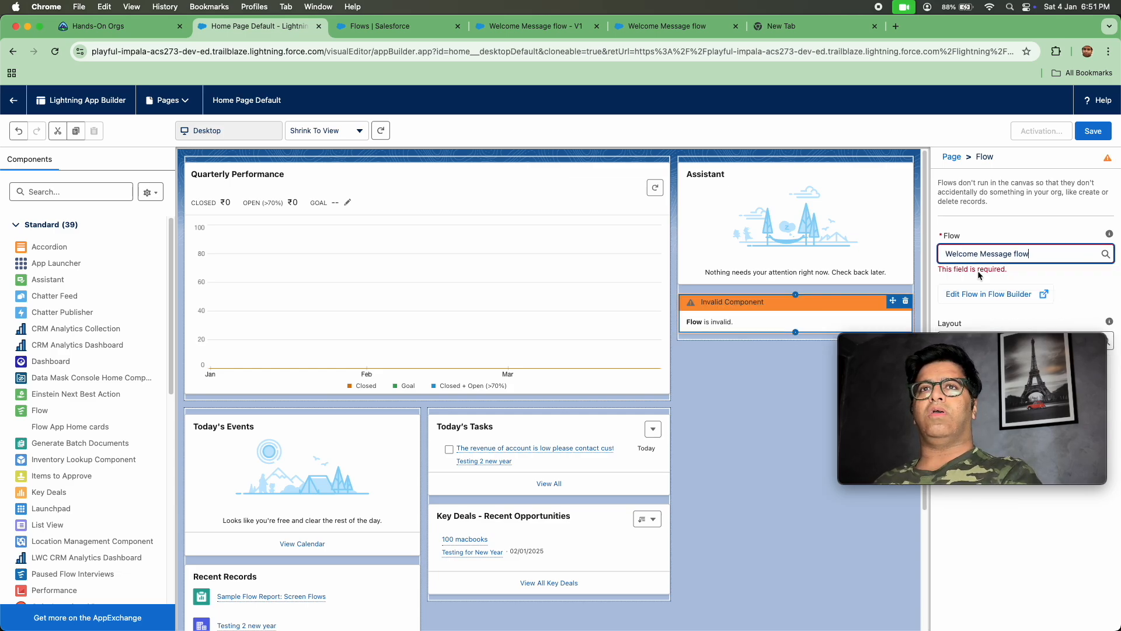
left_click_drag(952, 344, 828, 432)
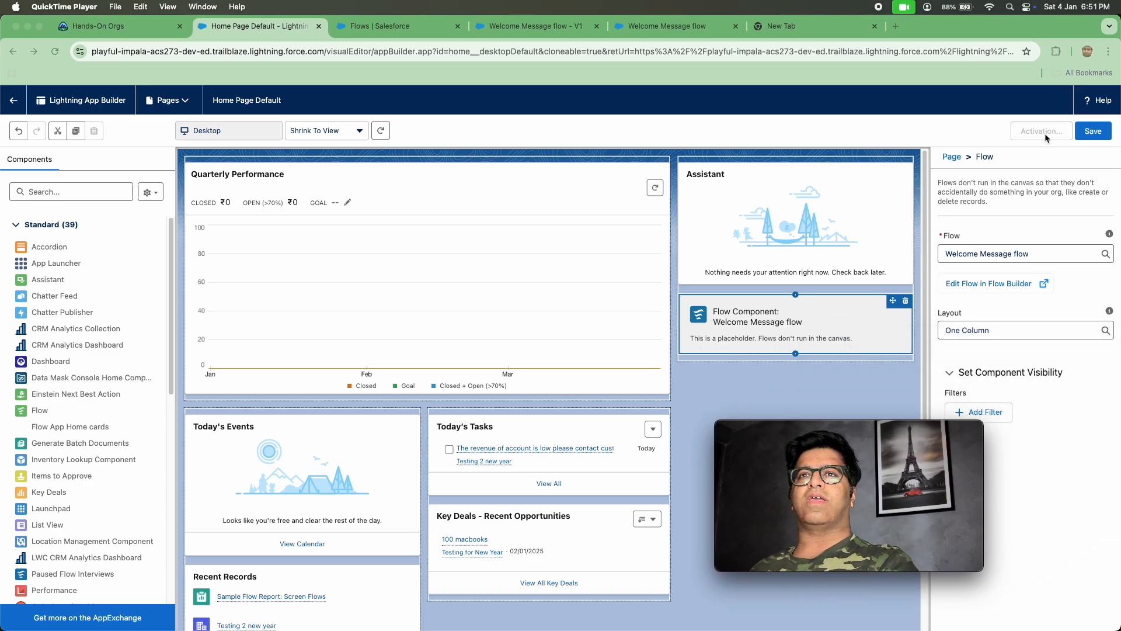
Save the rebuilt home page, activate it by assigning it as the org default, and save it once more
left_click(1090, 135)
left_click(1089, 138)
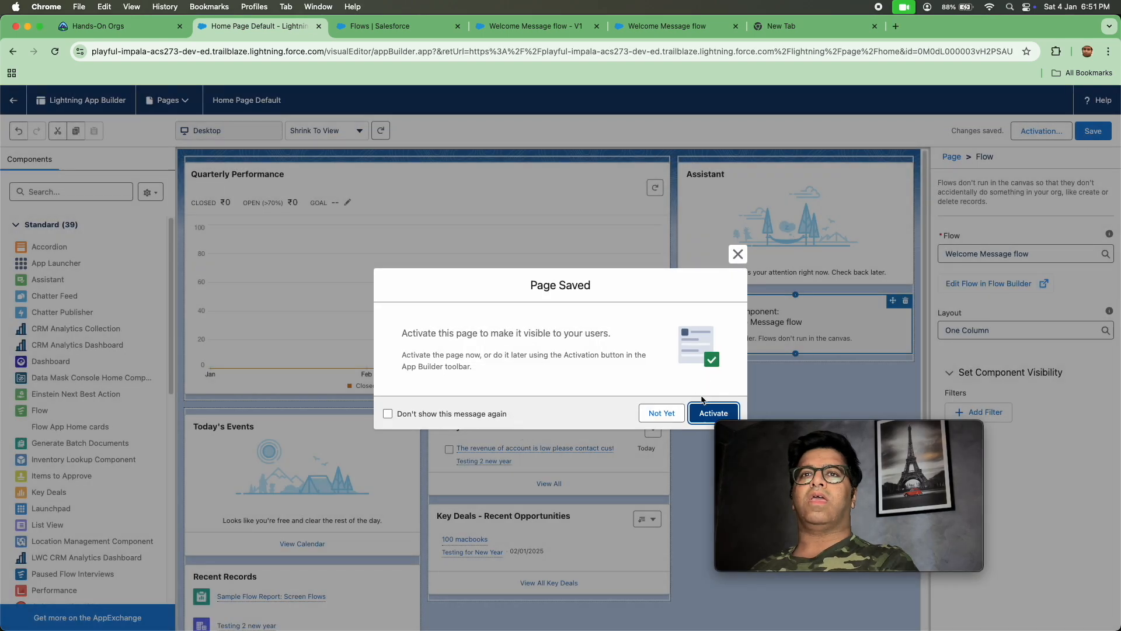
left_click(705, 407)
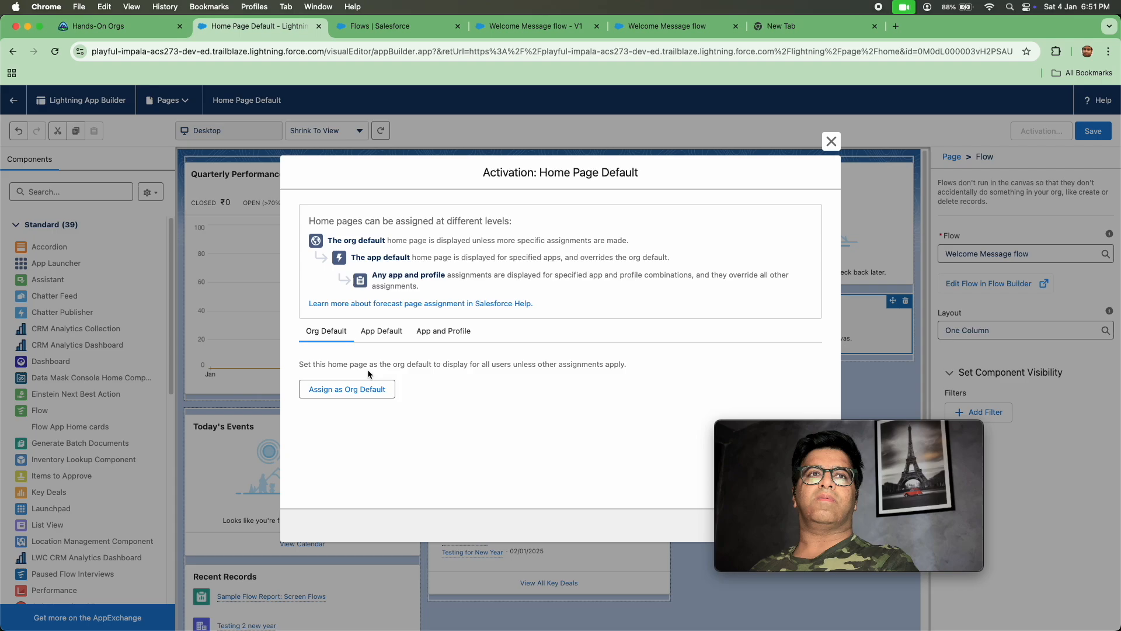
left_click(370, 388)
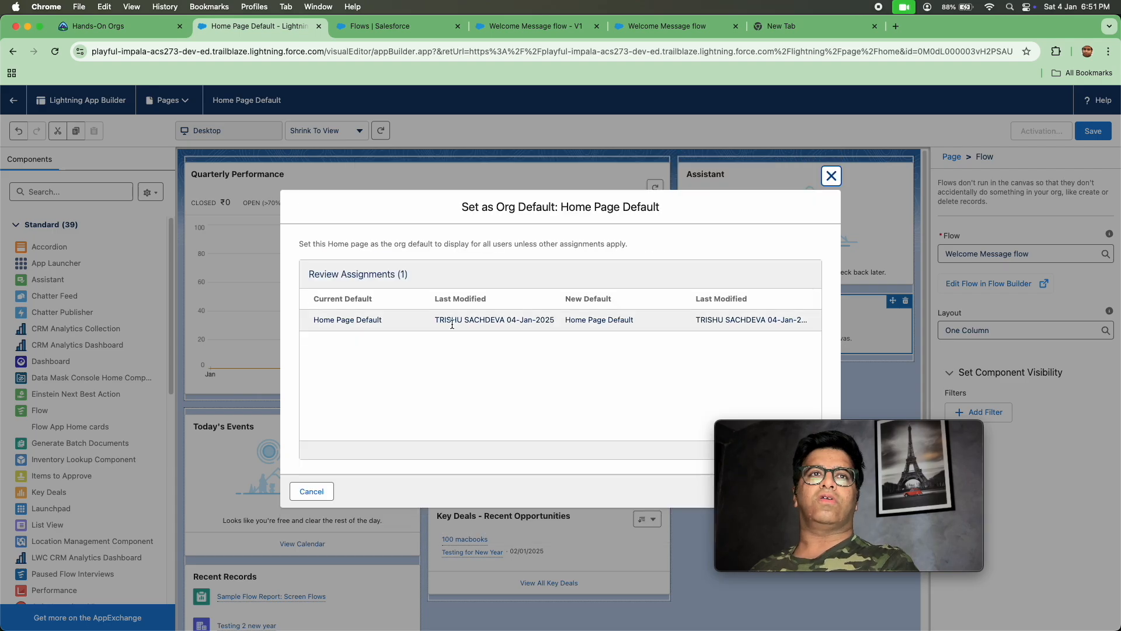
left_click_drag(815, 432, 967, 365)
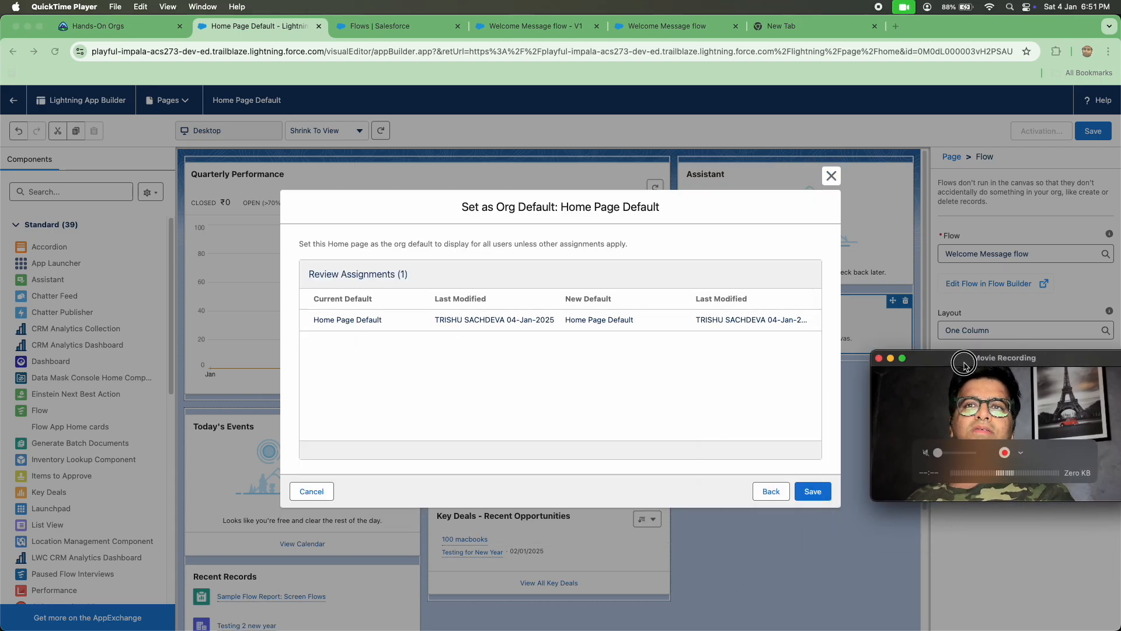
left_click(732, 318)
triple_click(731, 319)
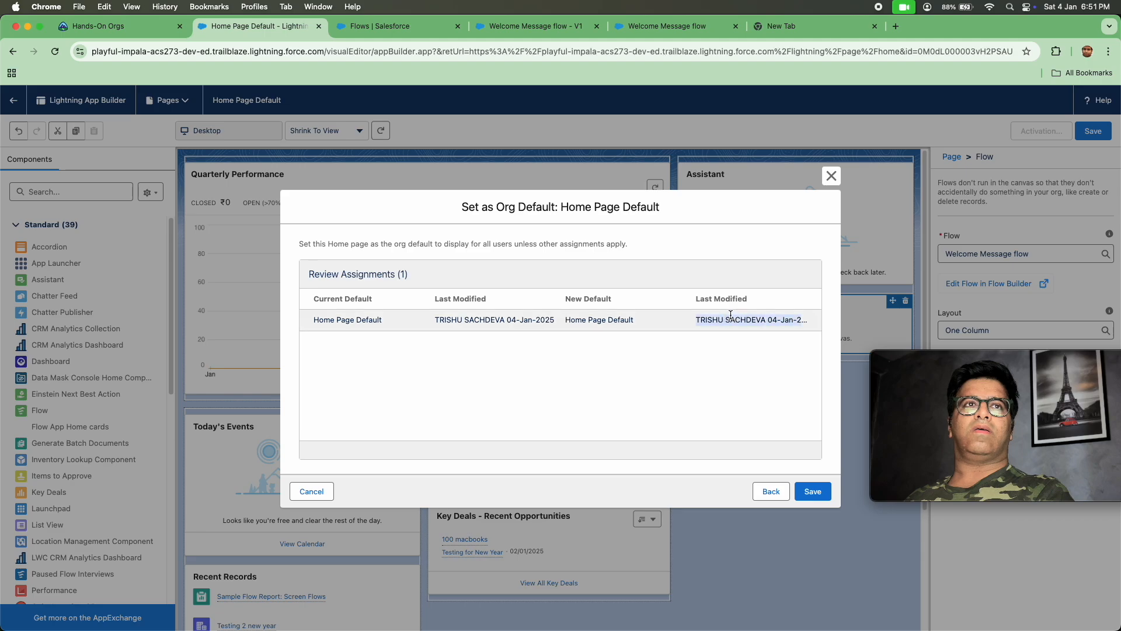
left_click(812, 492)
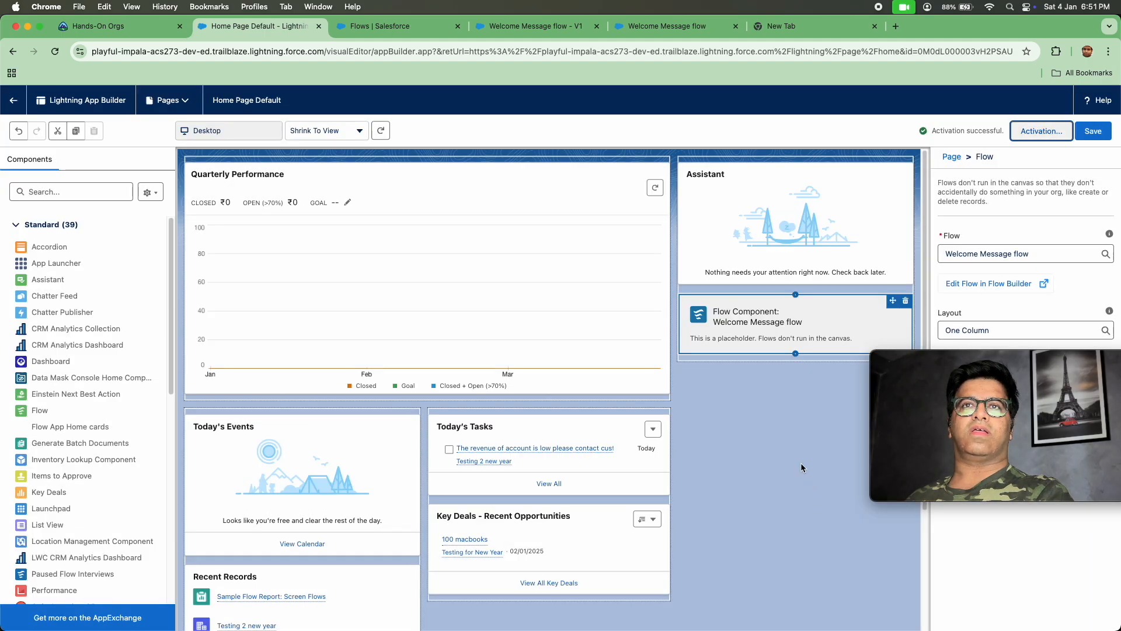
left_click(1097, 132)
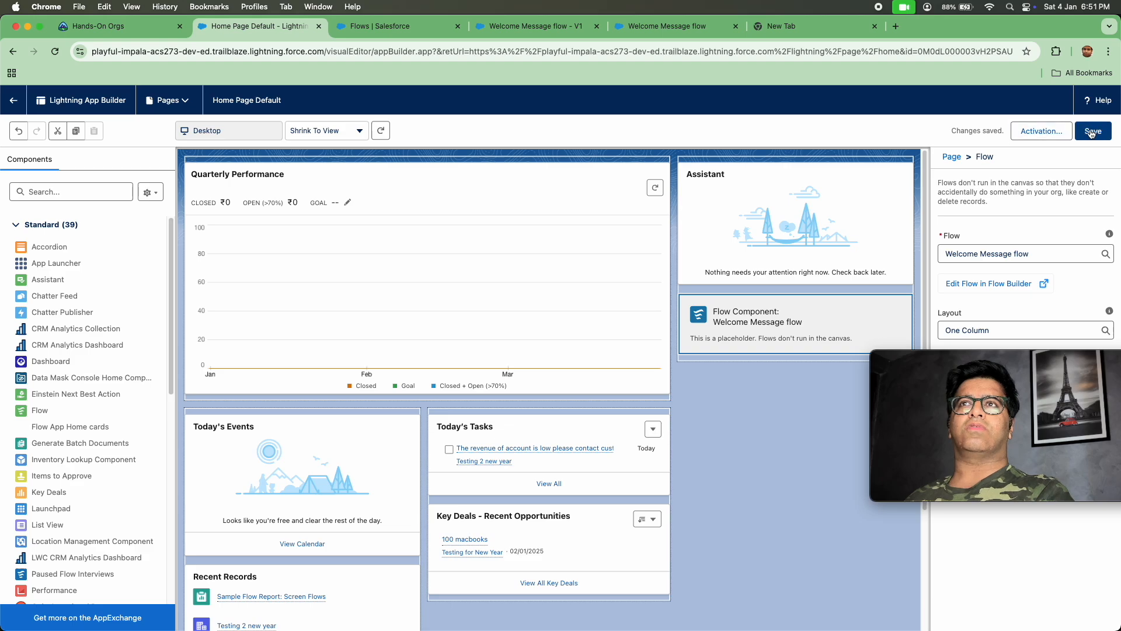
left_click(1091, 133)
left_click(1090, 132)
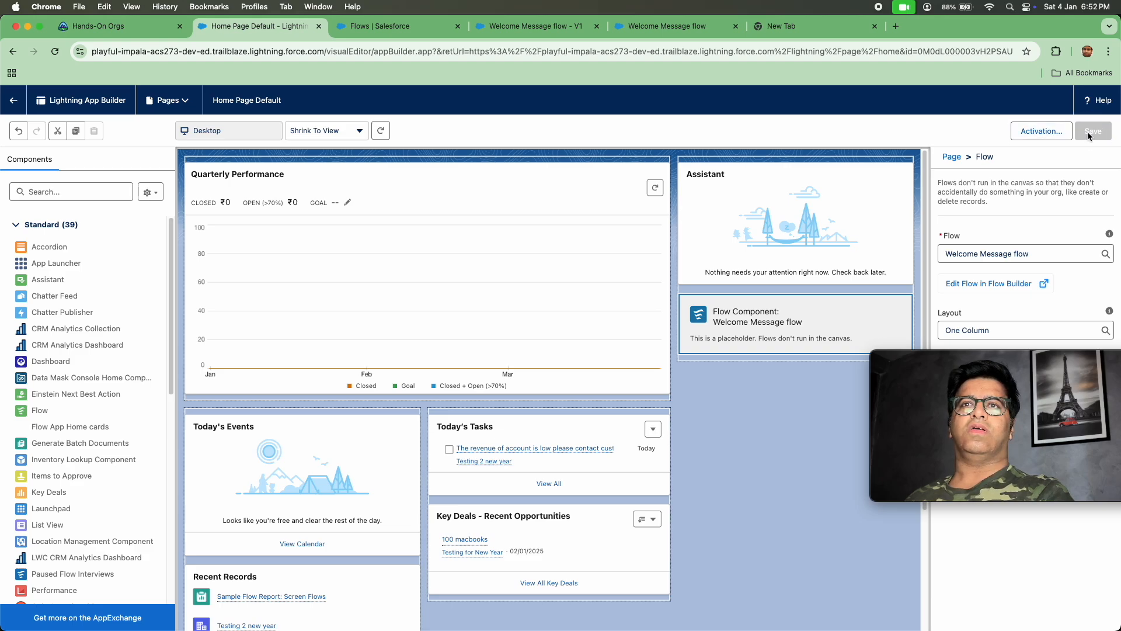
Leave the page editor, reload the Home page and look through it for the welcome flow
left_click(10, 102)
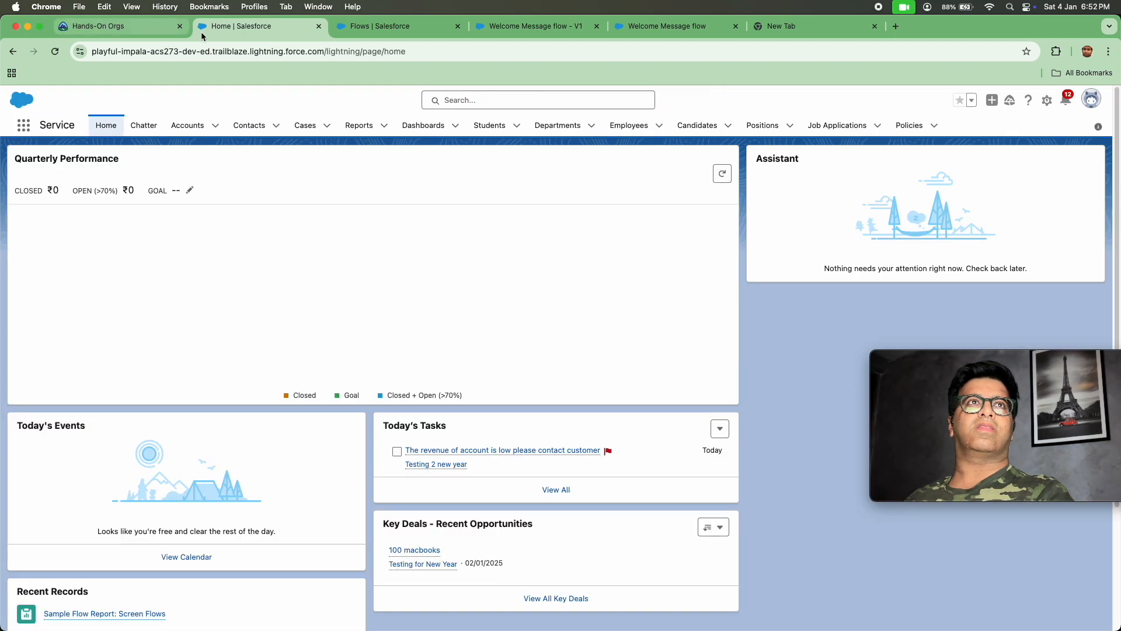
left_click(228, 51)
key("Return")
left_click(225, 54)
key("Return")
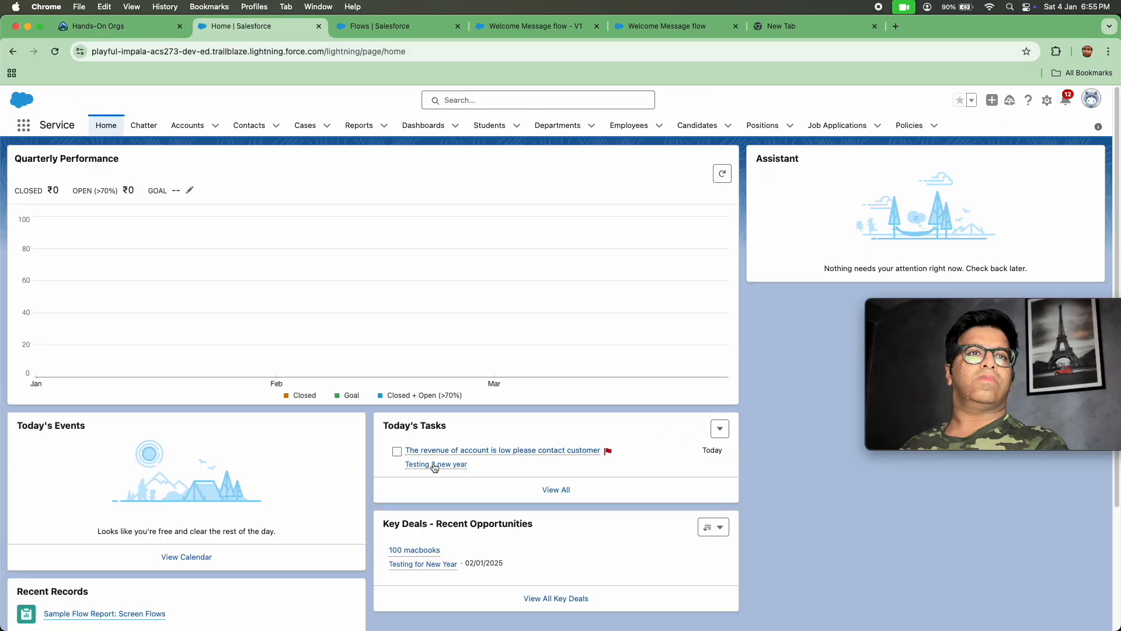
scroll(446, 468, "down", 3)
scroll(608, 348, "up", 3)
scroll(607, 348, "down", 3)
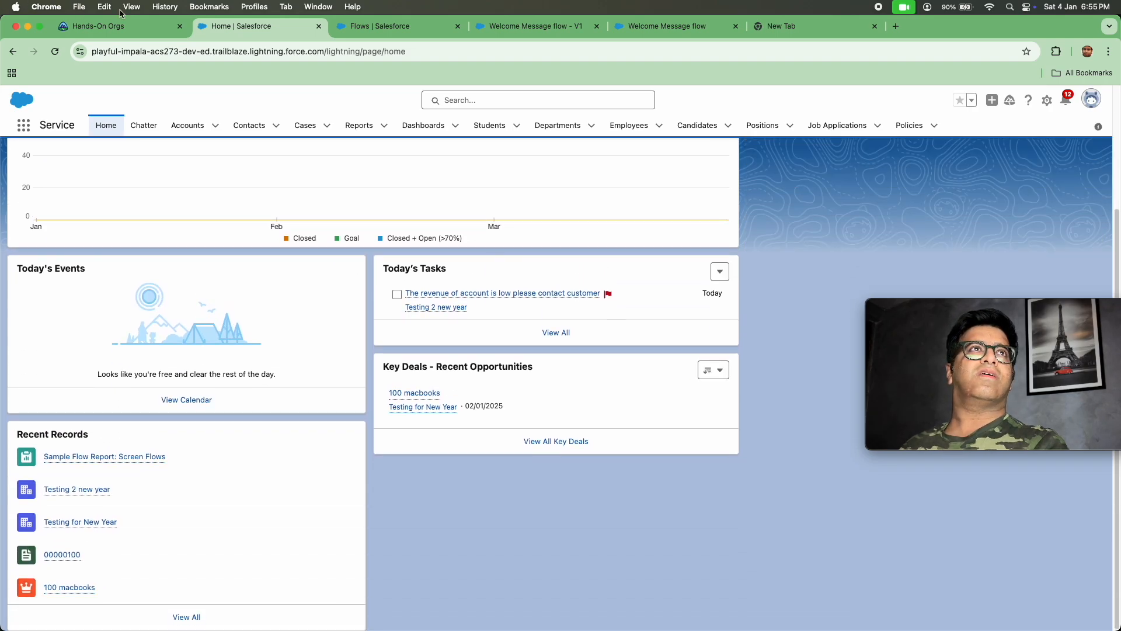
Switch to Trailhead's Hands-On Orgs list and launch the Developer Edition org connected on 3/22/2024
left_click(100, 25)
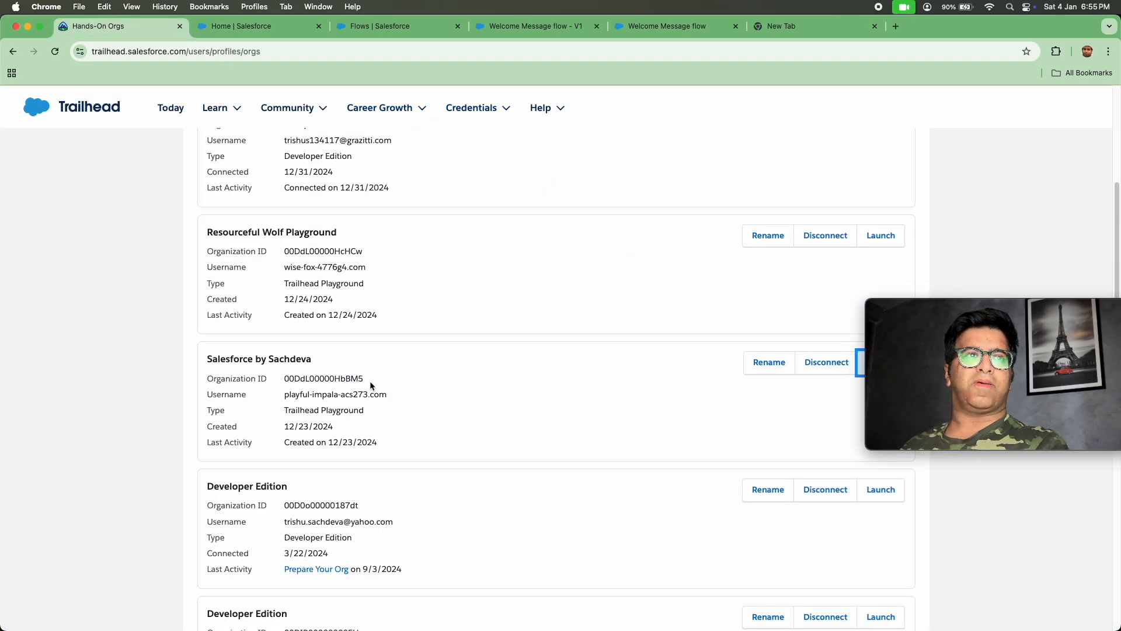
scroll(409, 403, "down", 8)
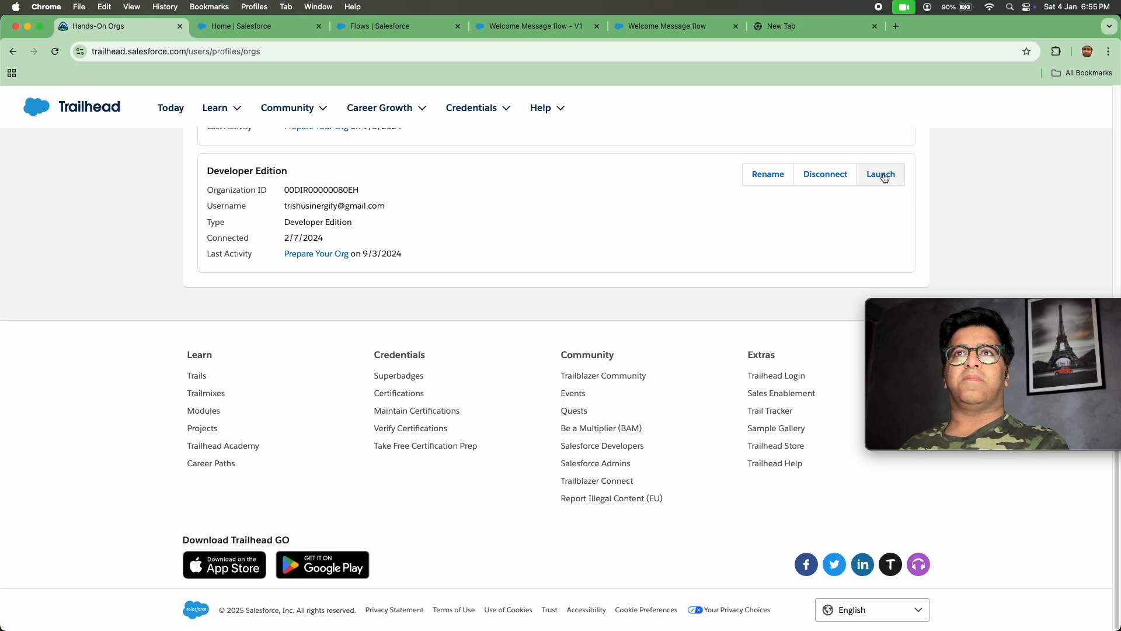
scroll(666, 280, "up", 2)
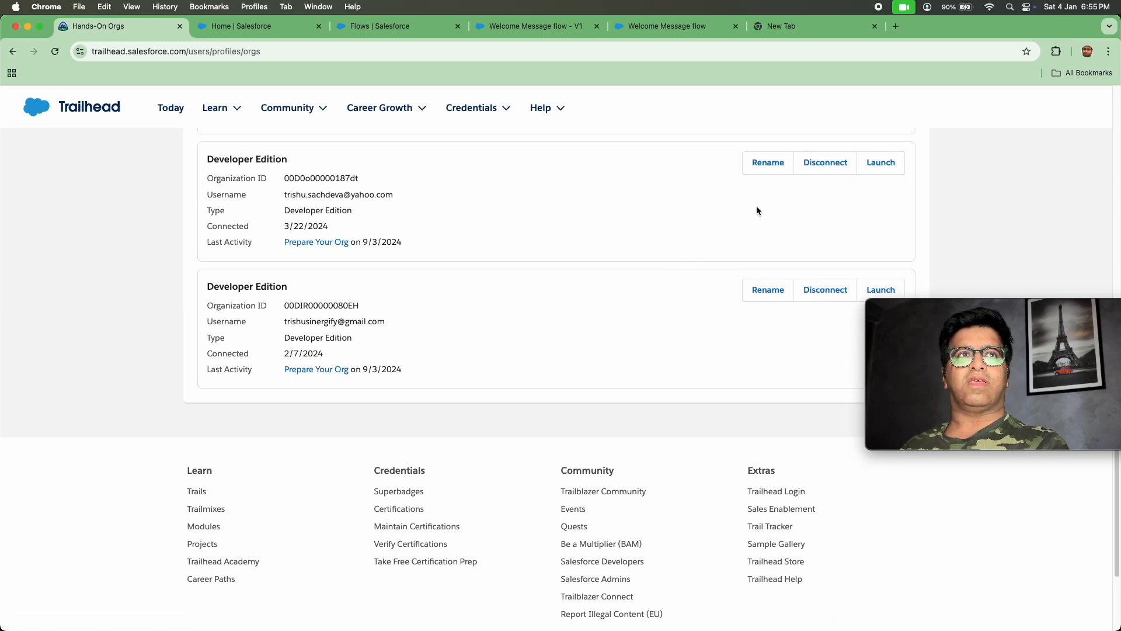
left_click(875, 164)
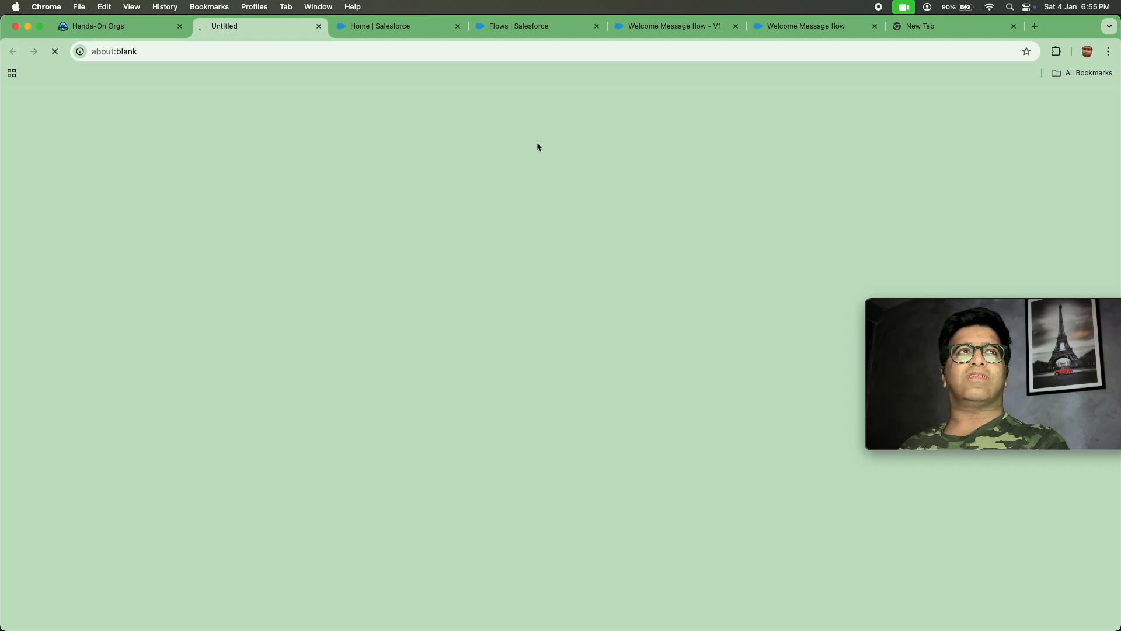
Close the previous org's Home, Flows and Welcome Message flow browser tabs, keeping Hands-On Orgs and the newly launched org
left_click(456, 35)
left_click(458, 27)
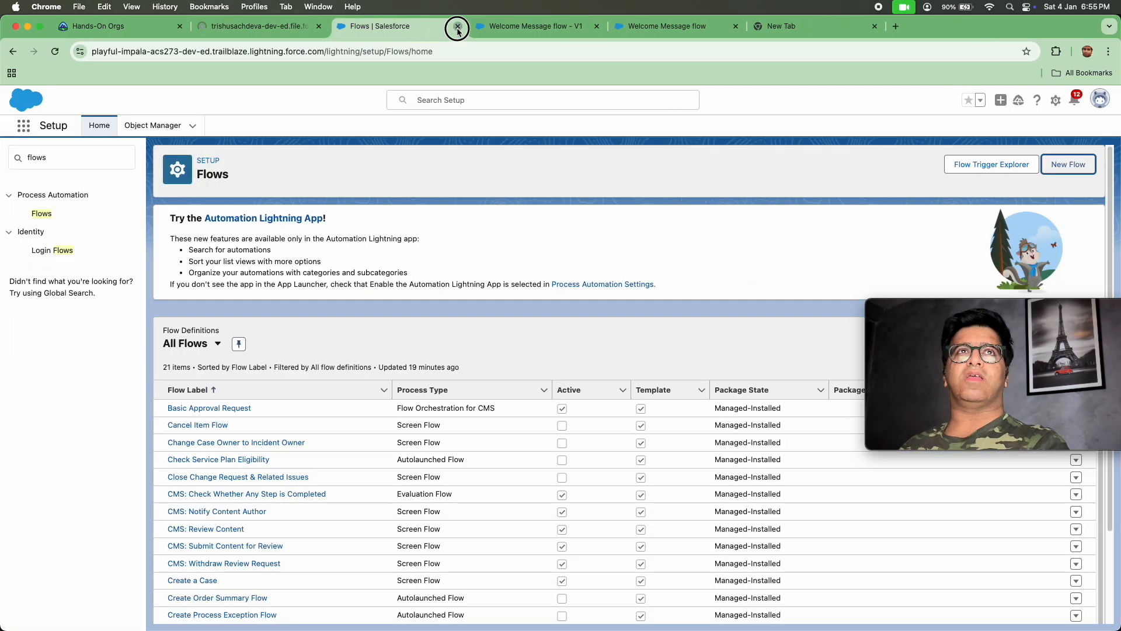
left_click(457, 27)
left_click(457, 26)
left_click(458, 26)
left_click(457, 26)
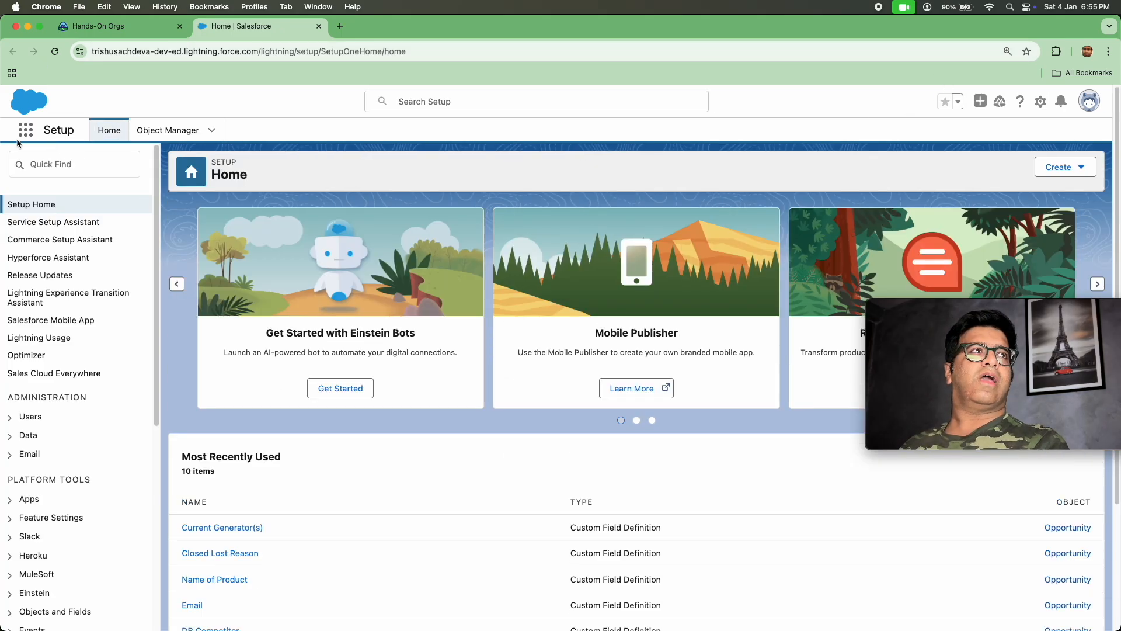
Open the Service app in the newly launched org and start editing its Home page
left_click(25, 130)
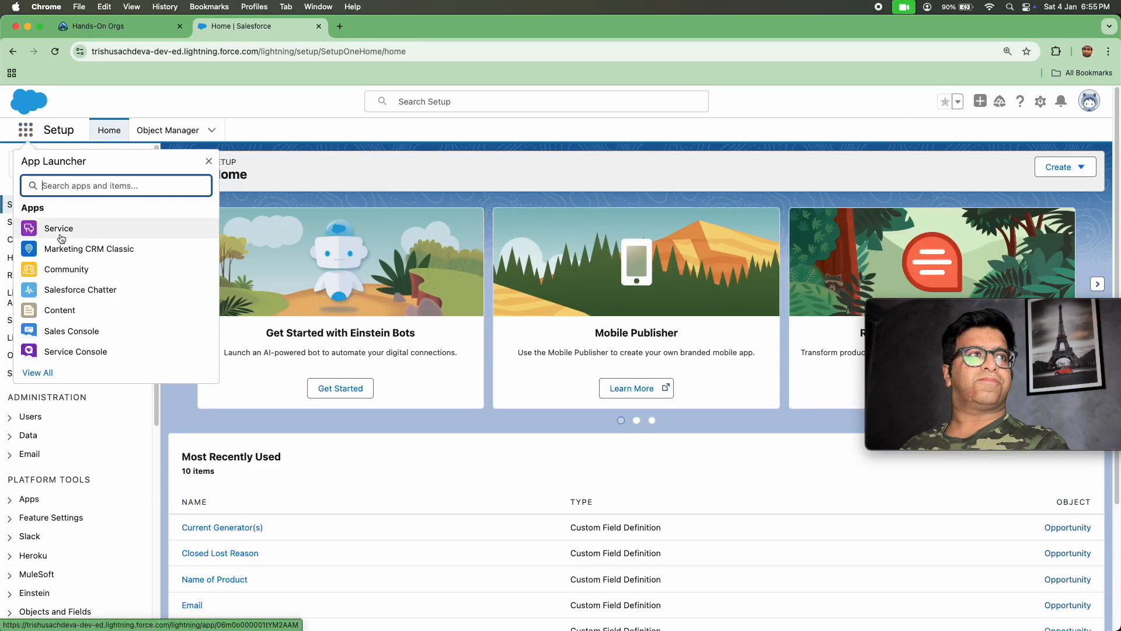
left_click(59, 228)
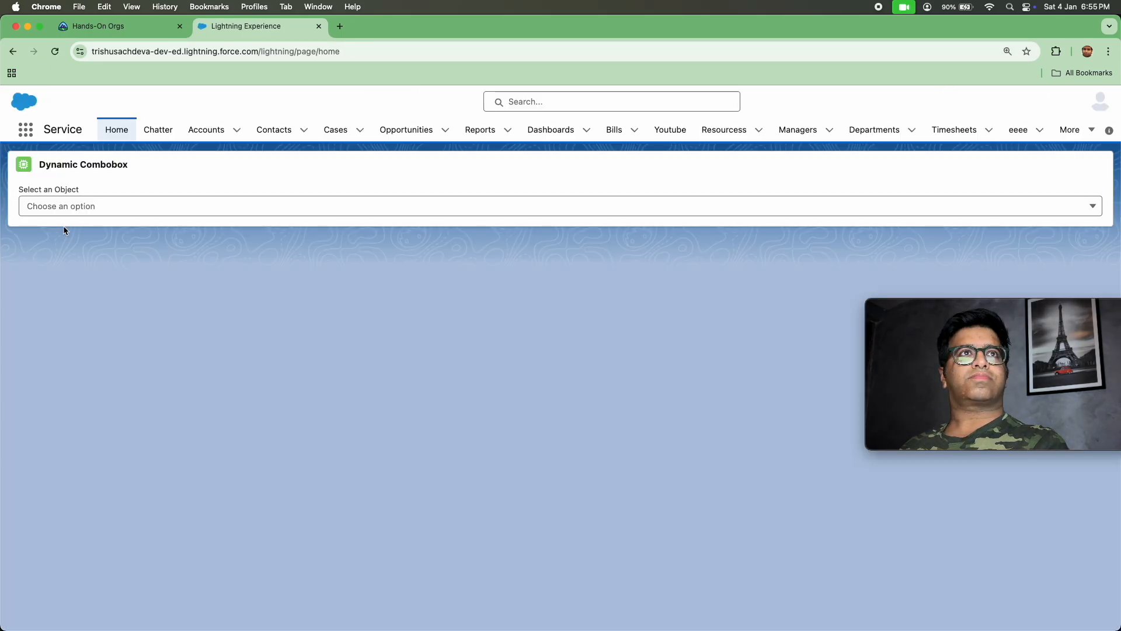
left_click(1049, 103)
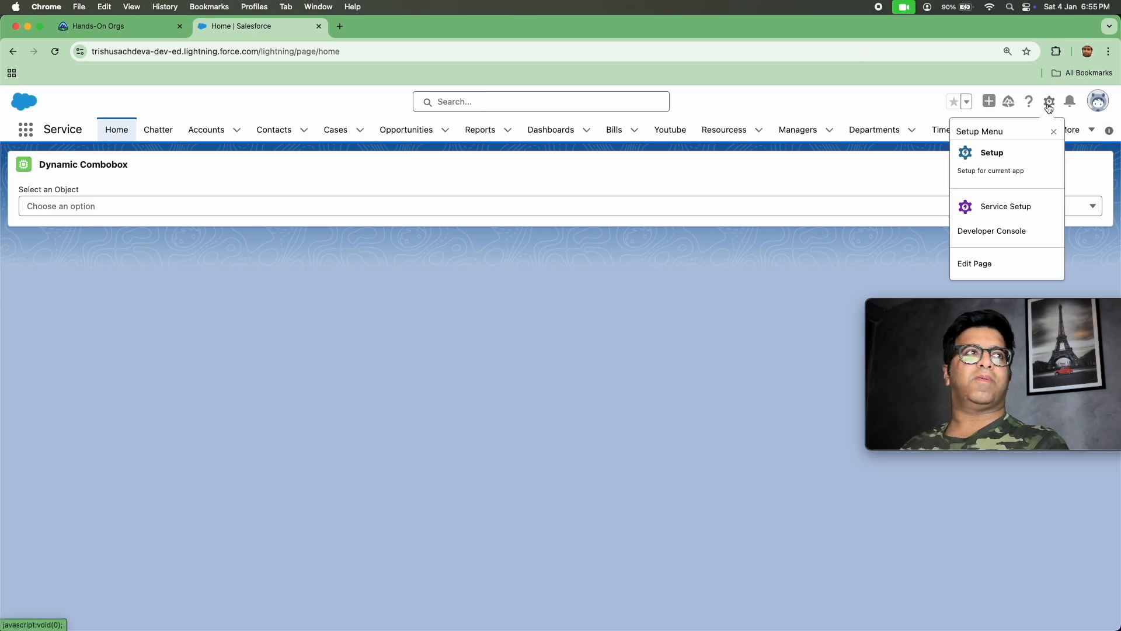
left_click(1001, 256)
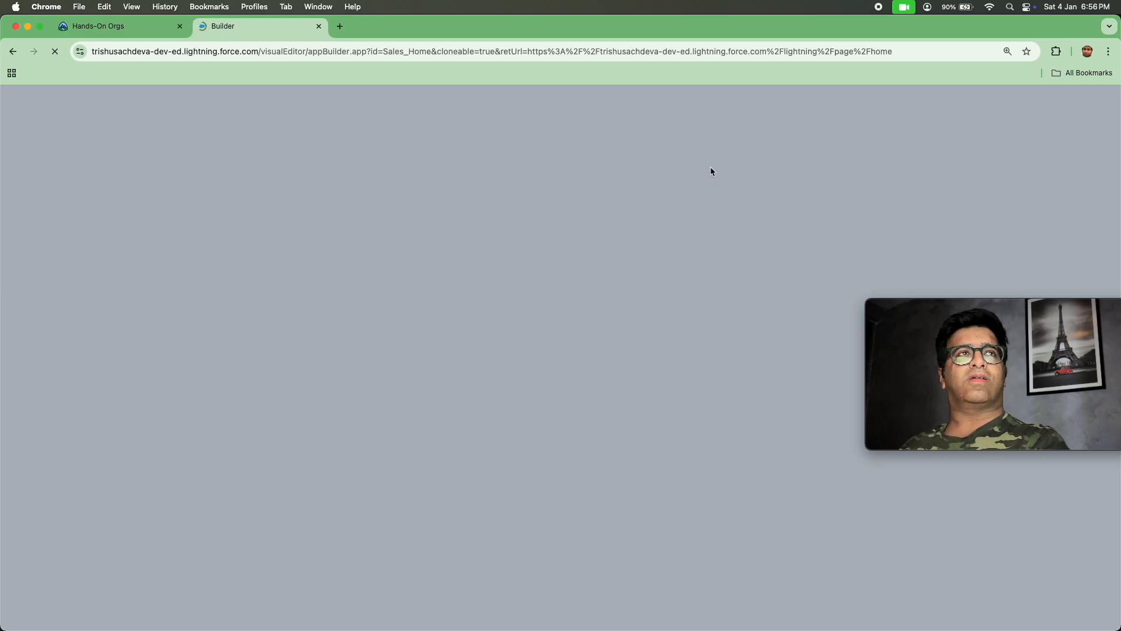
Close Trailhead's Hands-On Orgs tab, open a blank browser tab and return to the page editor
left_click(112, 27)
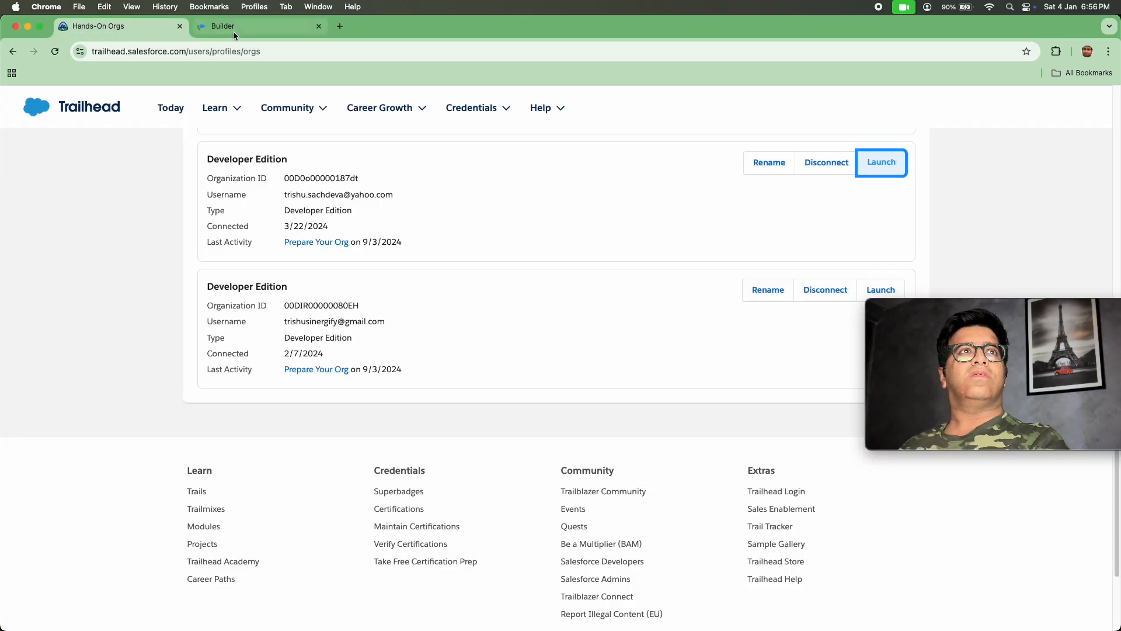
left_click(240, 26)
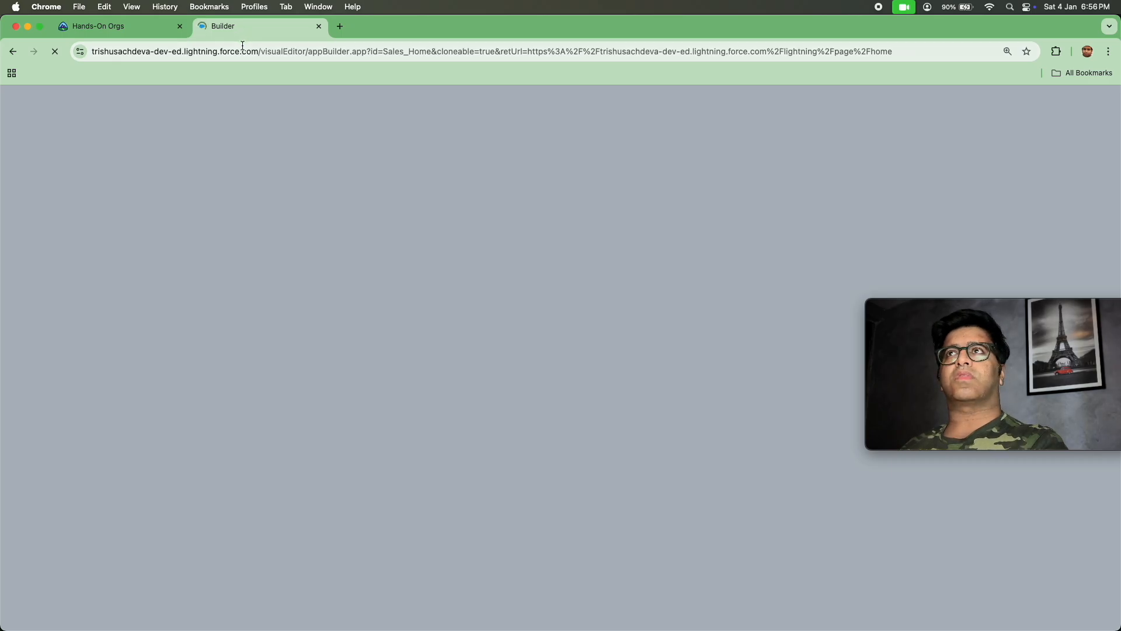
left_click(106, 33)
left_click(180, 25)
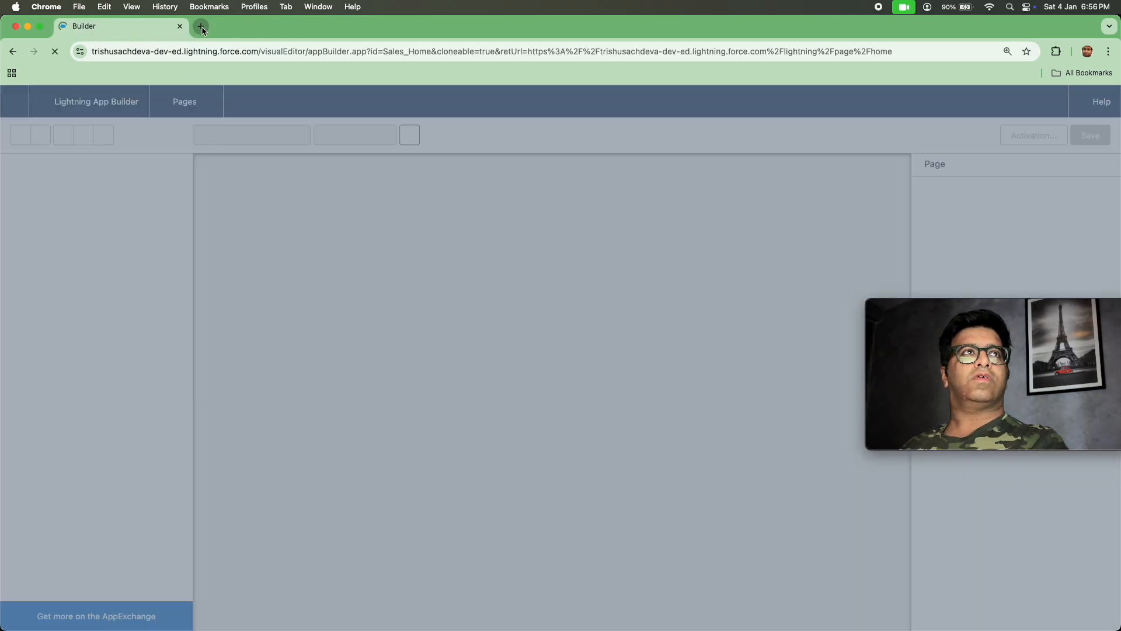
left_click(201, 26)
left_click(146, 27)
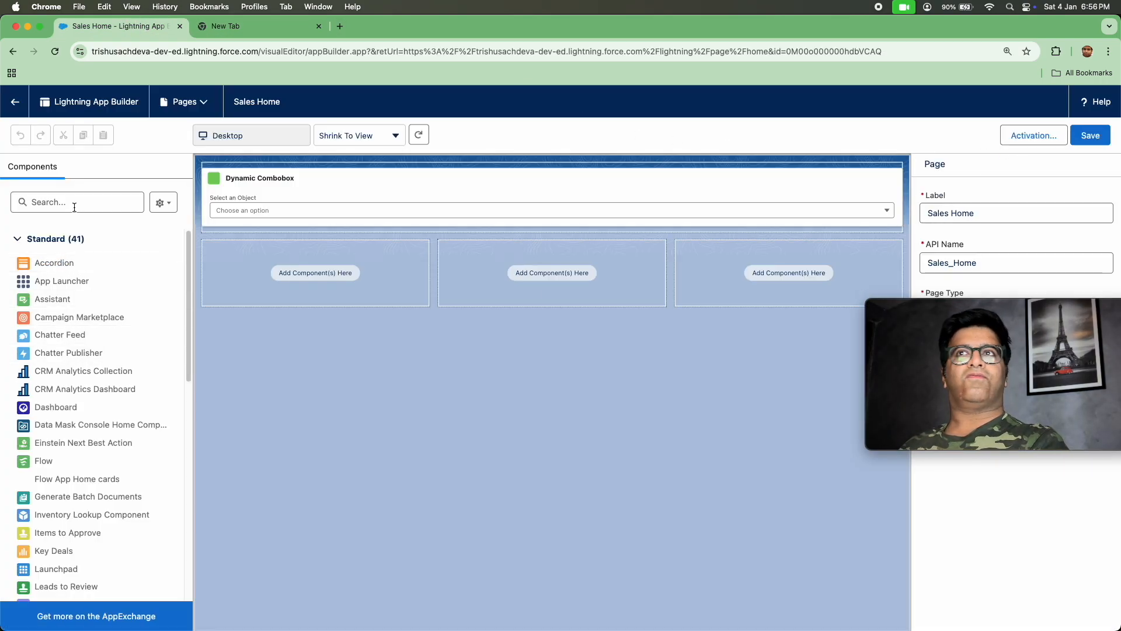
Replace the Dynamic Combobox in the Sales Home page's full-width header region with a Flow component
left_click(895, 174)
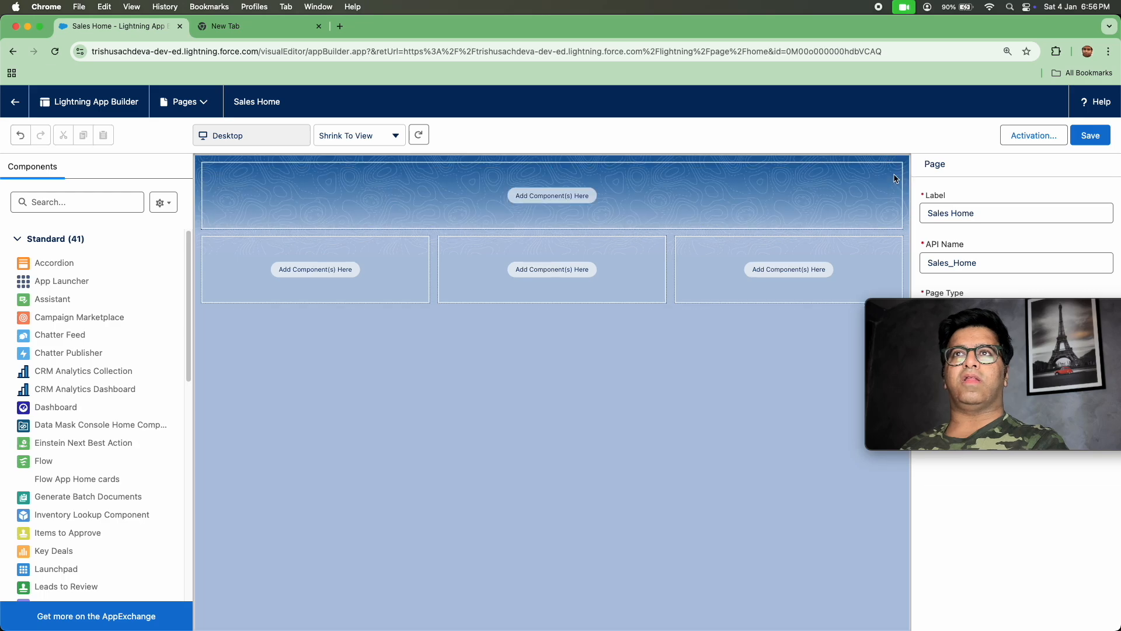
left_click(67, 209)
type("flow")
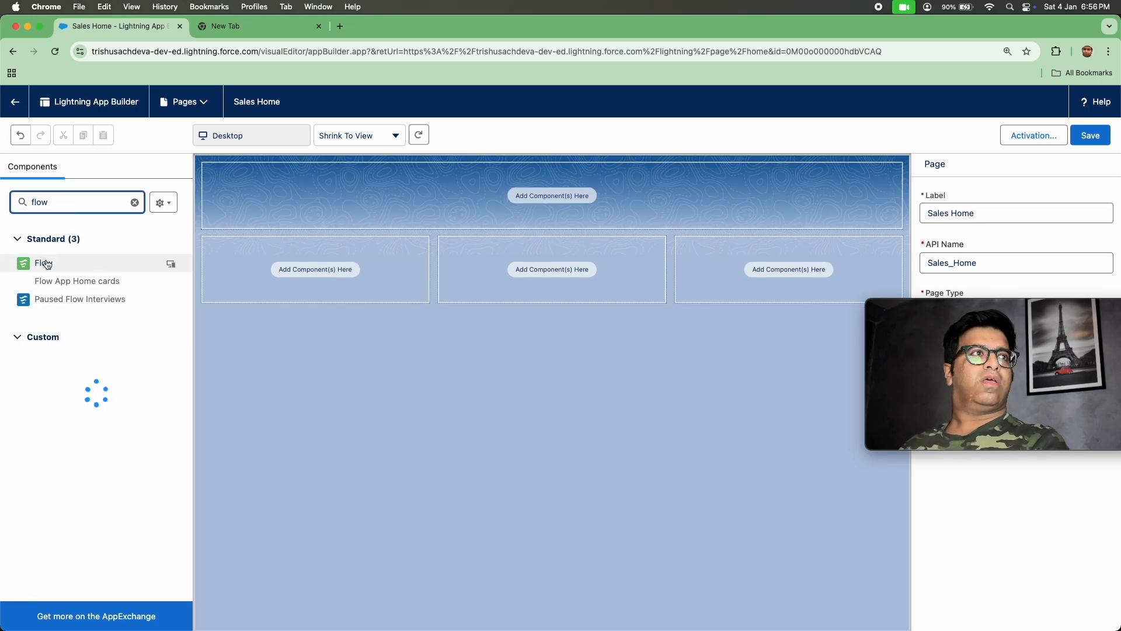
left_click_drag(41, 262, 329, 181)
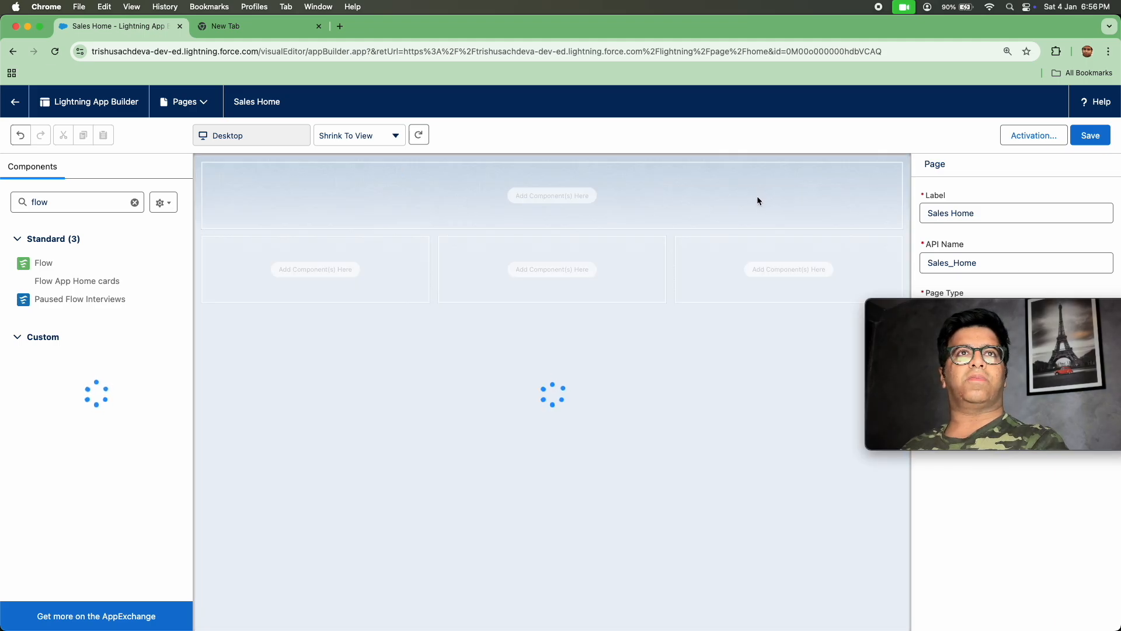
Set the placed Flow component to run the Welcome Flower flow
left_click_drag(1028, 312, 894, 432)
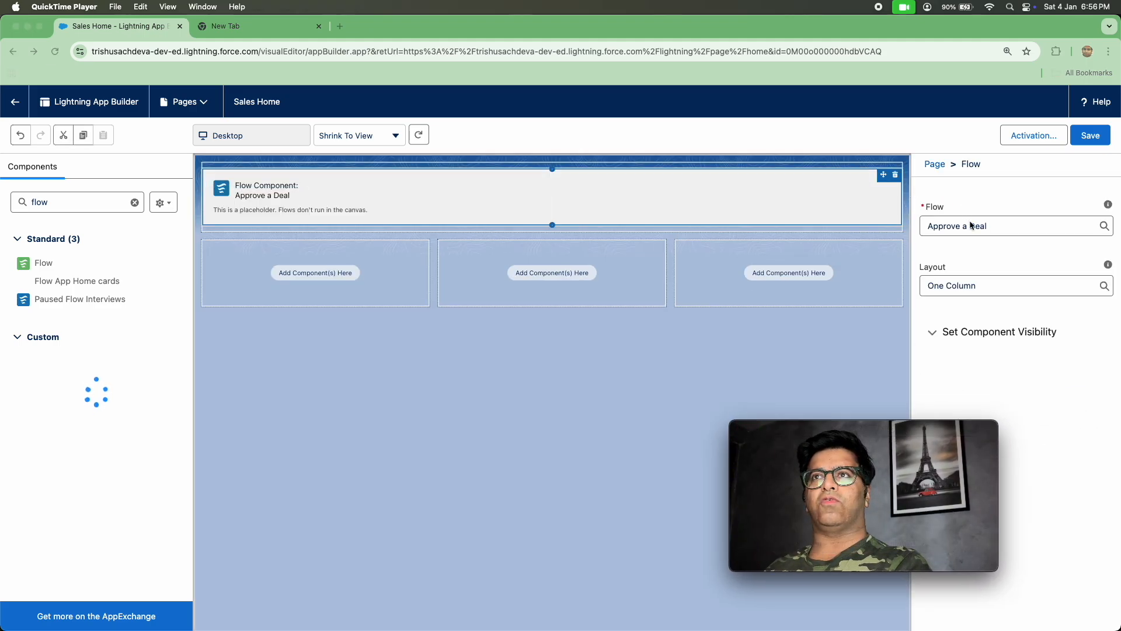
left_click(978, 227)
key("super+a")
key("BackSpace")
type("wel")
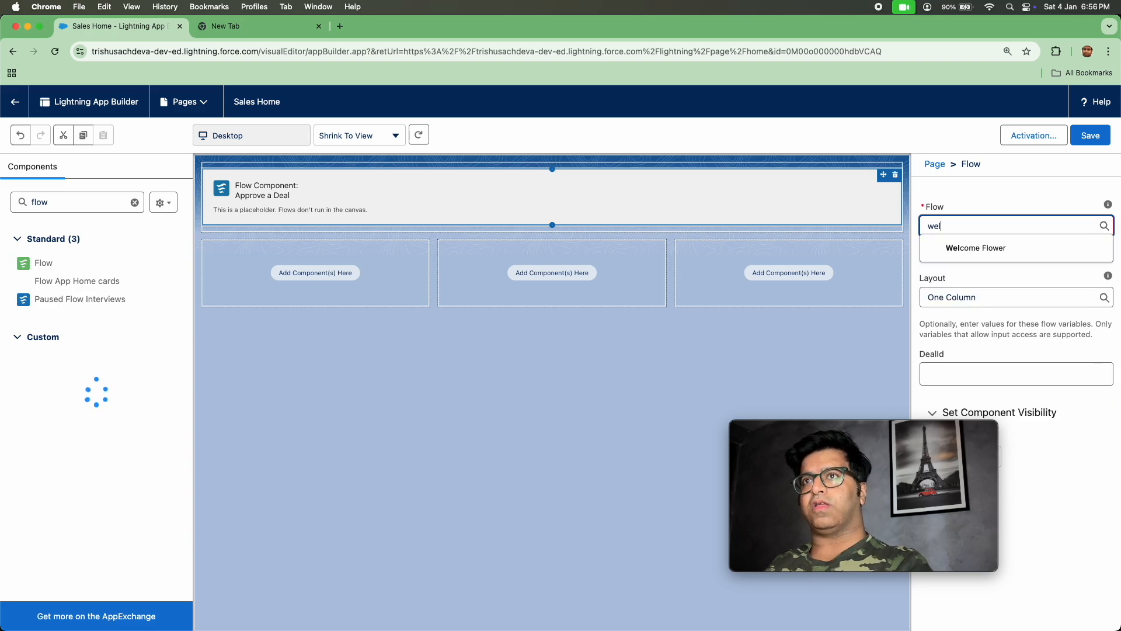
left_click(981, 257)
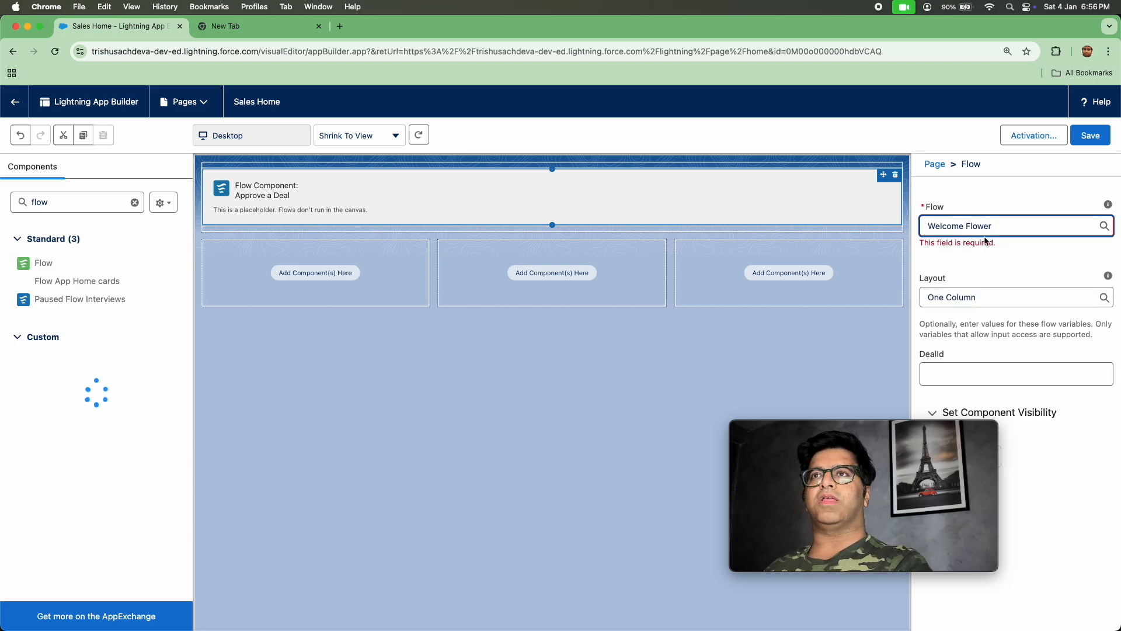
Save the Sales Home page and return to the Service app's Home page to check the flow's greeting
left_click(1085, 137)
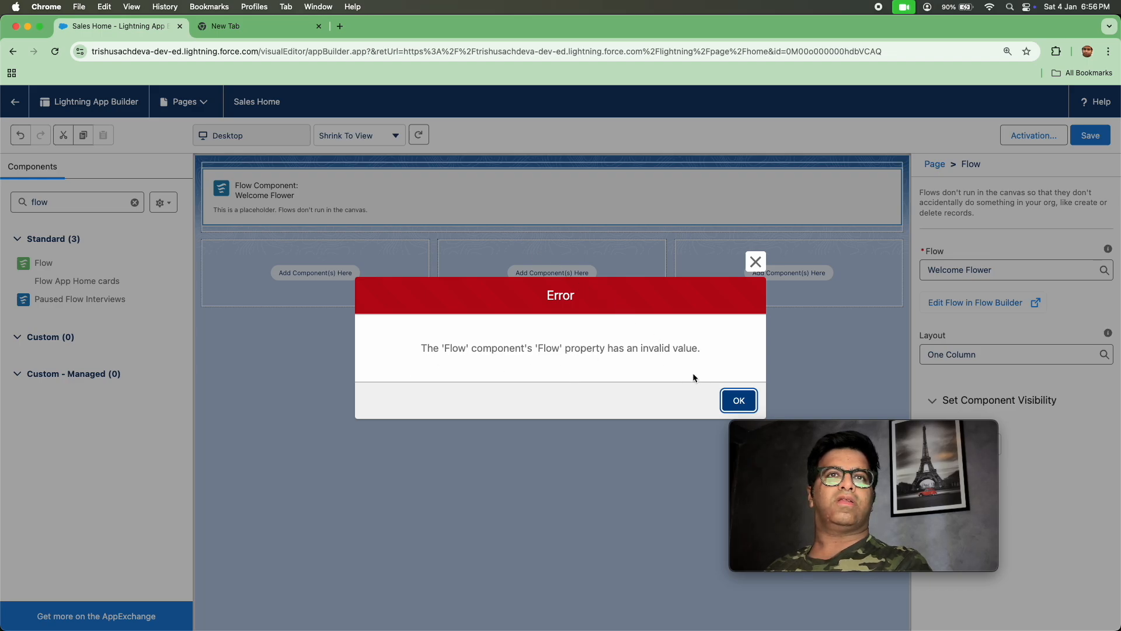
left_click(737, 400)
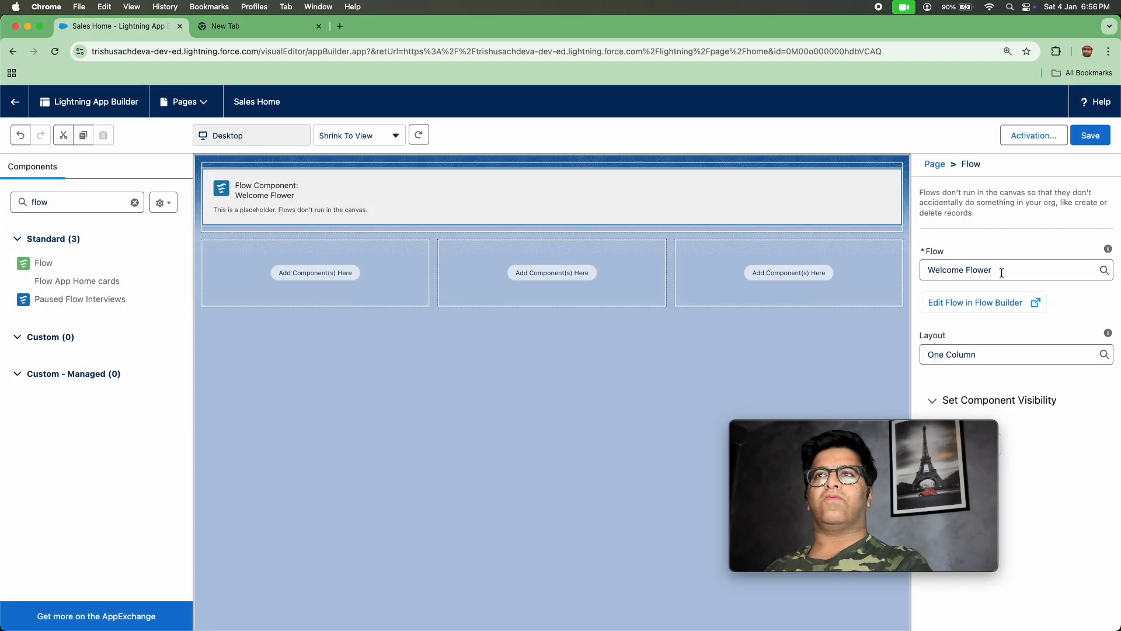
left_click(399, 195)
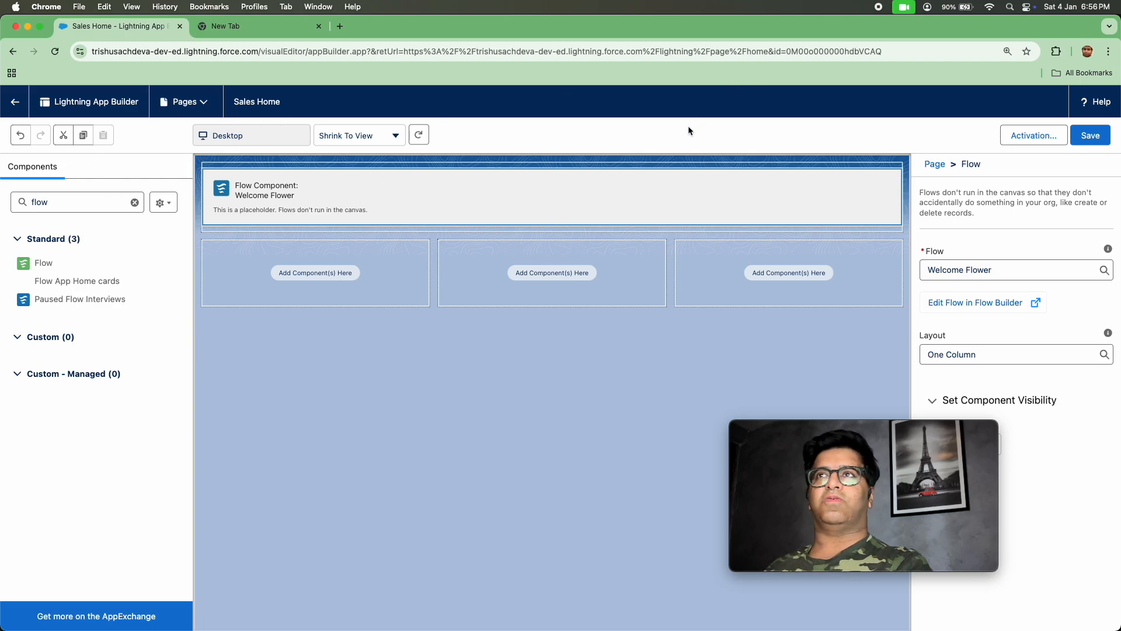
left_click(1096, 136)
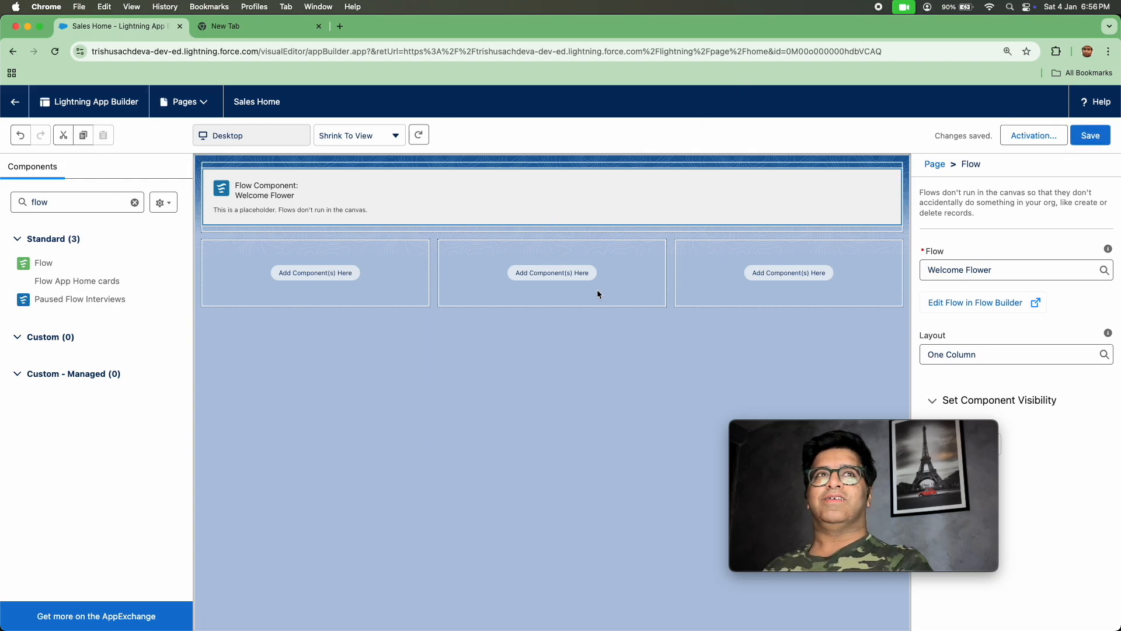
left_click(15, 101)
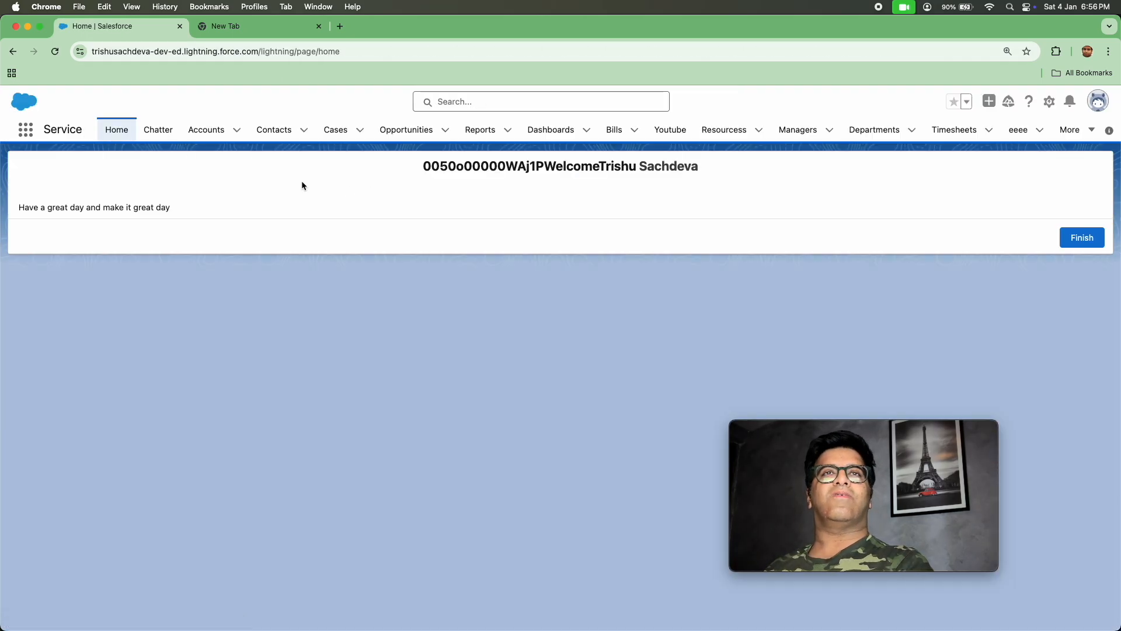
triple_click(448, 167)
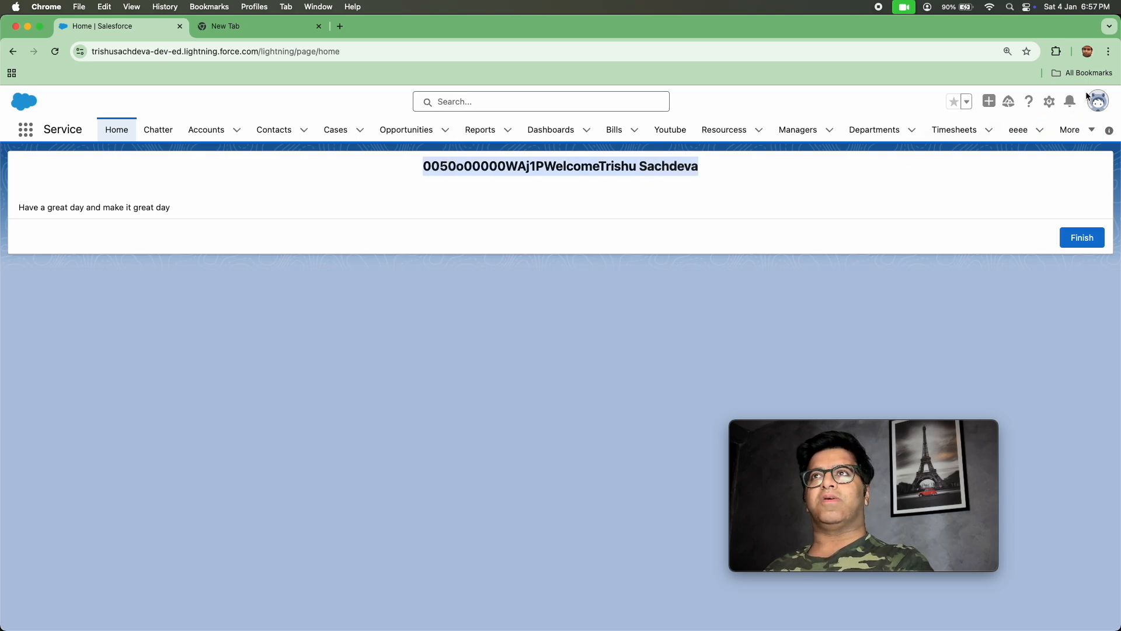
Open Setup for the current org and find the Flows page under Process Automation
left_click(1053, 105)
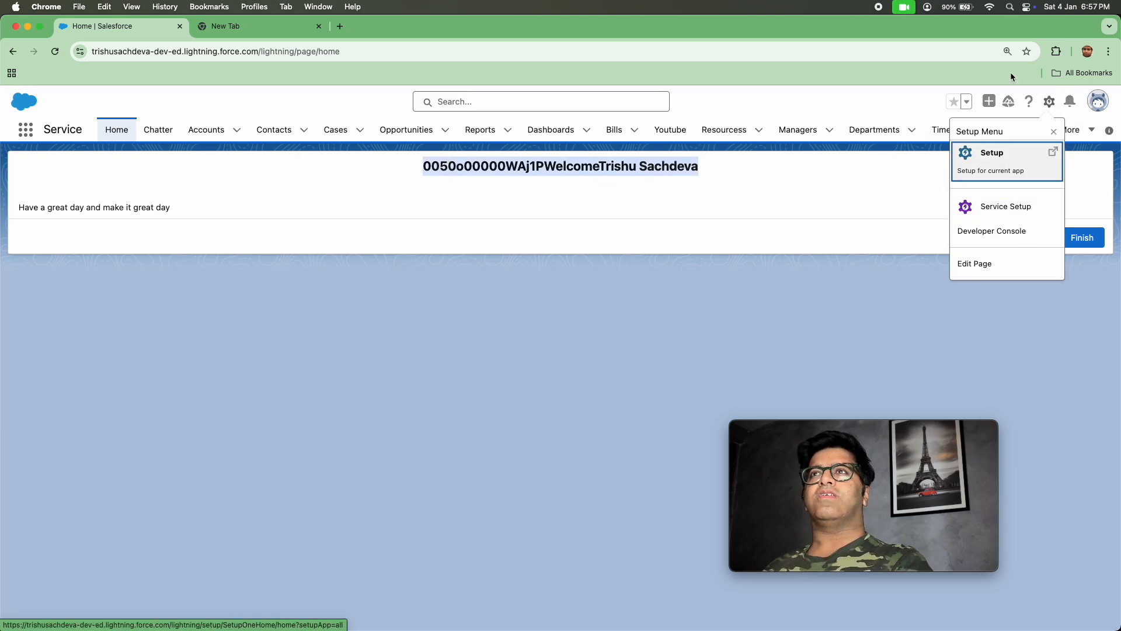
left_click(1050, 103)
left_click(1046, 84)
left_click(1050, 101)
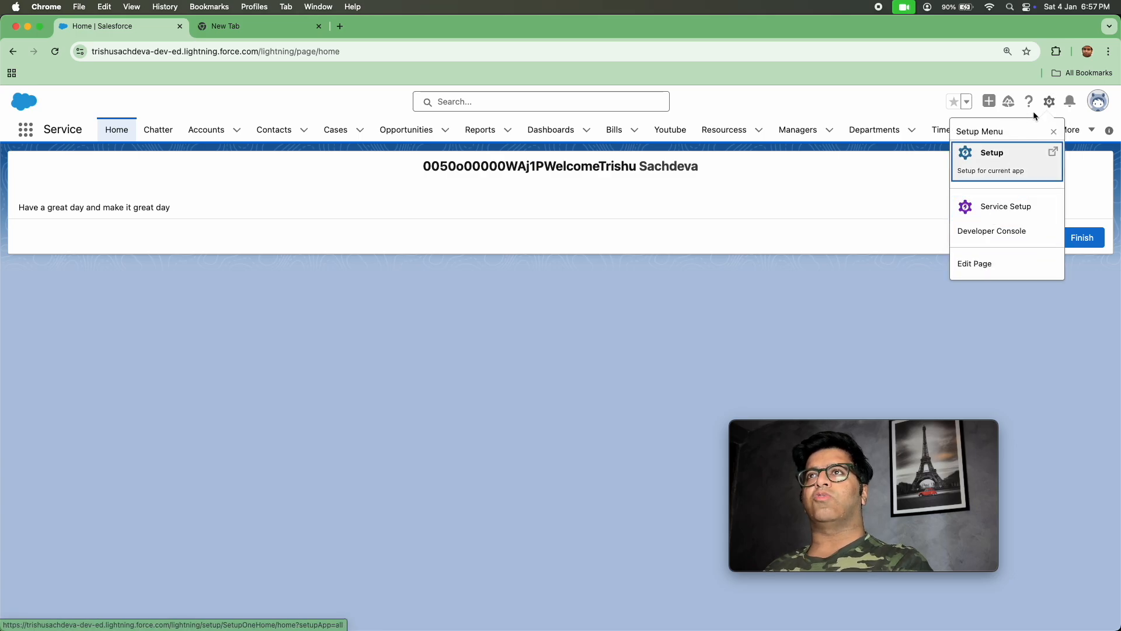
left_click(1005, 174)
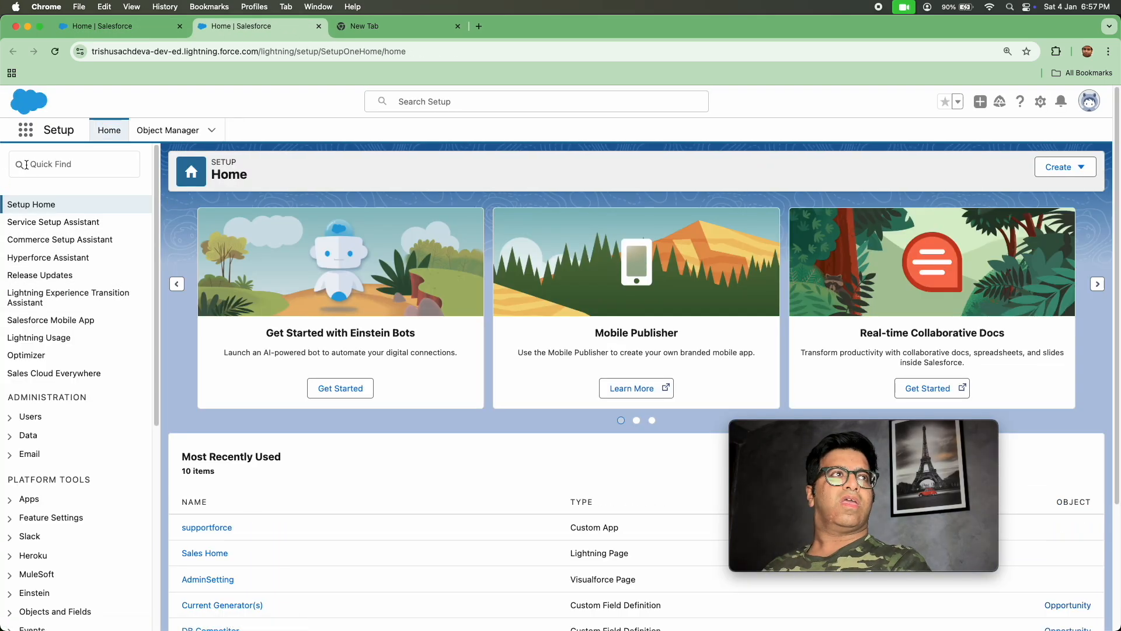
left_click(29, 164)
type("flows")
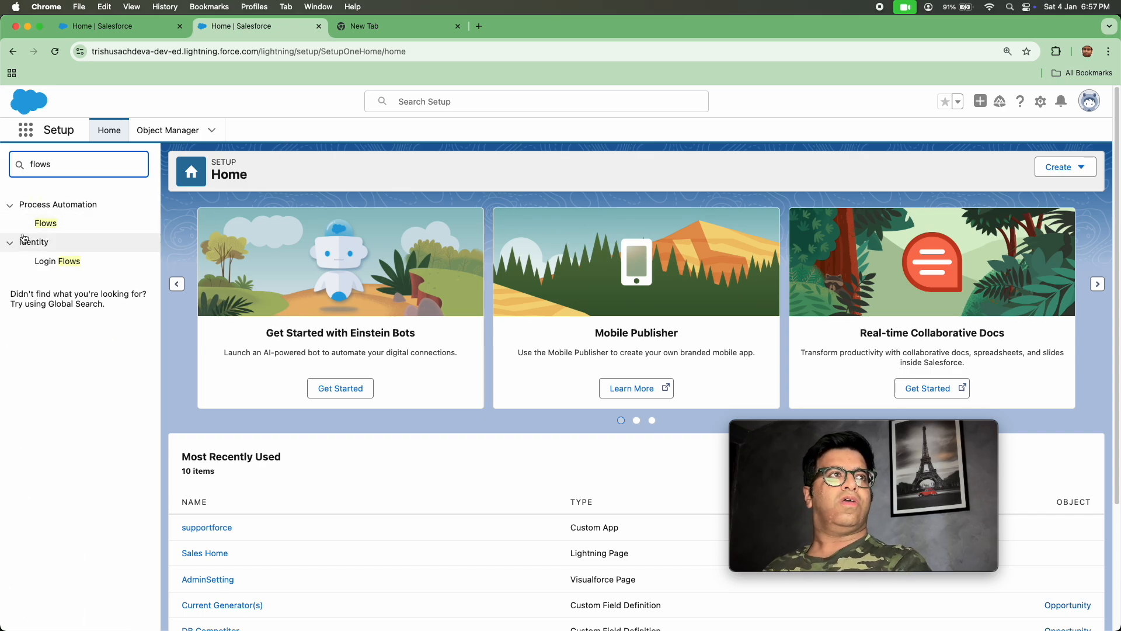
left_click(55, 226)
left_click(54, 227)
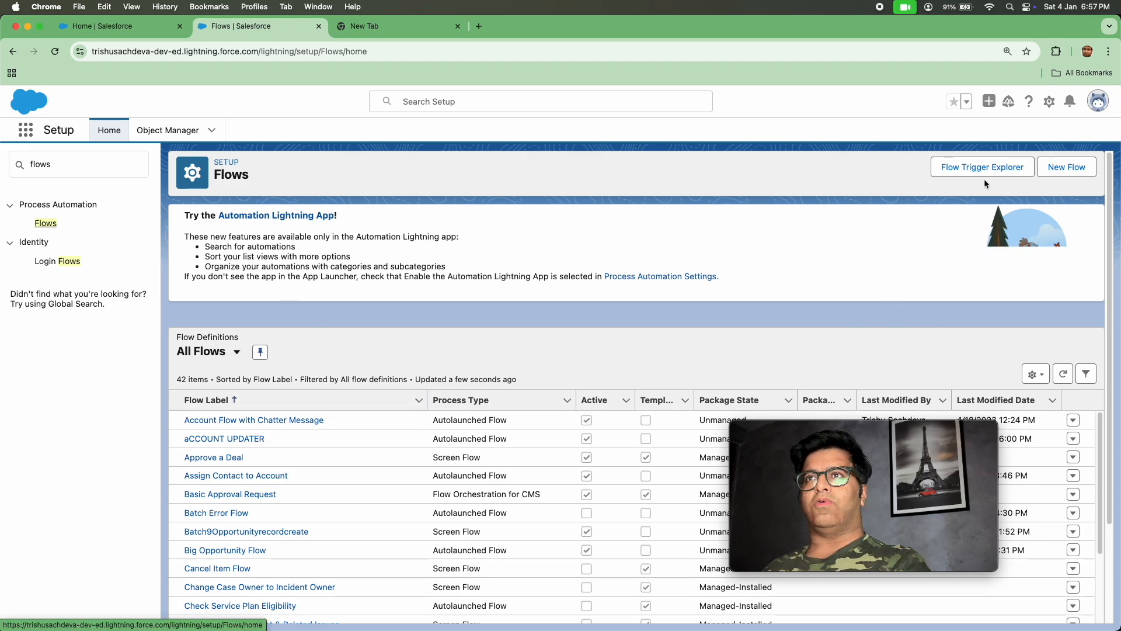
left_click(1055, 170)
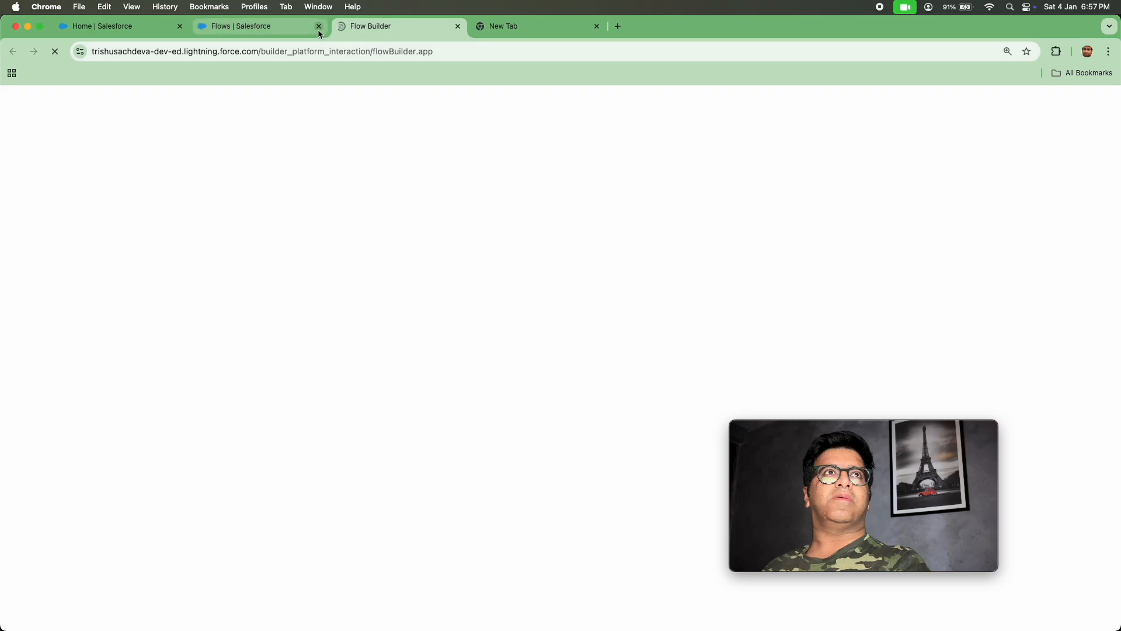
left_click(278, 27)
left_click(413, 31)
left_click(308, 27)
left_click(358, 20)
left_click(258, 29)
left_click(377, 20)
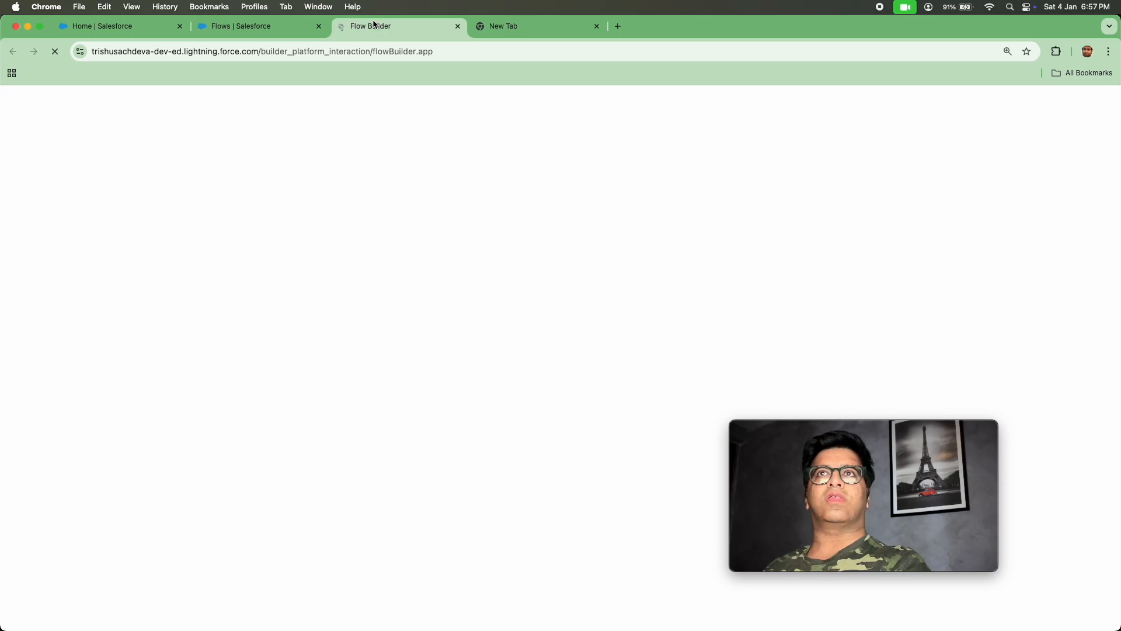
left_click(259, 35)
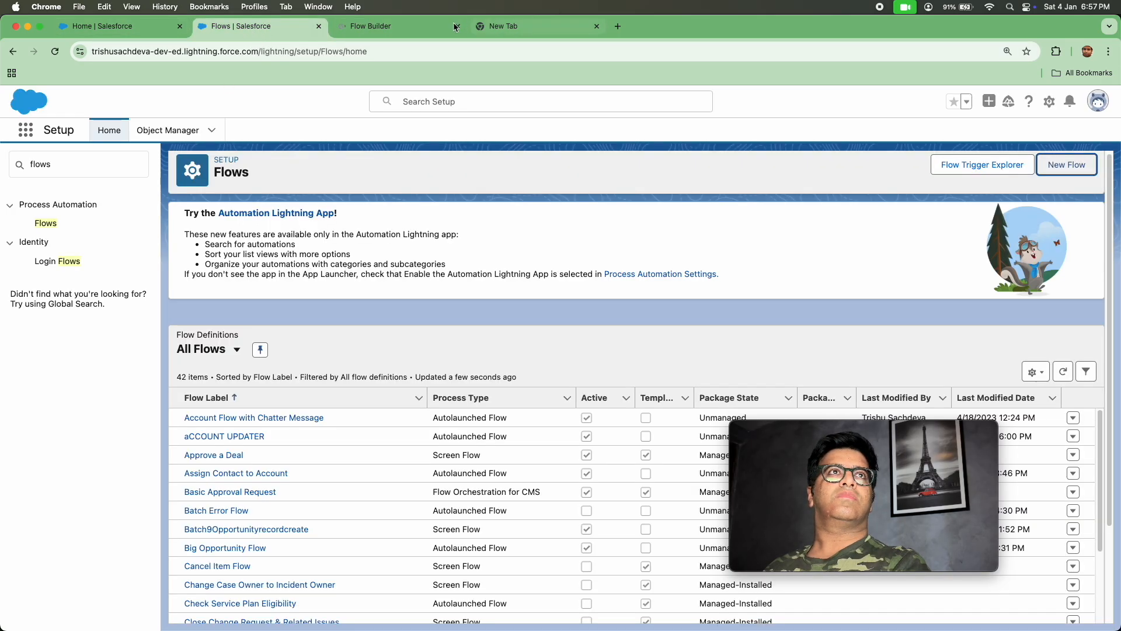
left_click(429, 21)
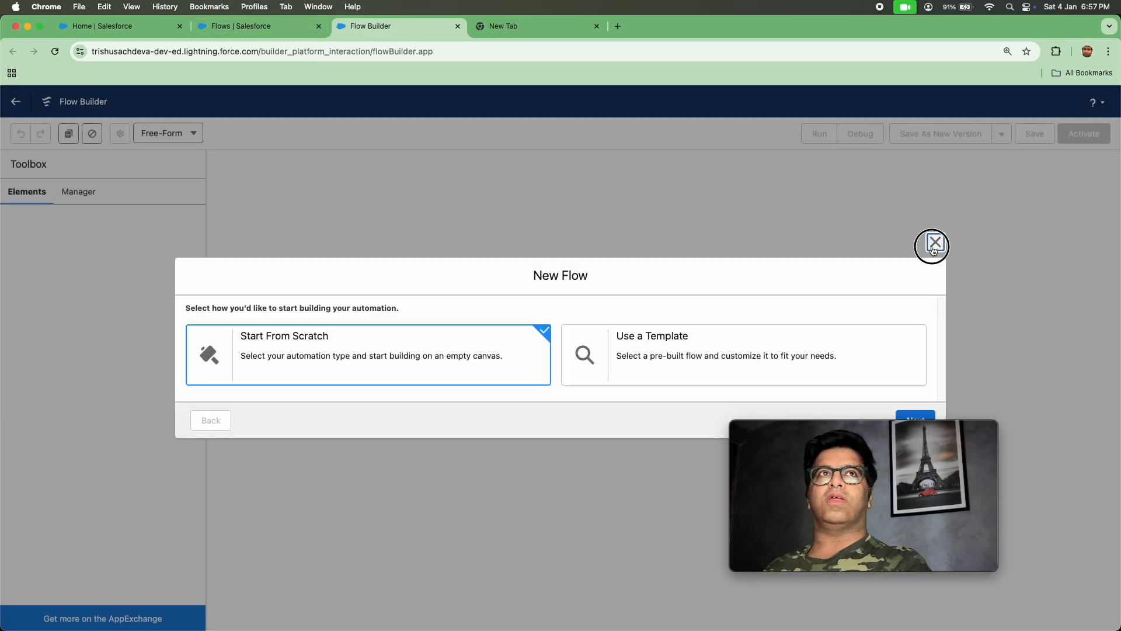
left_click(933, 244)
left_click(262, 30)
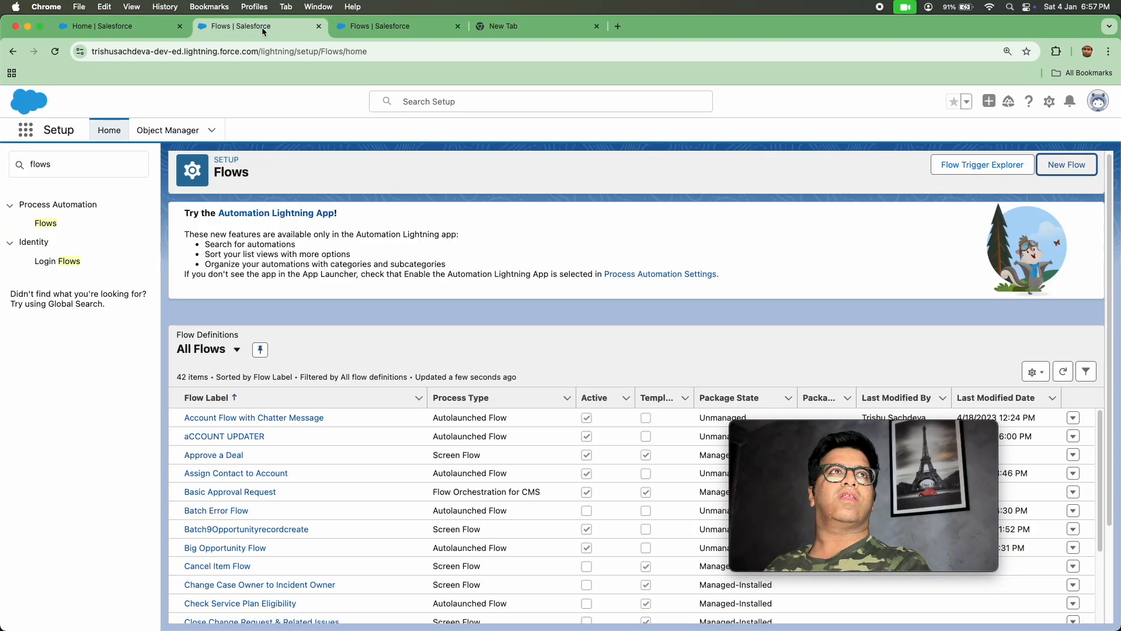
Open the Welcome Flower screen flow in Flow Builder and close the duplicate Flows tab
scroll(374, 518, "down", 10)
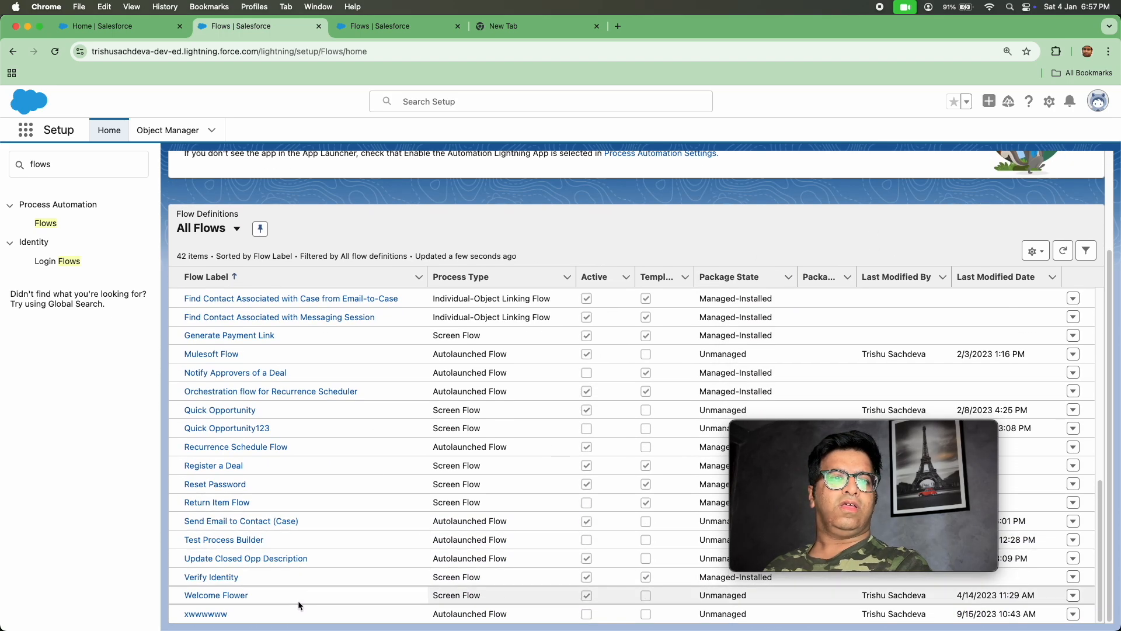
left_click(216, 596)
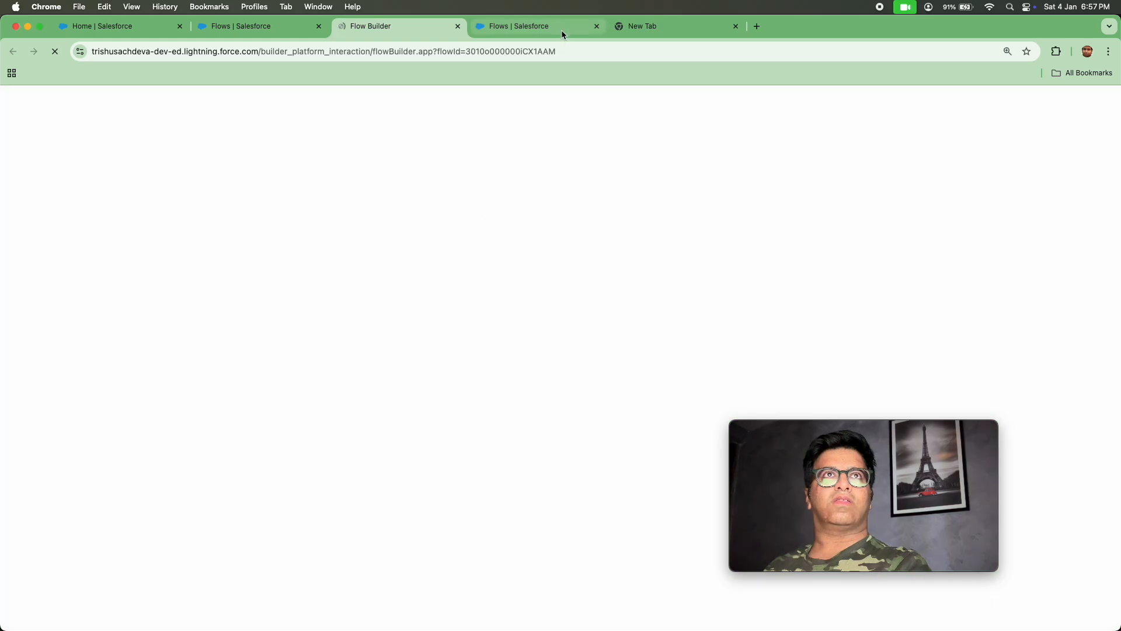
left_click(596, 26)
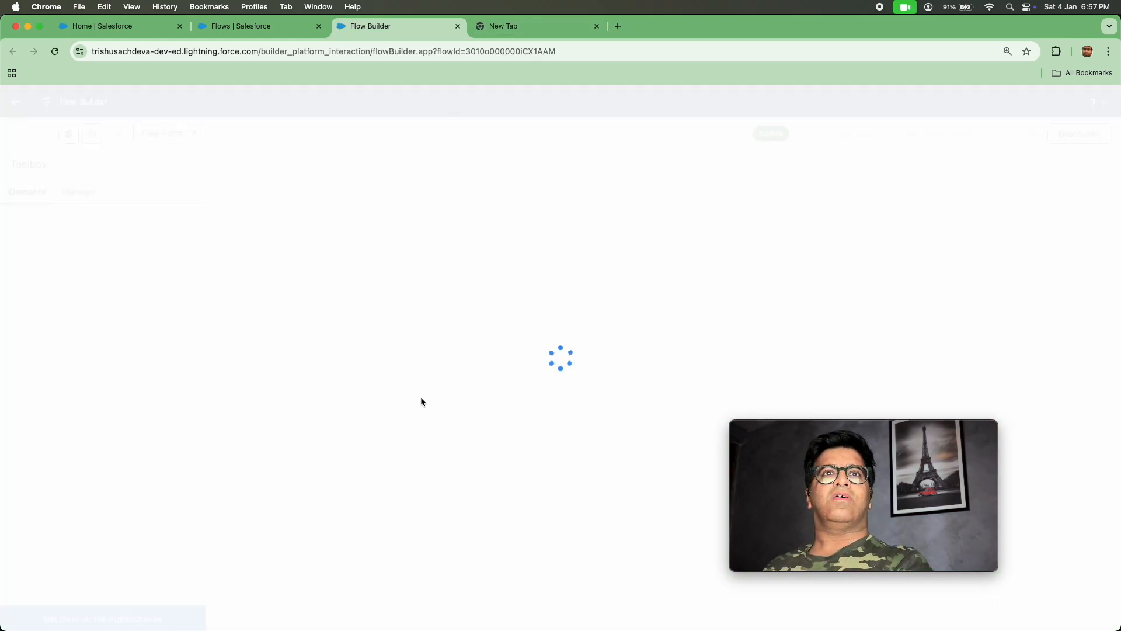
Open the WelcomeMessage display text on the Welcome Screen element and replace its heading line with "HI"
double_click(714, 344)
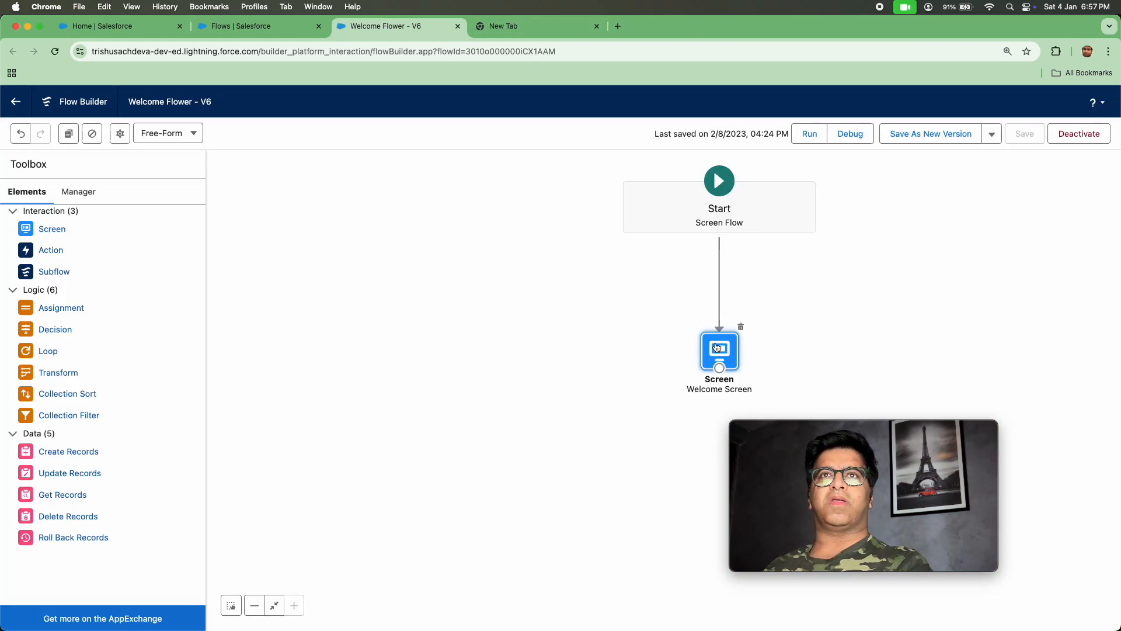
left_click(417, 237)
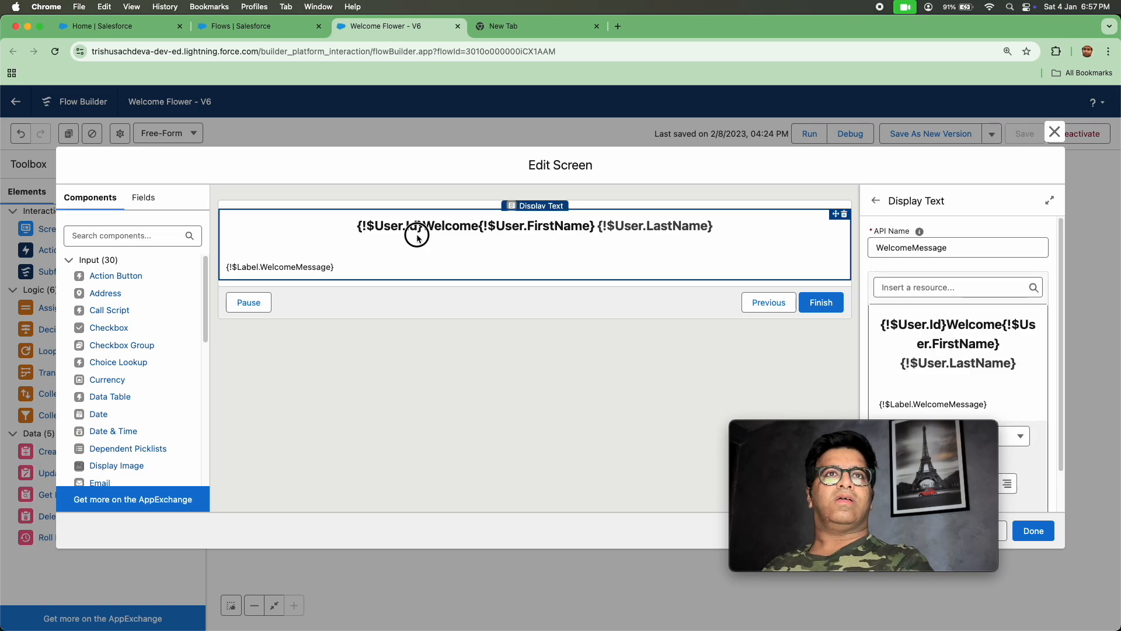
triple_click(900, 331)
type("HI")
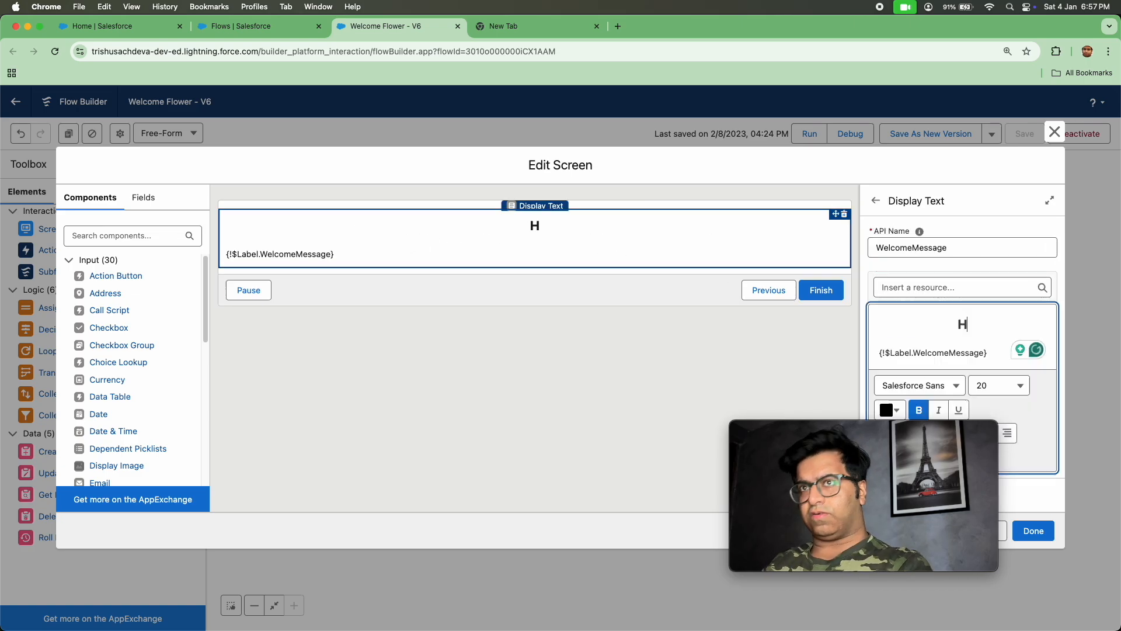
key("BackSpace")
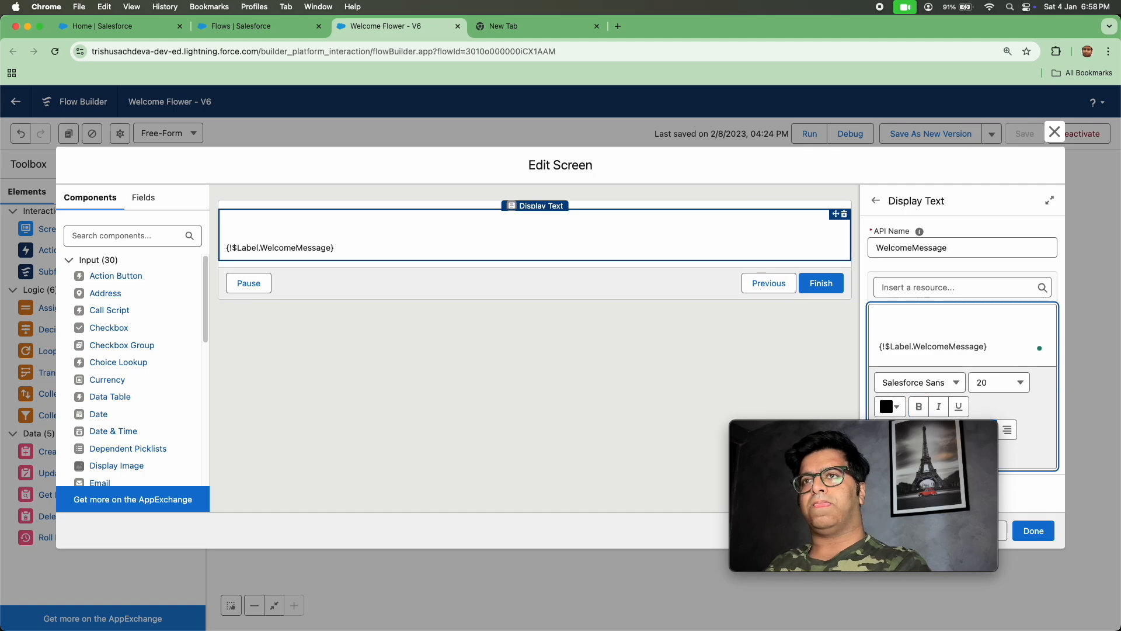
type("HI")
key("BackSpace")
key("BackSpace")
type("I,")
key("BackSpace")
key("BackSpace")
key("BackSpace")
type("H")
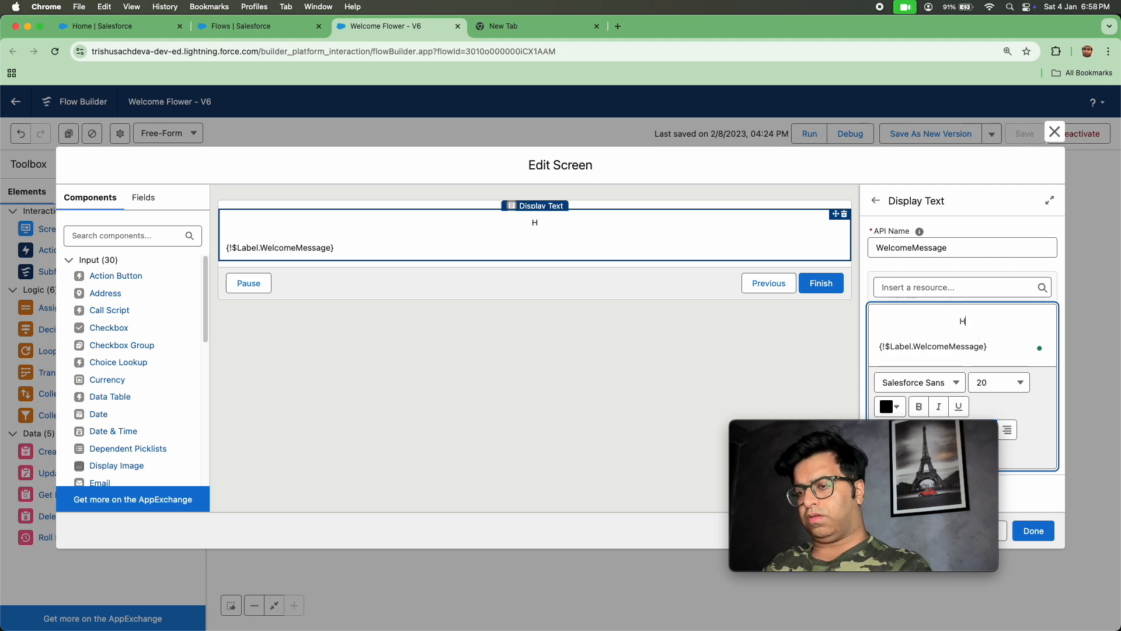
type("I T")
key("BackSpace")
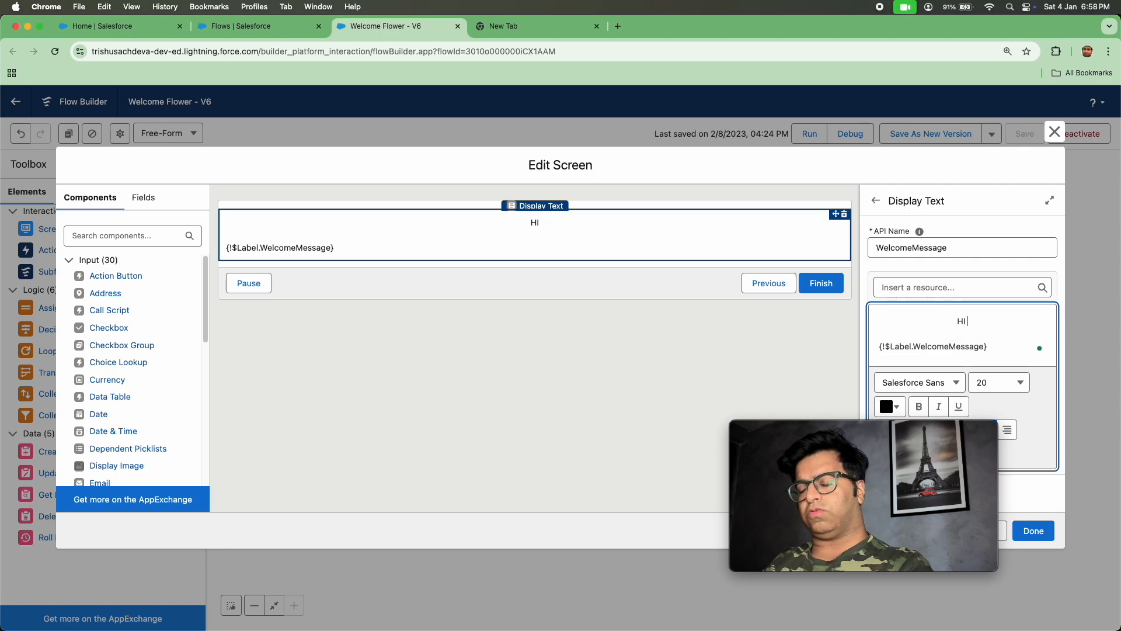
type("U")
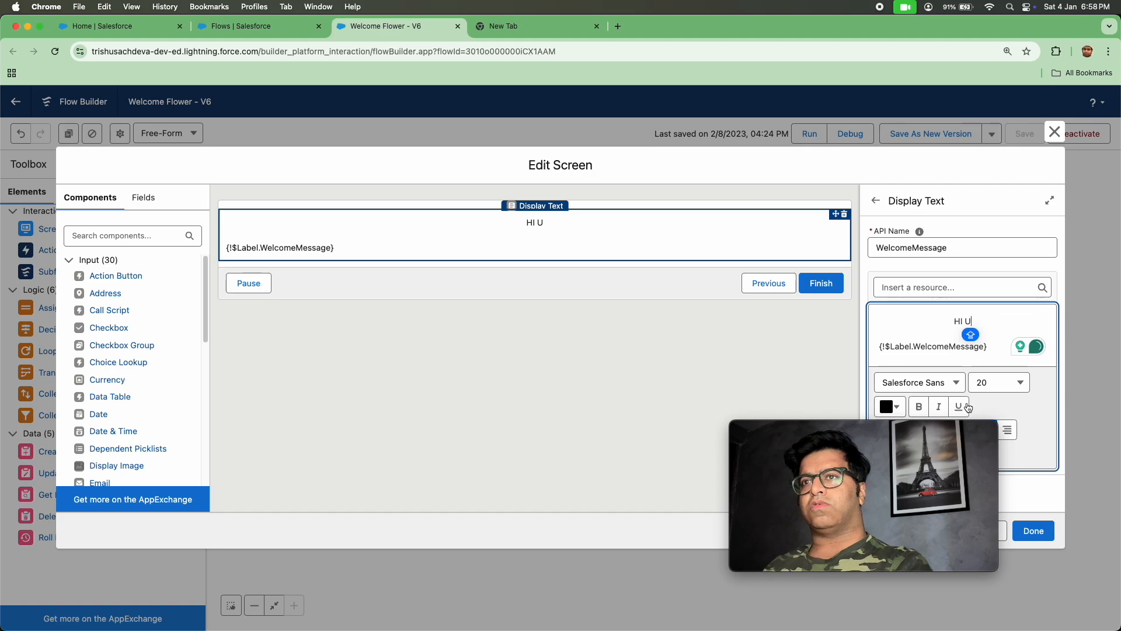
Insert the running user's {!$User.FirstName} resource after "HI" and remove the stray letter before it
left_click_drag(953, 423, 550, 402)
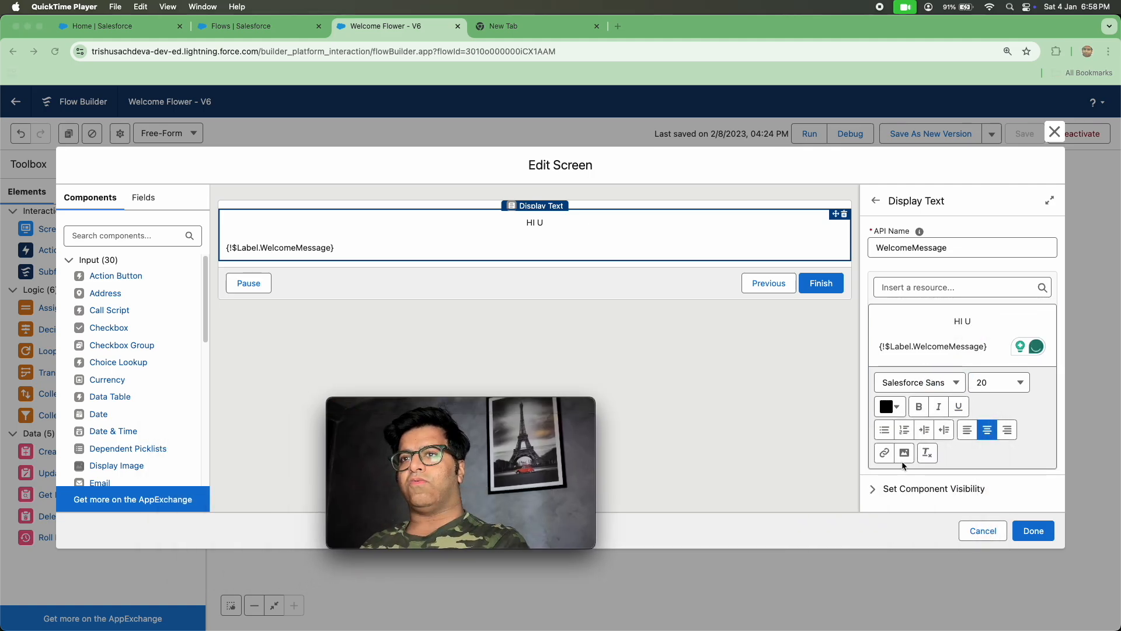
left_click(934, 289)
left_click(935, 288)
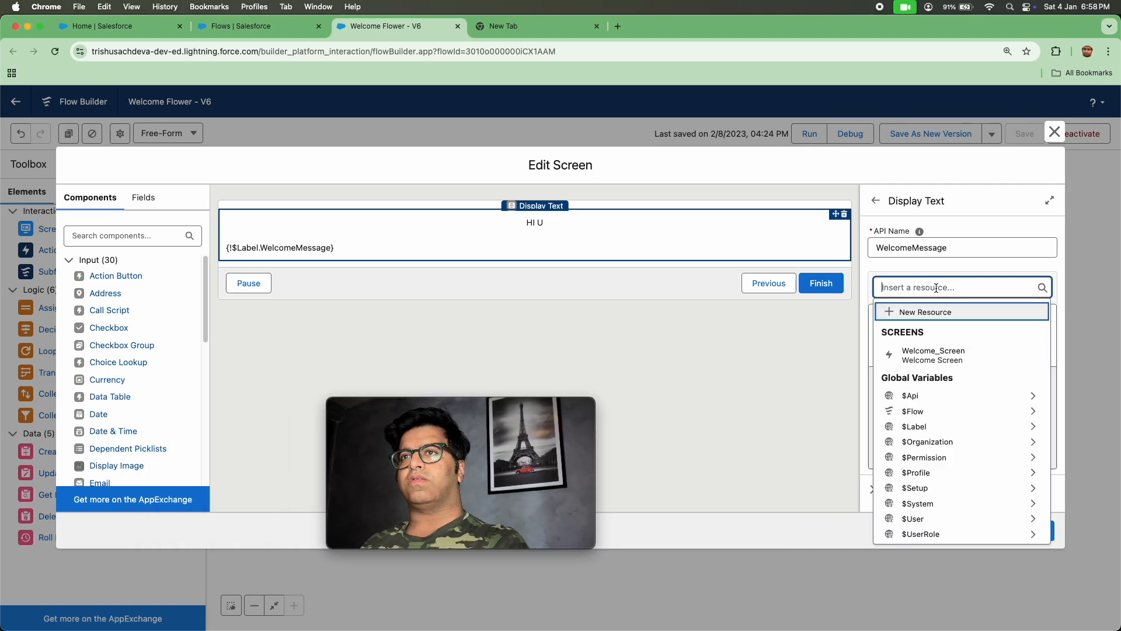
left_click(934, 519)
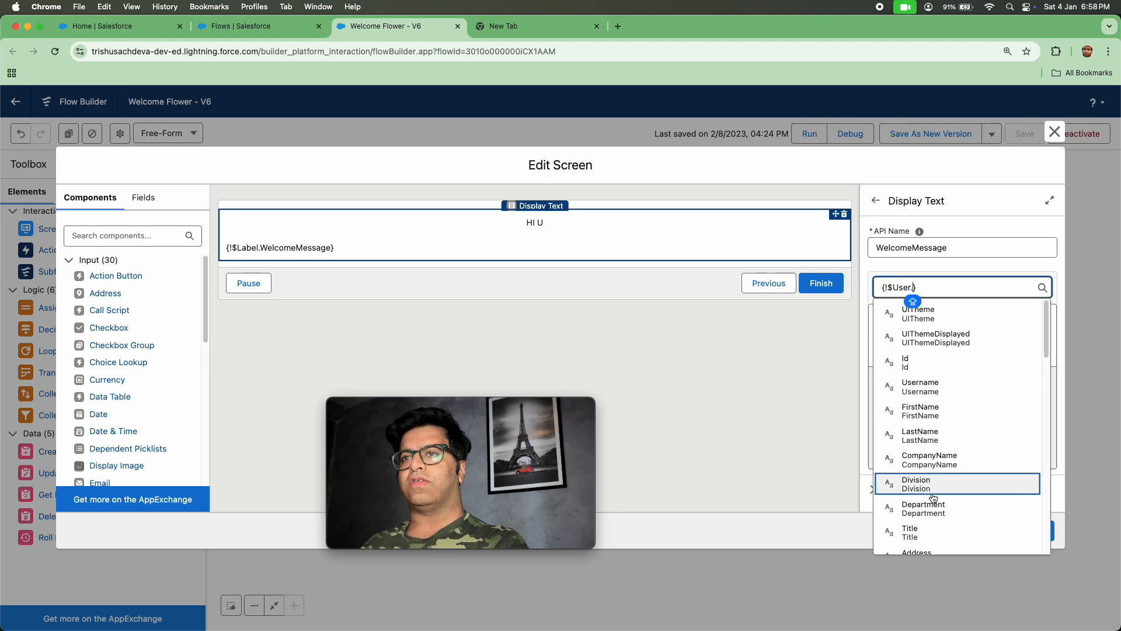
scroll(930, 493, "down", 10)
scroll(929, 503, "up", 3)
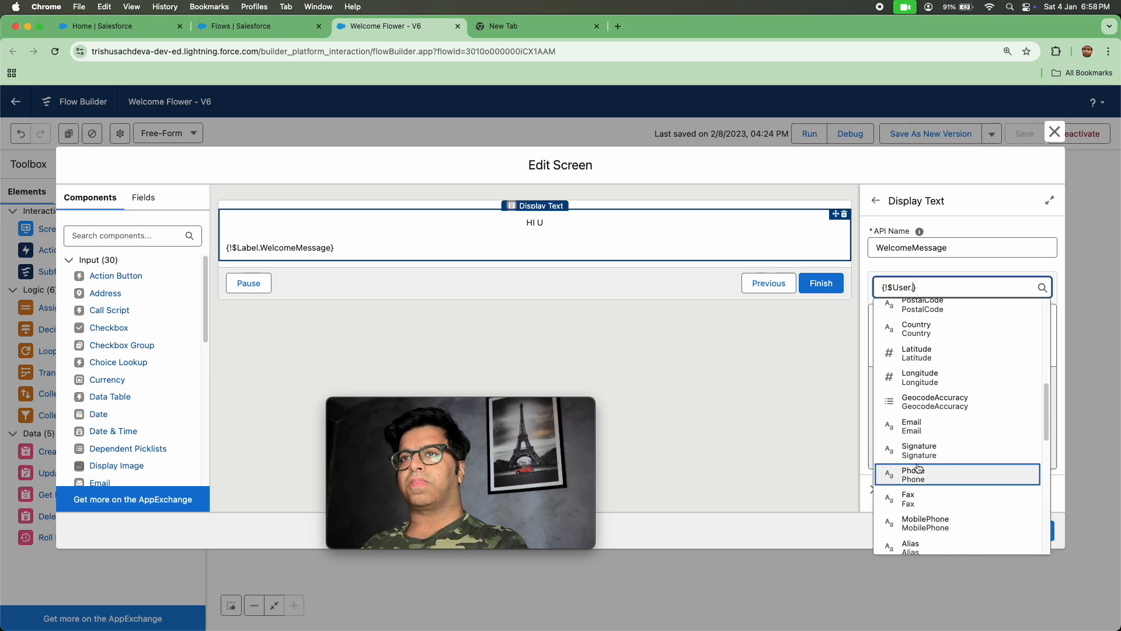
scroll(922, 467, "down", 10)
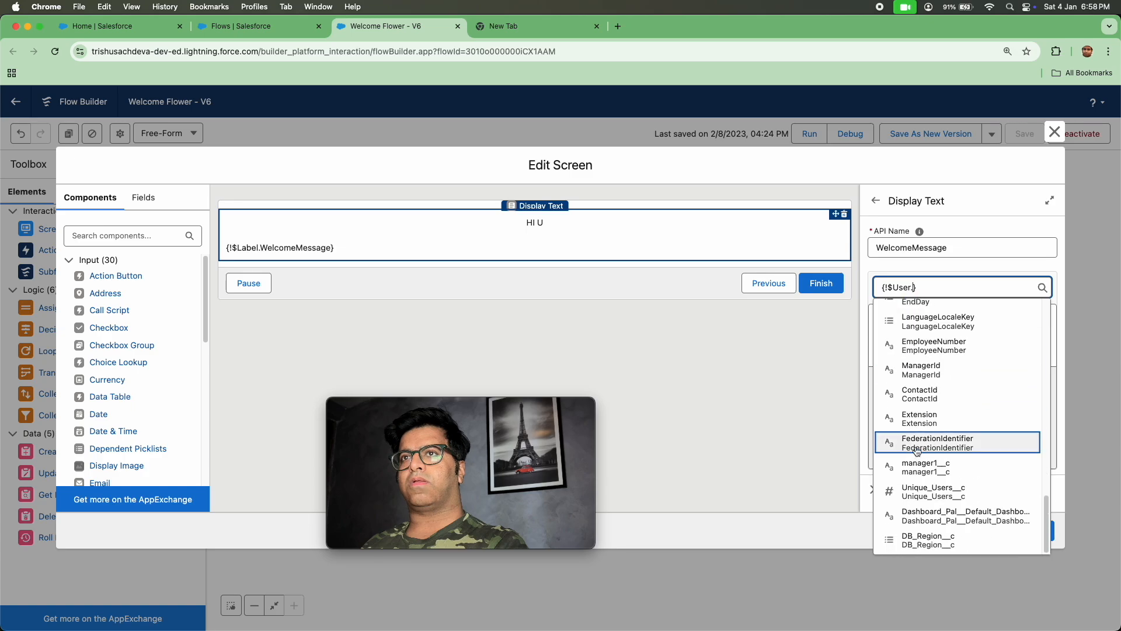
type("FIR")
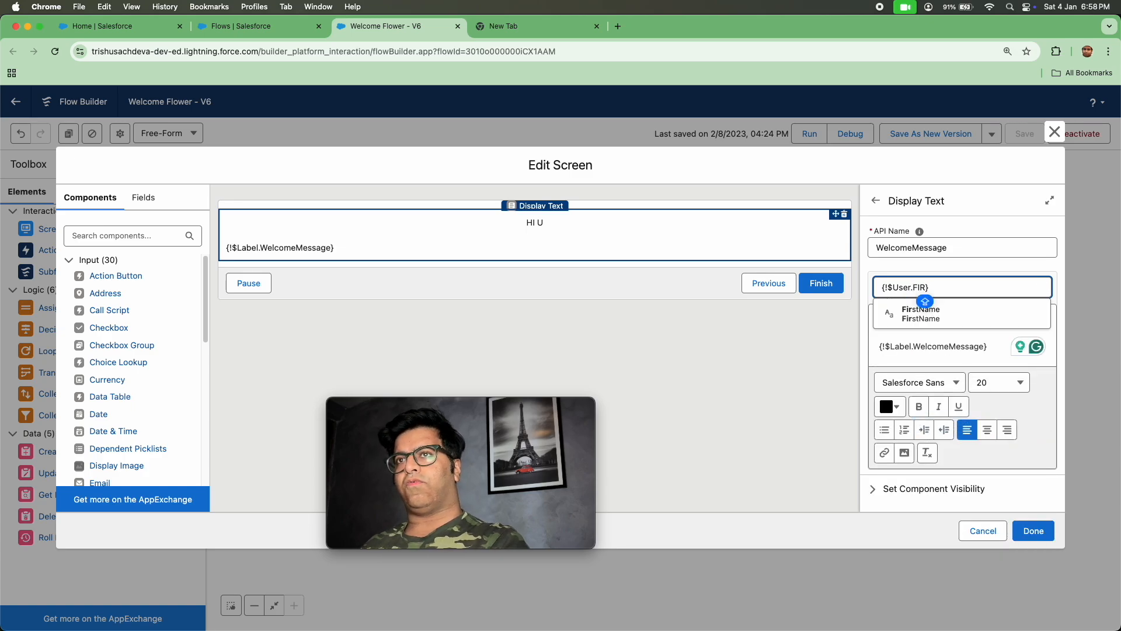
left_click(927, 312)
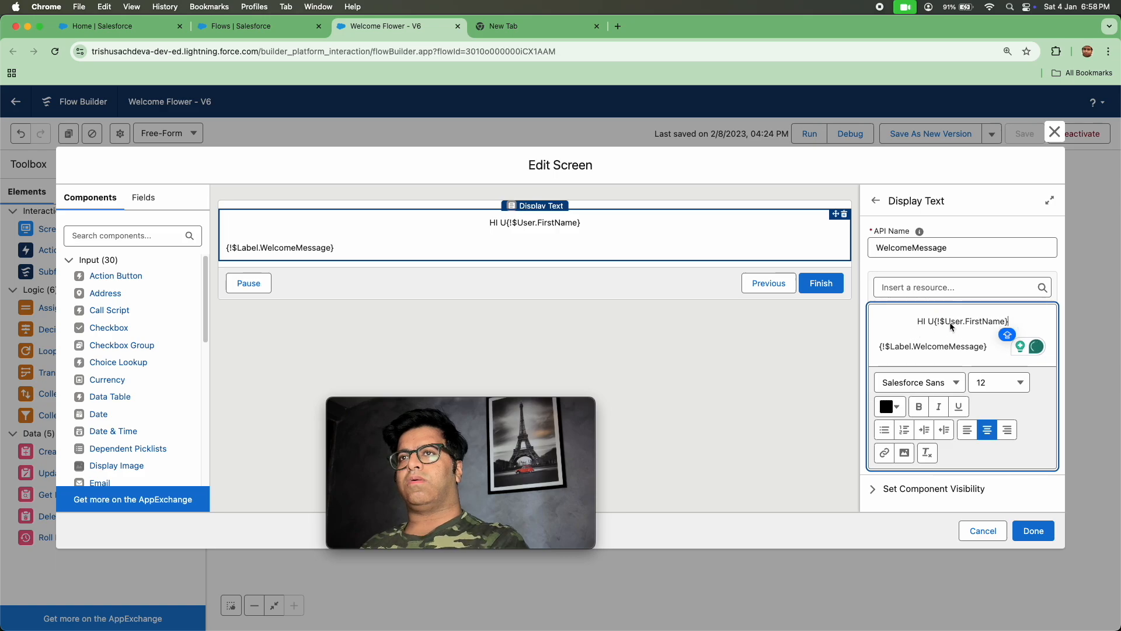
left_click(932, 320)
key("BackSpace")
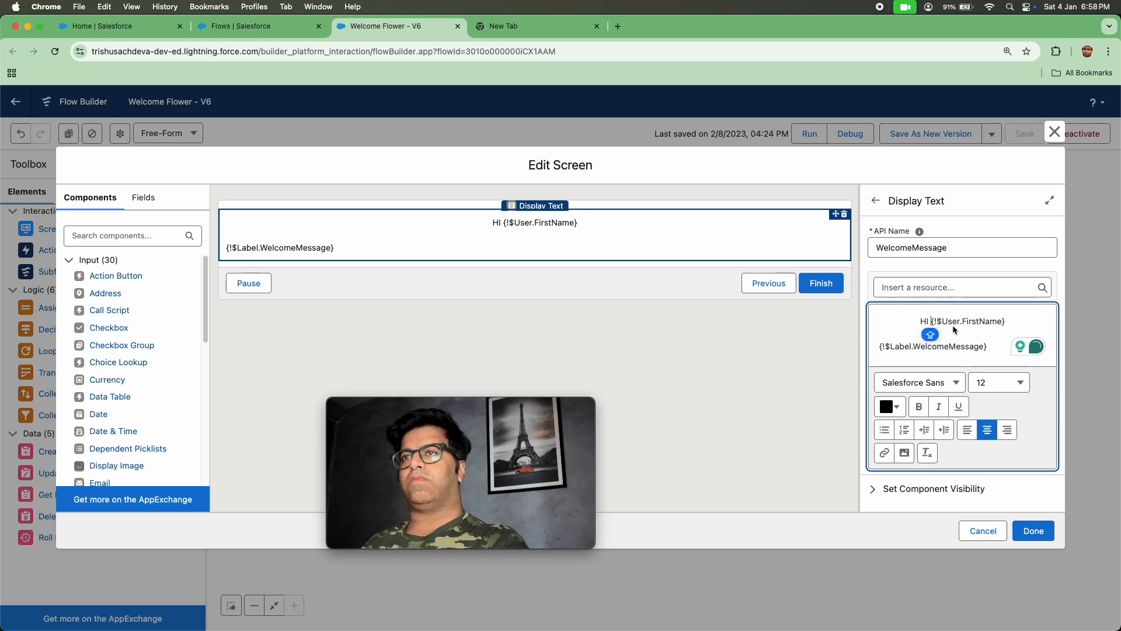
End the greeting with a comma and add a line reading "WELCOME TO SALESFORCE BY", the presenter's surname, and "FIRST FLOW SESSION"
key("Return")
key("Return")
key("Return")
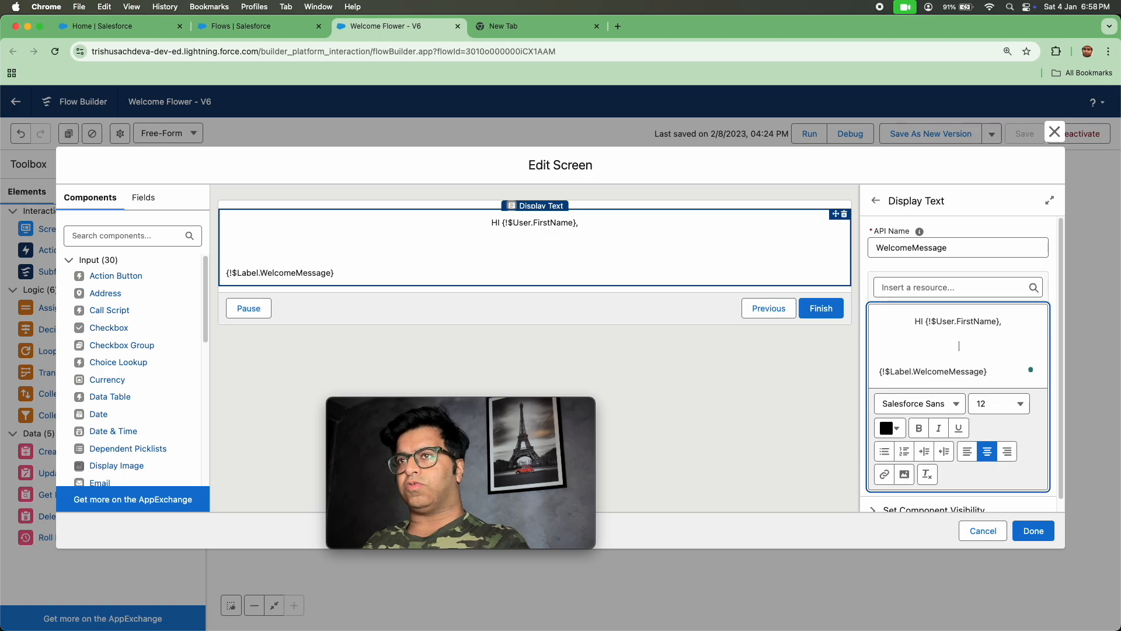
key("Return")
type("WELCOME TO")
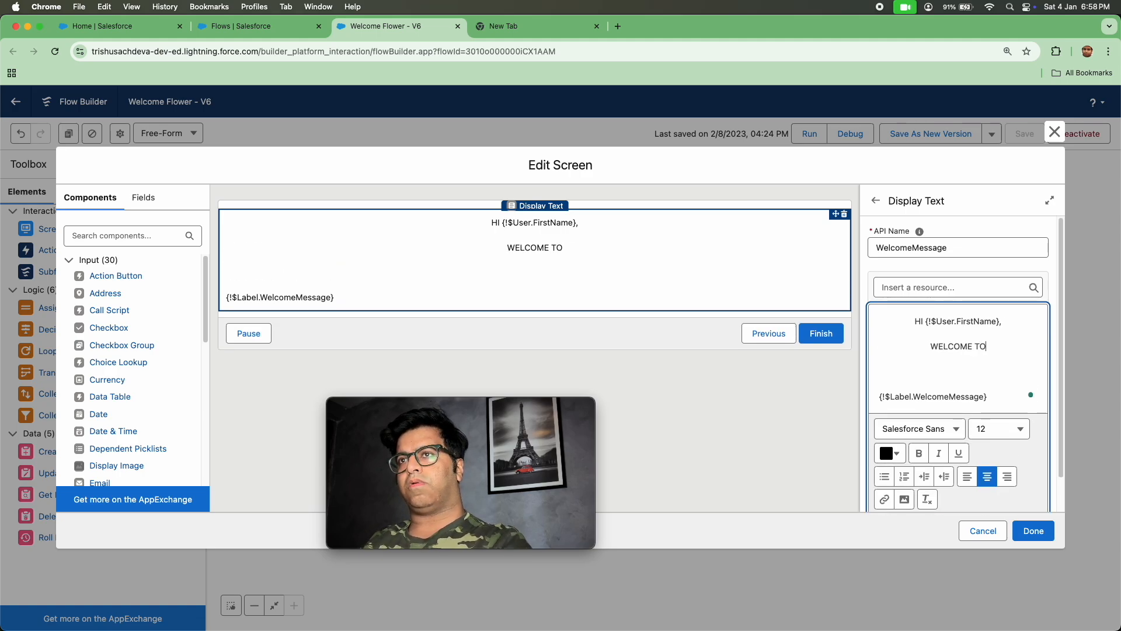
type(" SALESFORCE BY AS")
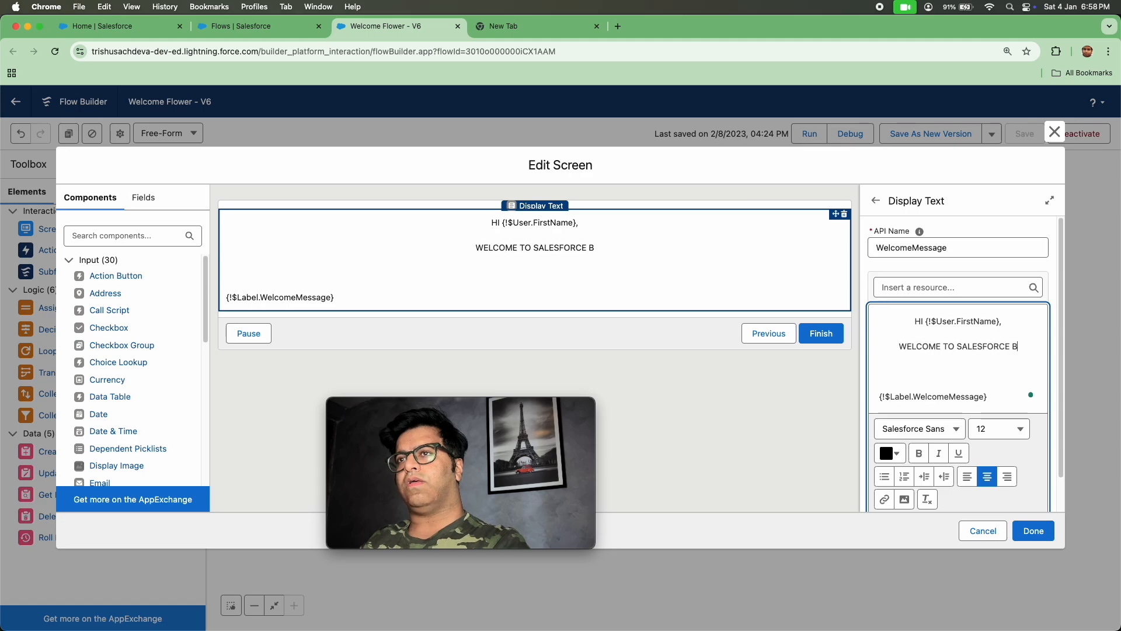
key("BackSpace")
key("BackSpace")
type("SACH")
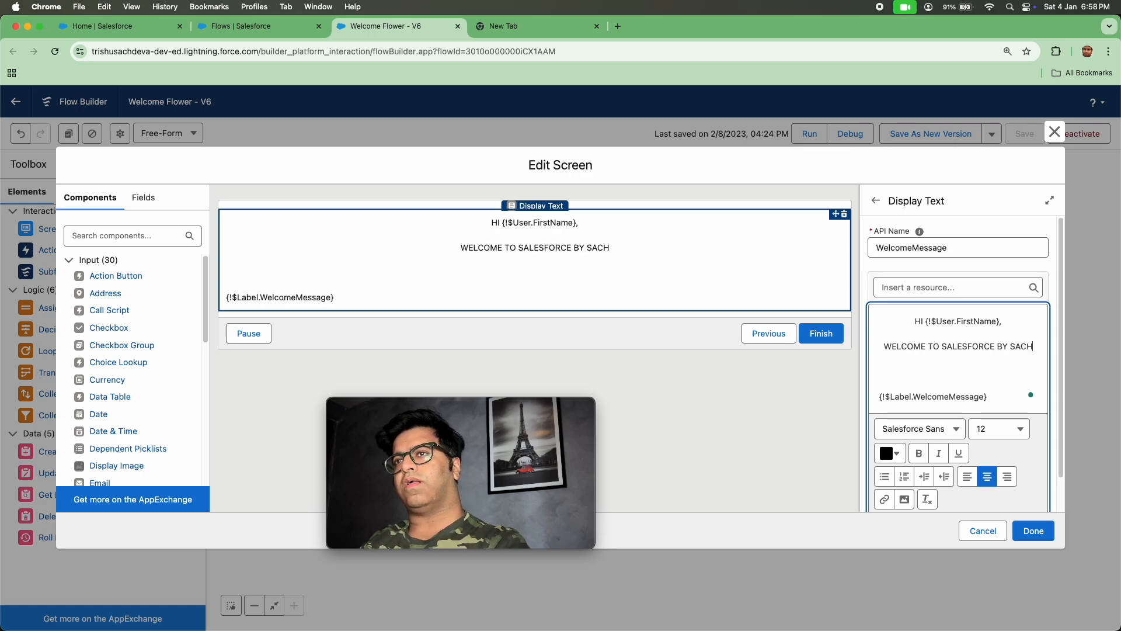
type("DEVA FIR")
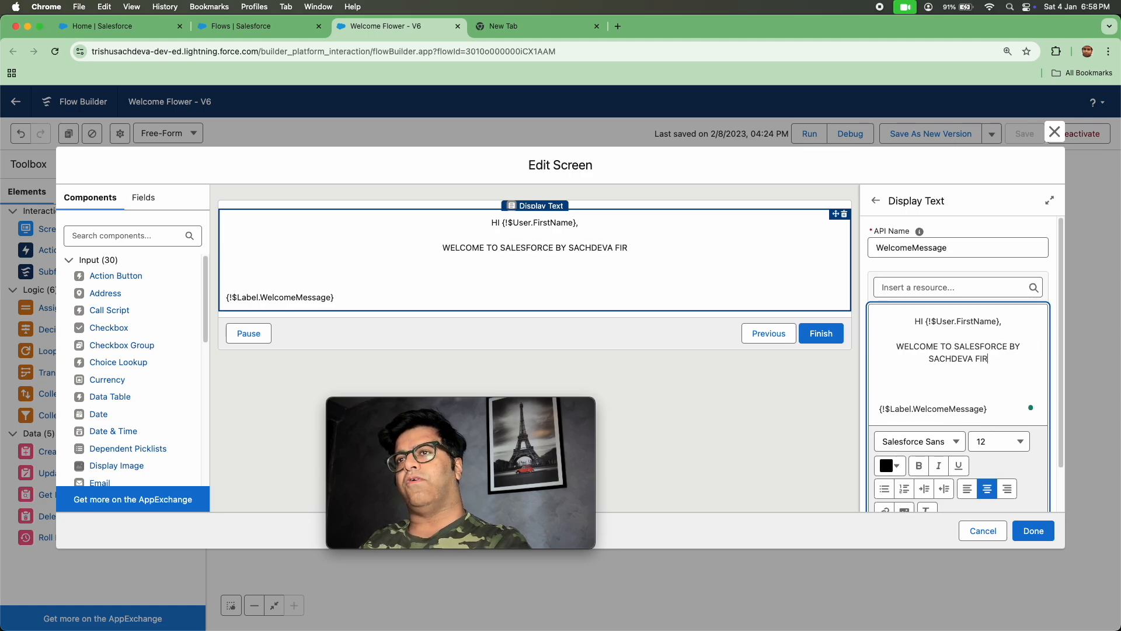
type("ST FLOW  SESSION")
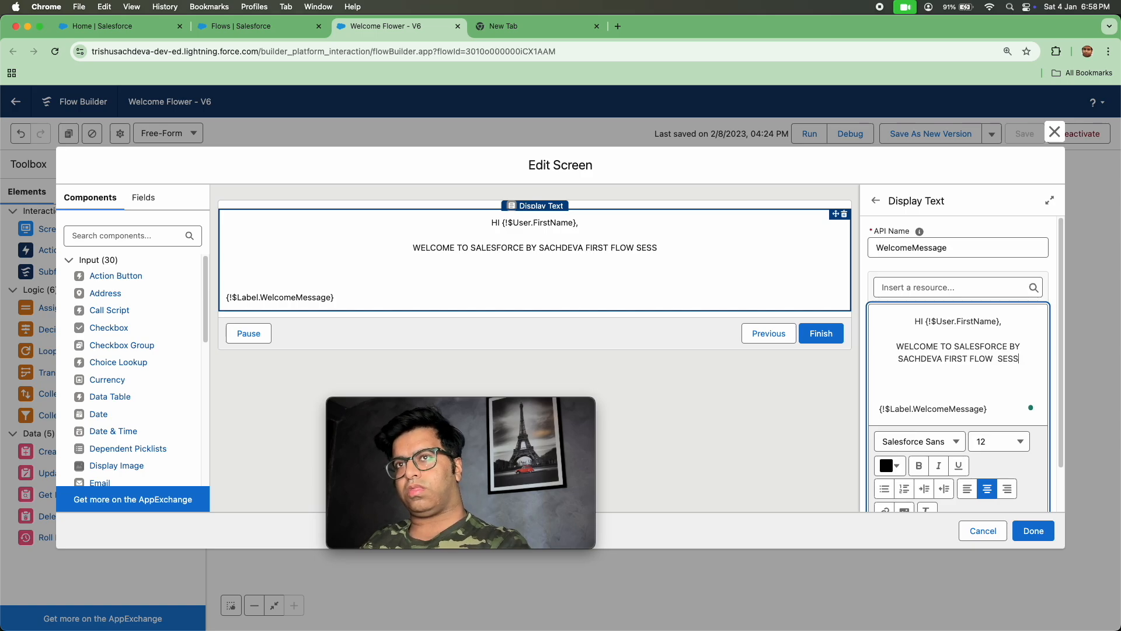
Add the closing line "THANKS FOR ATTENDING THIS SESSION" and delete the {!$Label.WelcomeMessage} line from the display text
key("Return")
key("Return")
type("THANKS FO")
key("BackSpace")
key("BackSpace")
key("BackSpace")
type("FOR ATTENDIN")
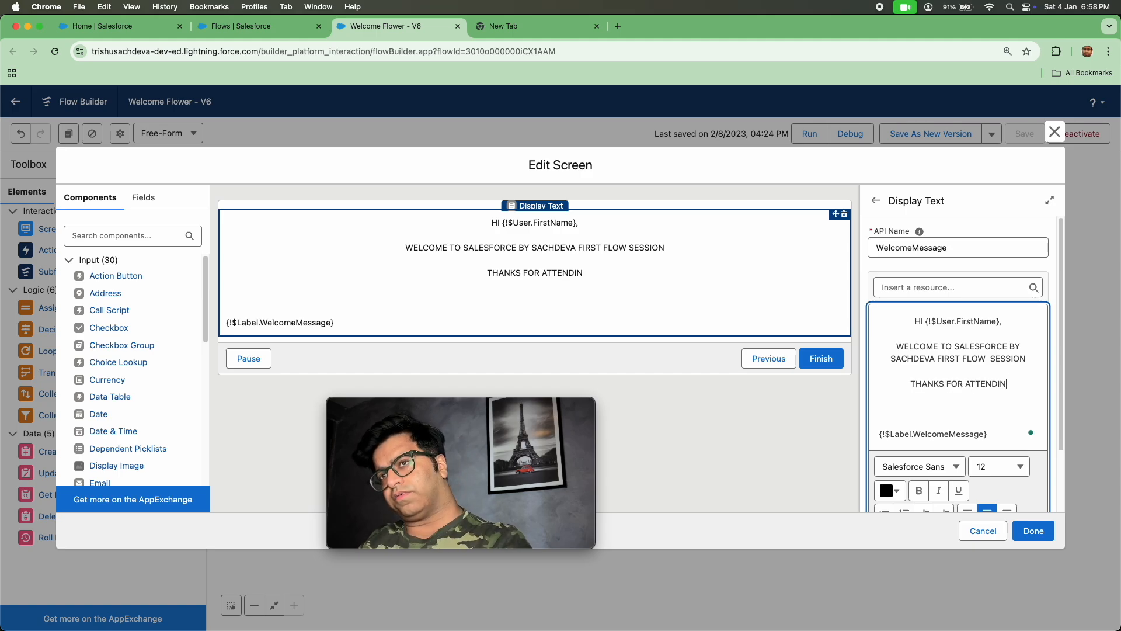
type("G THIS SESSION")
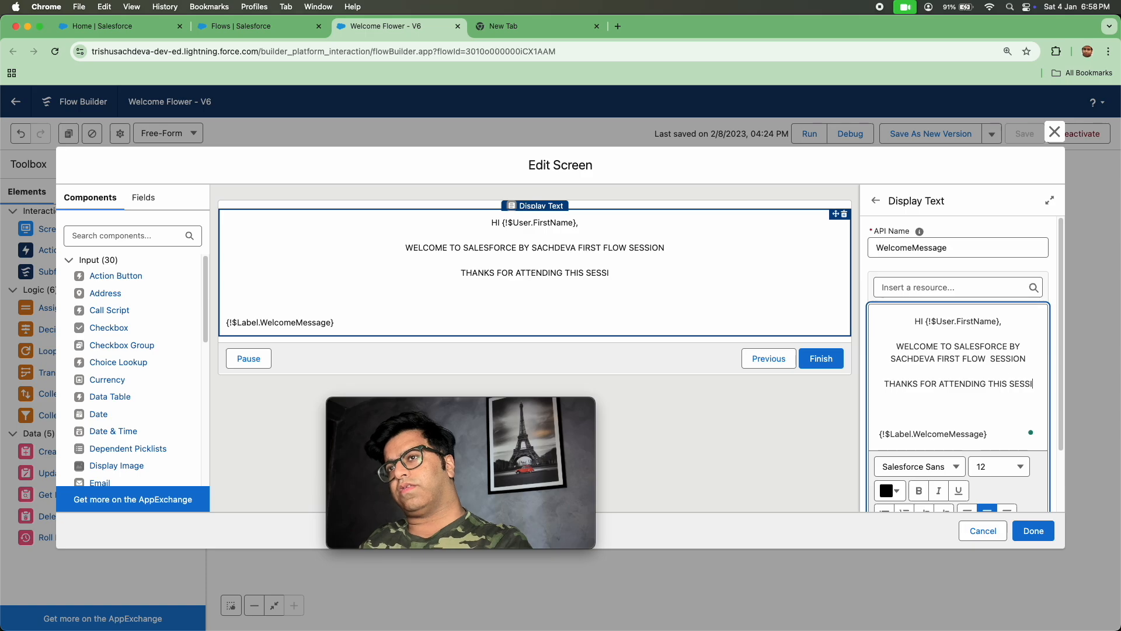
triple_click(901, 450)
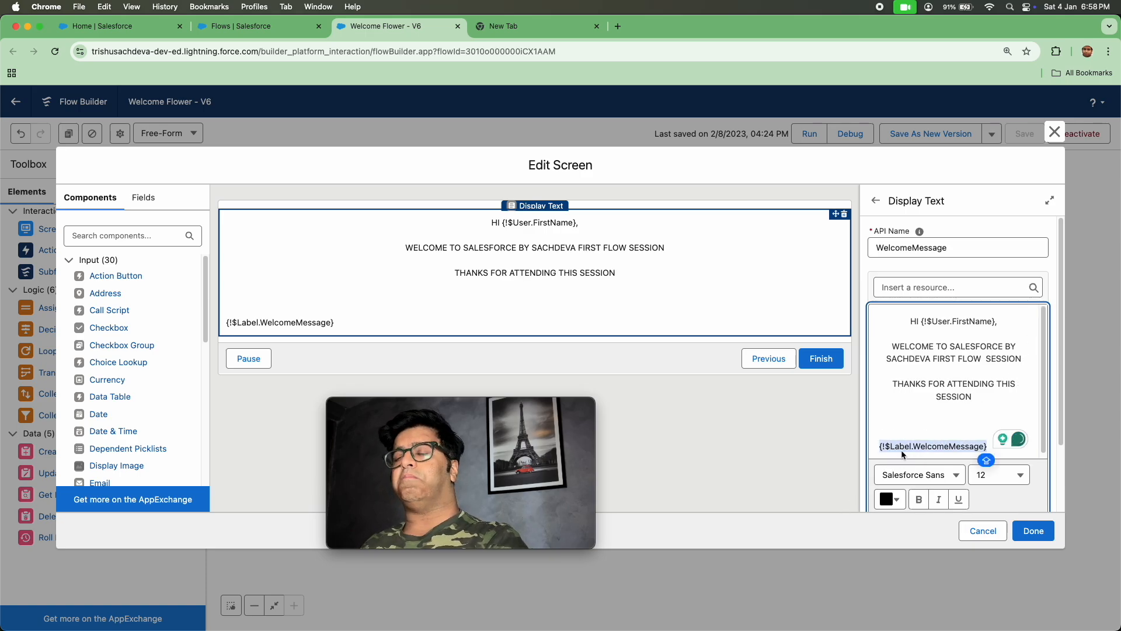
key("BackSpace")
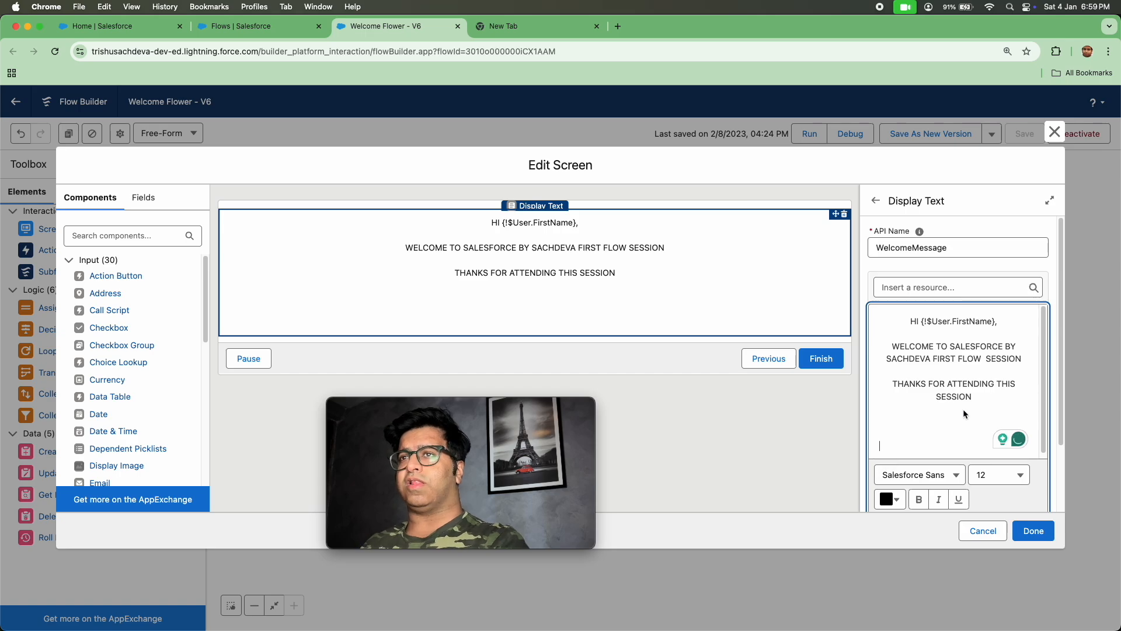
Apply the screen edits and save the Welcome Flower flow as a new version
left_click(1040, 530)
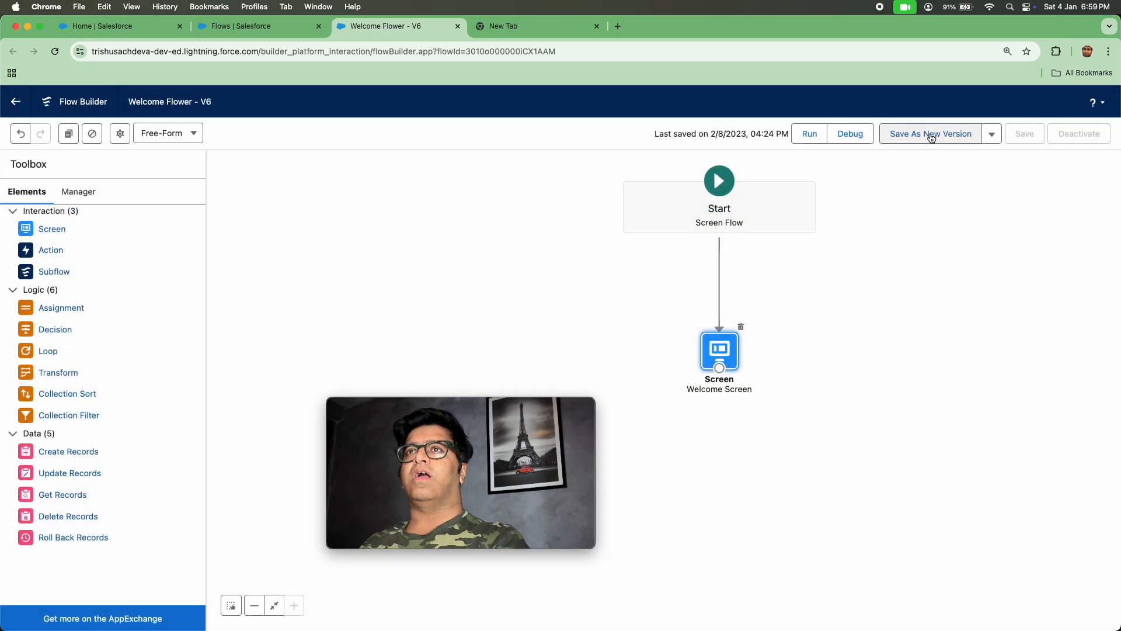
left_click(931, 137)
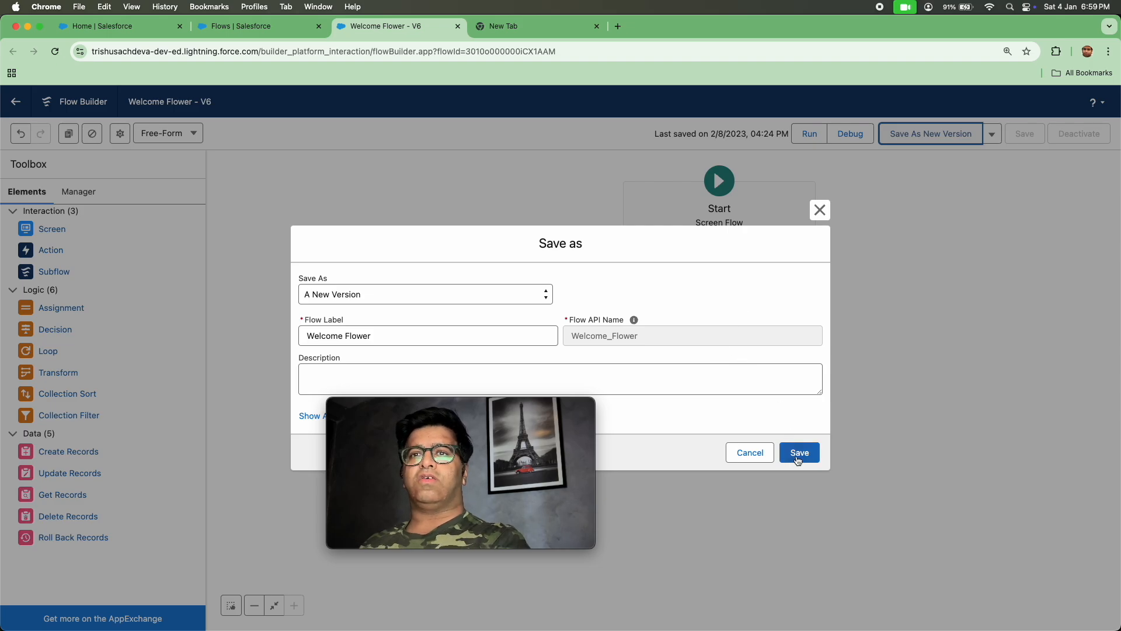
left_click(798, 454)
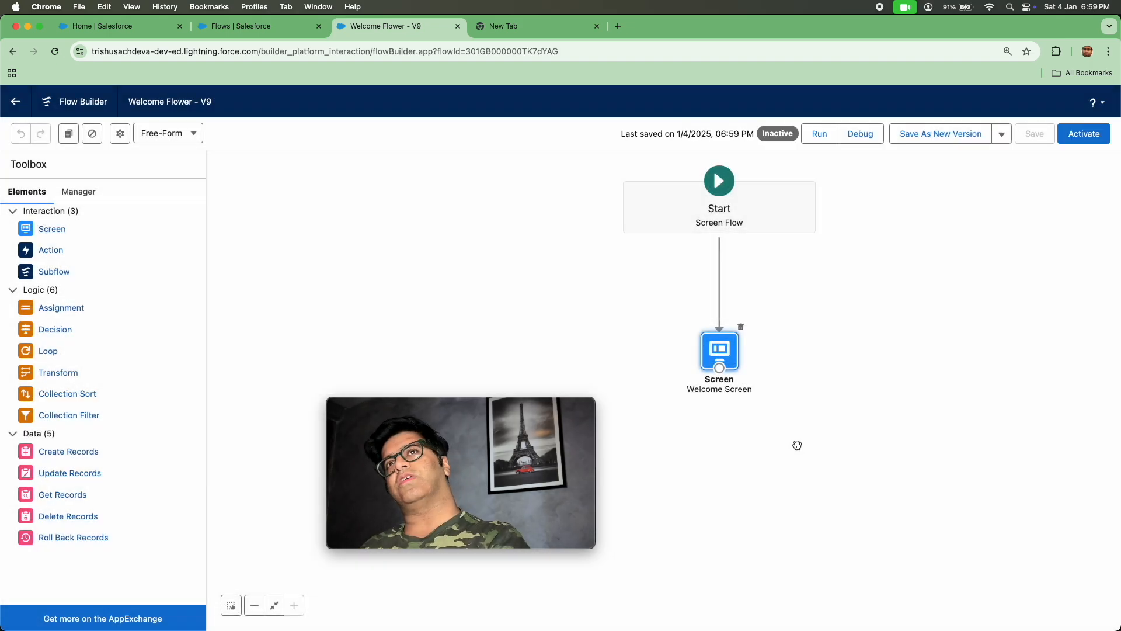
Debug the new Welcome Flower version through to its finish, checking the greeting text, and close the debug tab
left_click(854, 134)
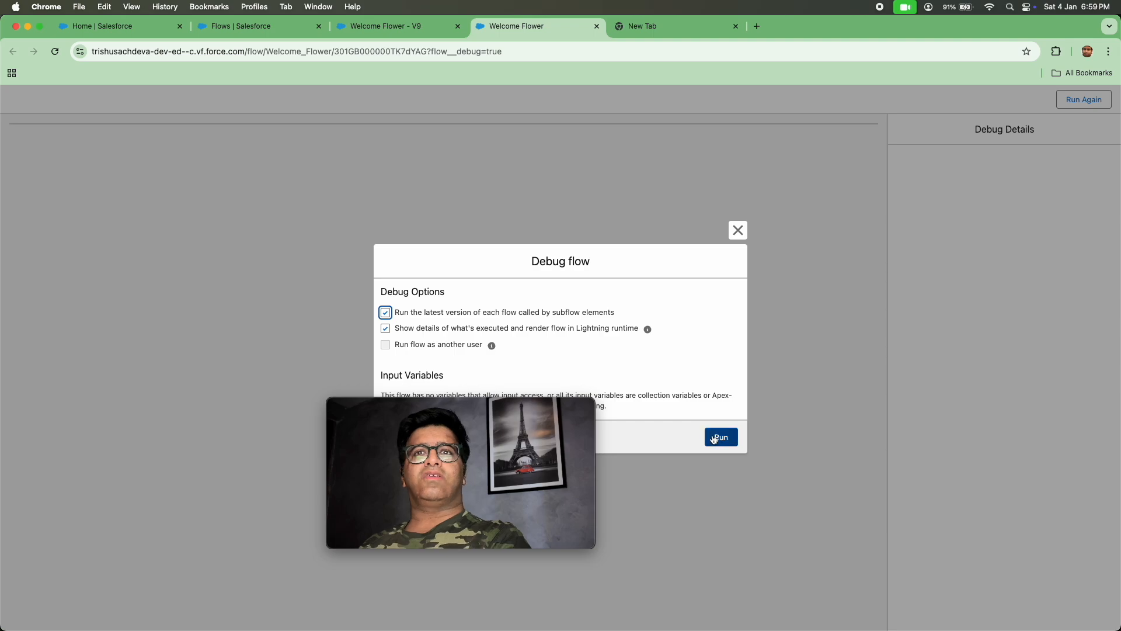
left_click(715, 440)
triple_click(342, 159)
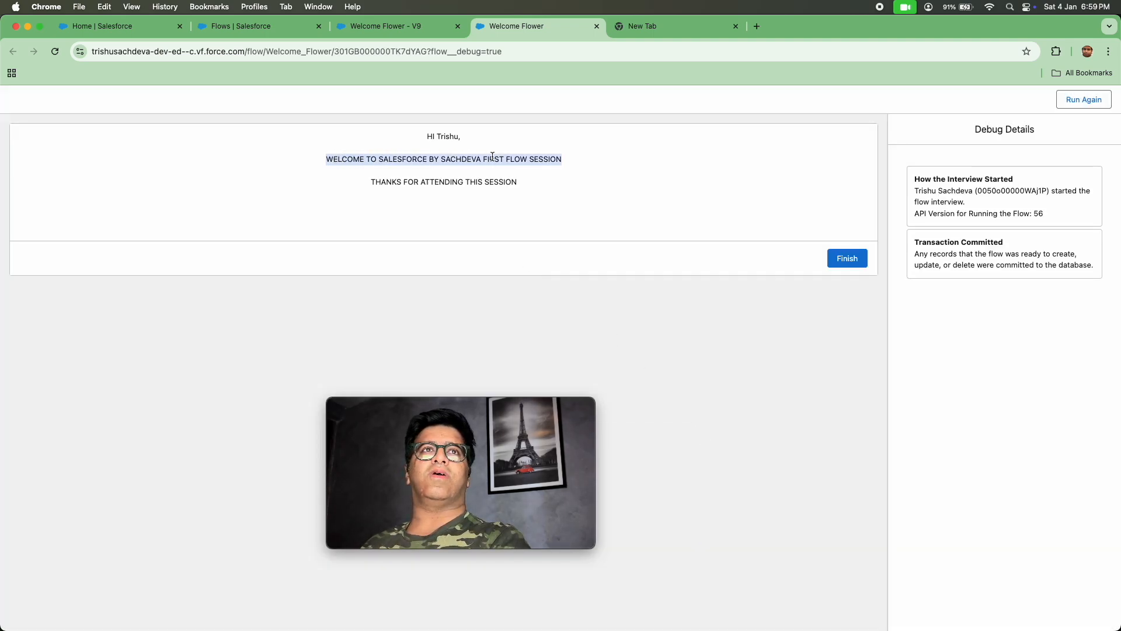
left_click(846, 259)
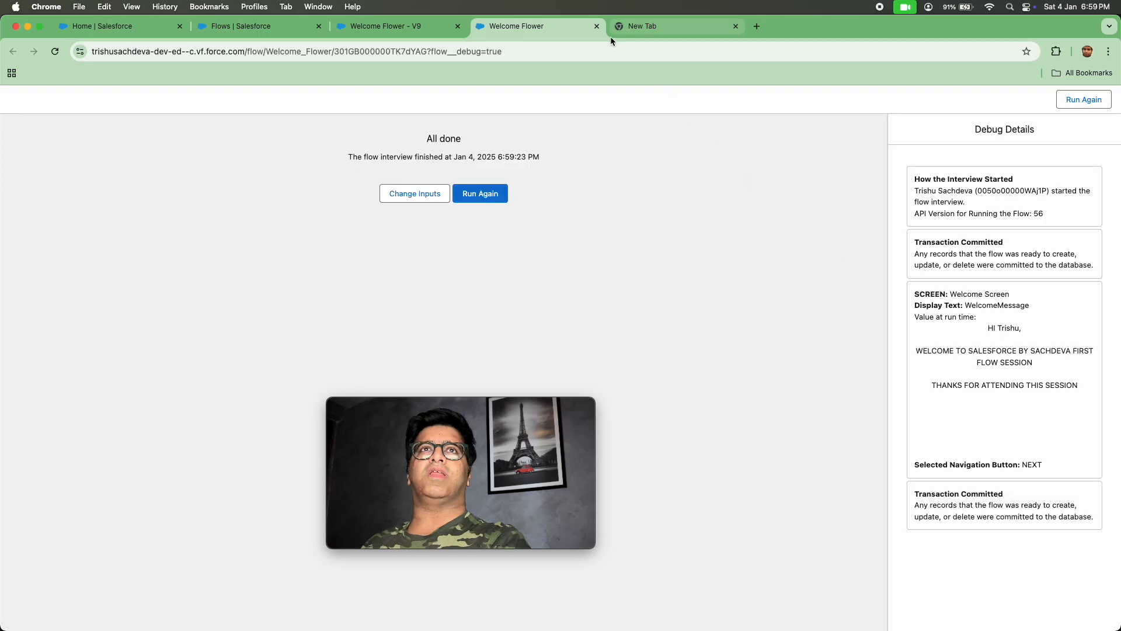
left_click(597, 25)
Activate the new Welcome Flower version and reload the Service app's Home page to check the updated greeting
left_click(1065, 131)
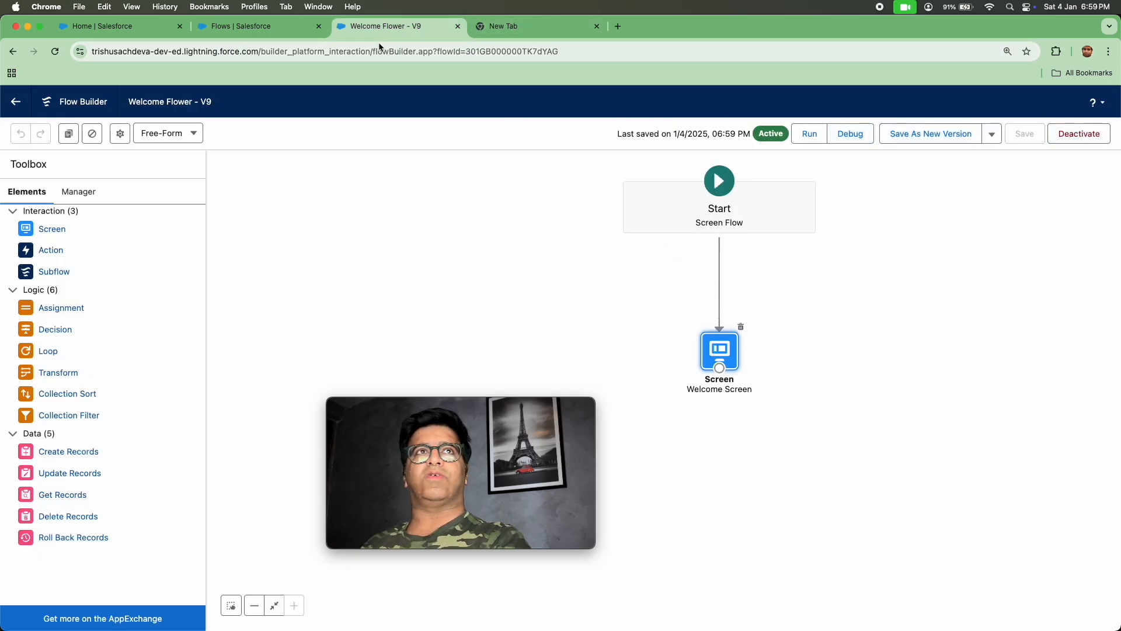
left_click(286, 28)
left_click(116, 26)
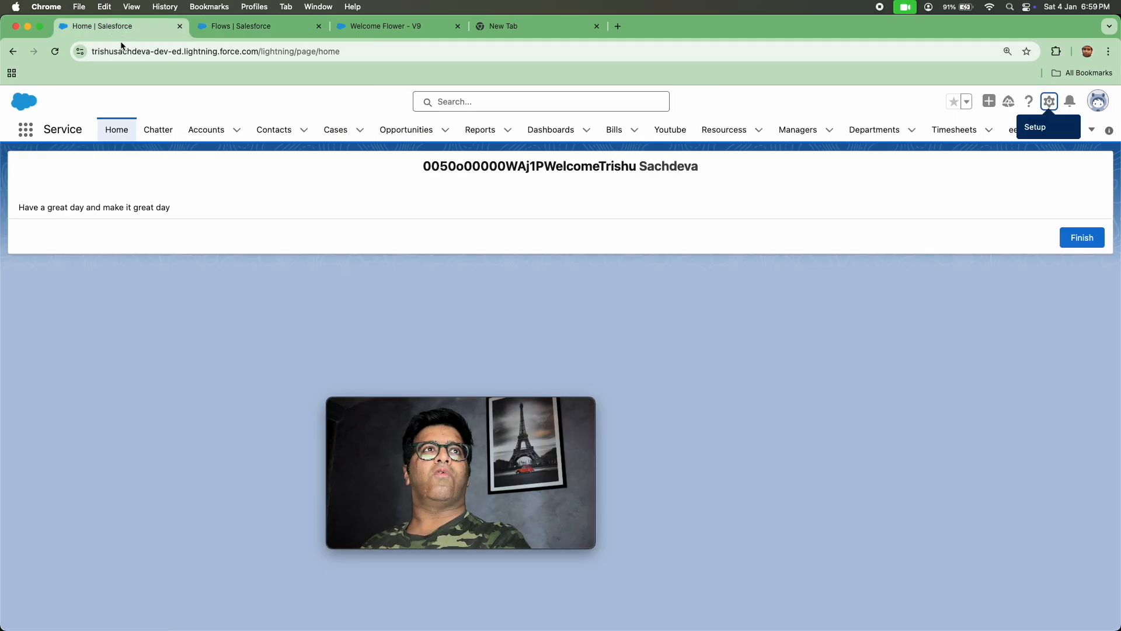
left_click(128, 49)
key("Return")
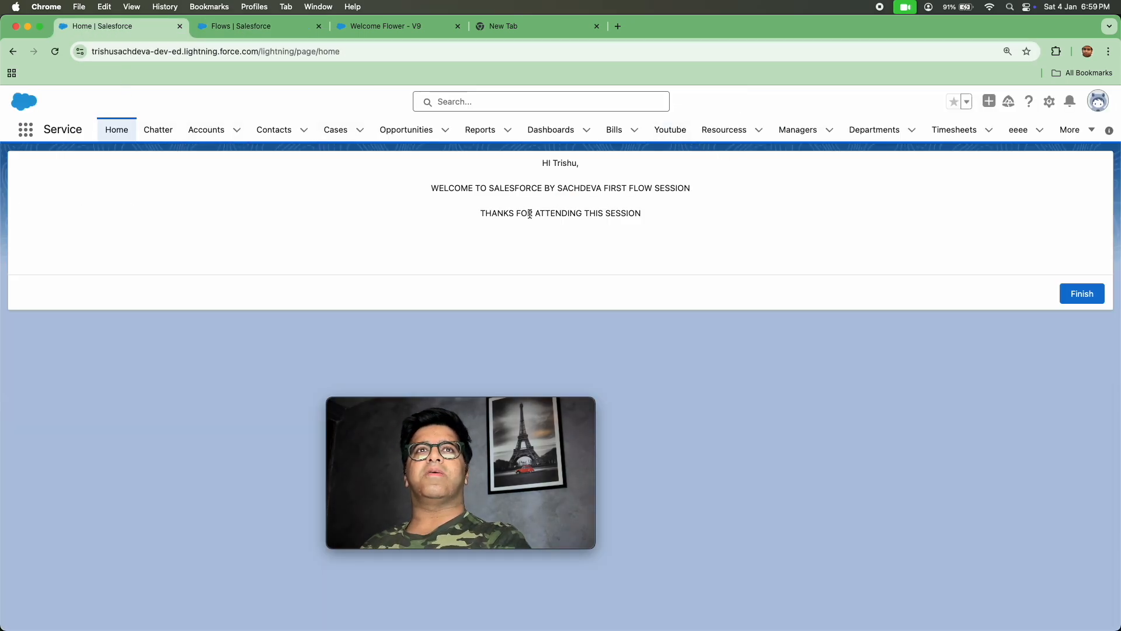
triple_click(617, 188)
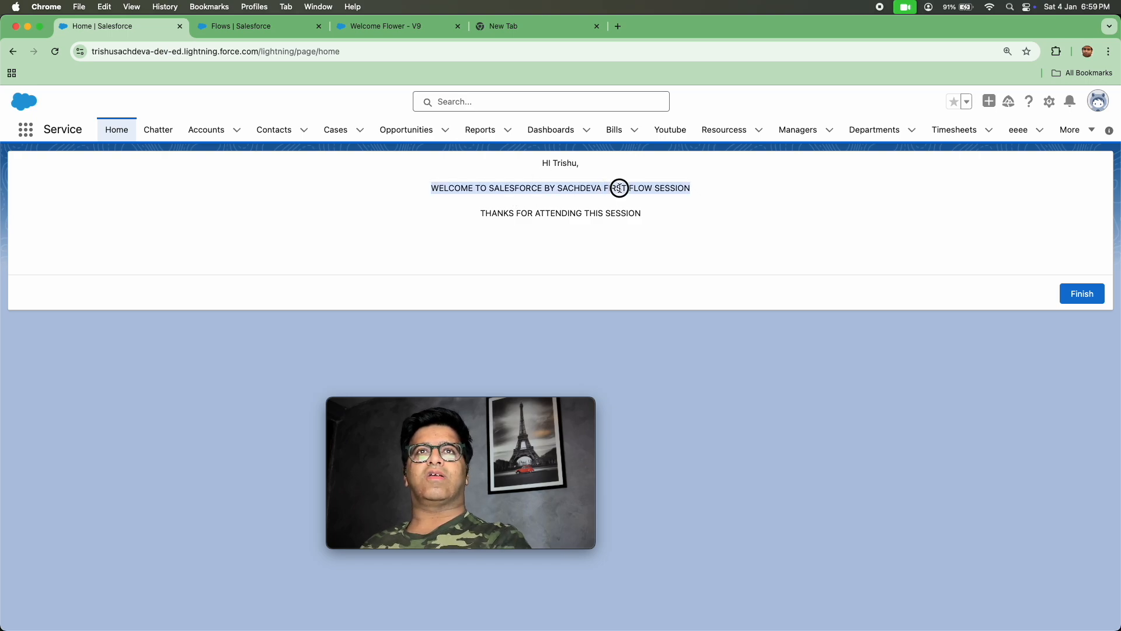
triple_click(596, 211)
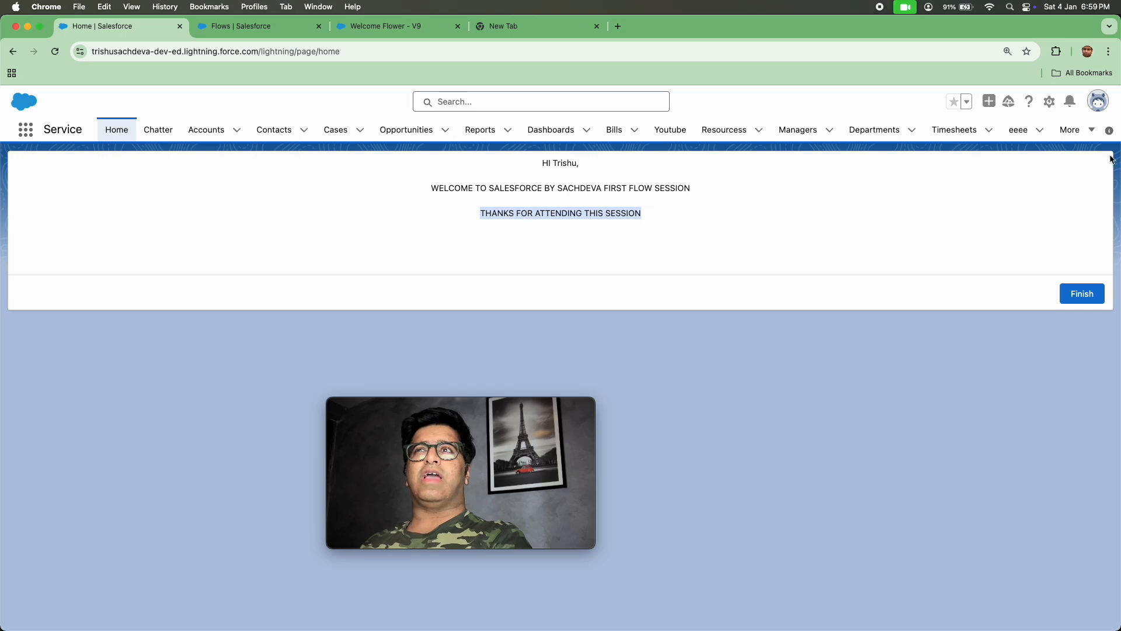